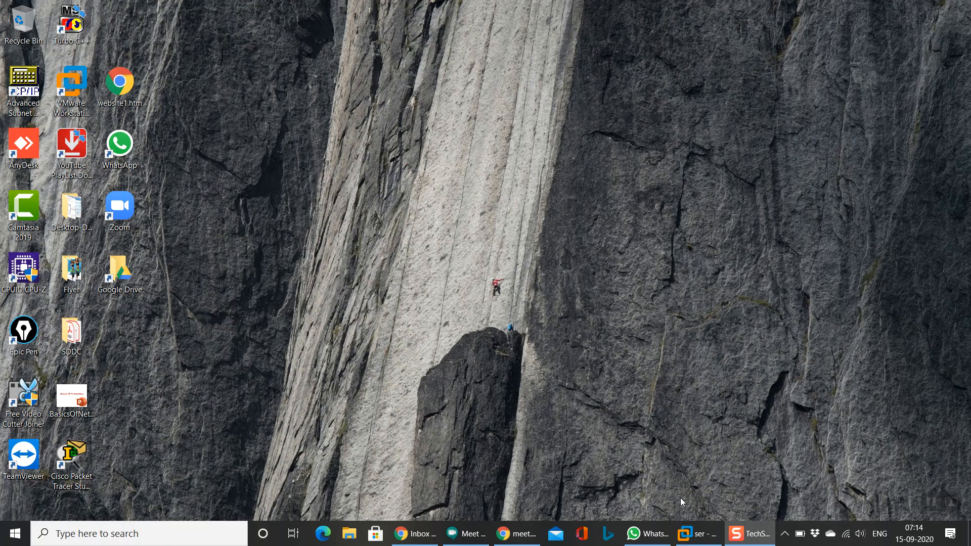
# Step: Switch to the ser virtual machine in VMware Workstation and show its drives under This PC in File Explorer
pyautogui.click(697, 534)
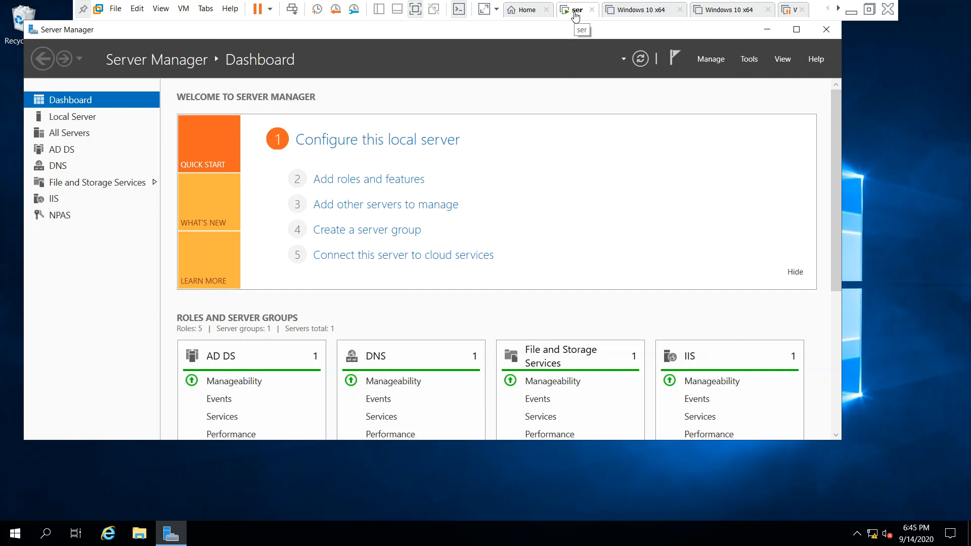
pyautogui.click(206, 485)
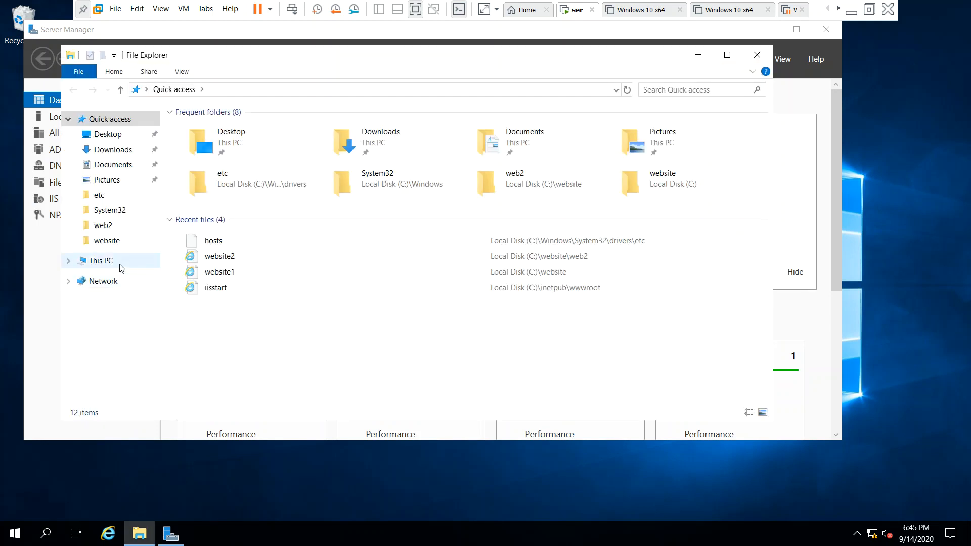
pyautogui.click(120, 265)
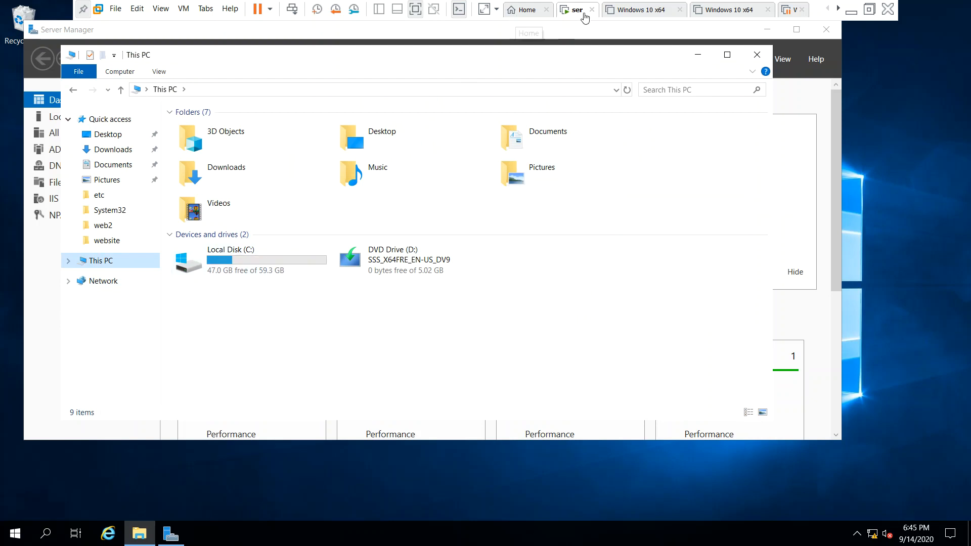
# Step: Add a new 60 GB SCSI virtual hard disk, stored as a single file, to the ser virtual machine
pyautogui.rightClick(583, 15)
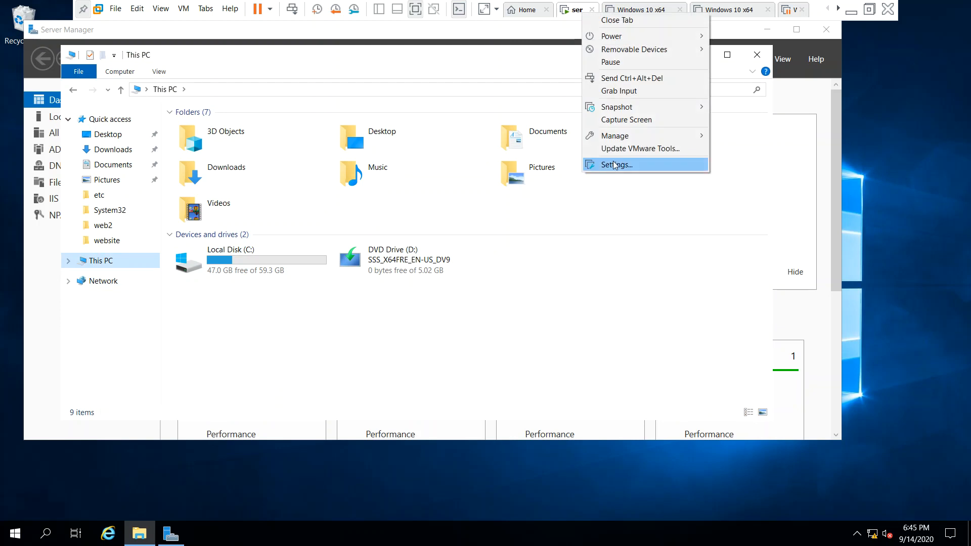
pyautogui.click(614, 164)
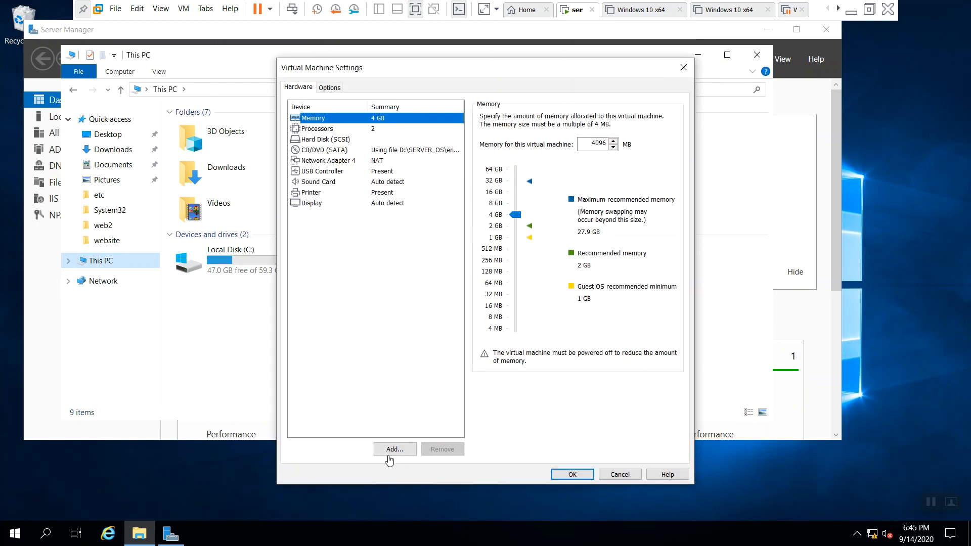
pyautogui.click(403, 448)
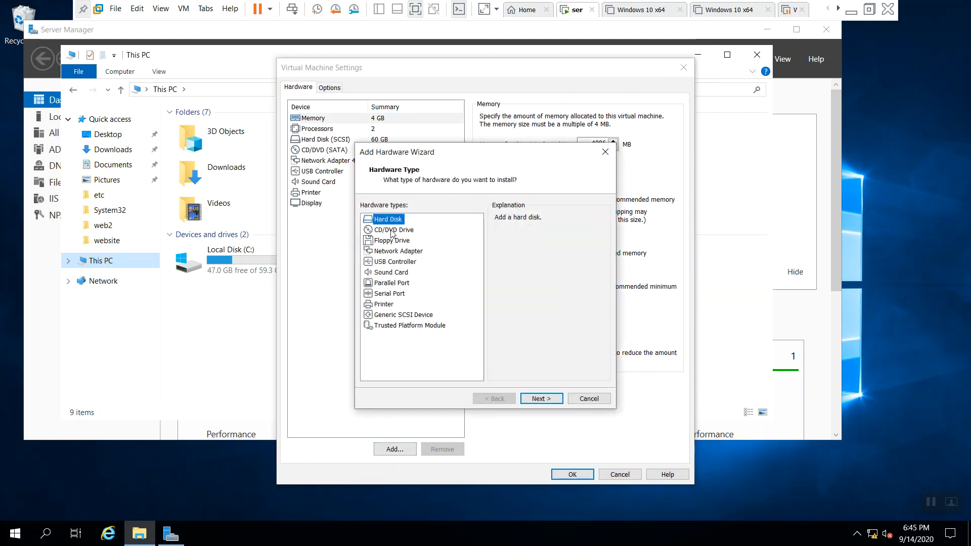
pyautogui.click(540, 398)
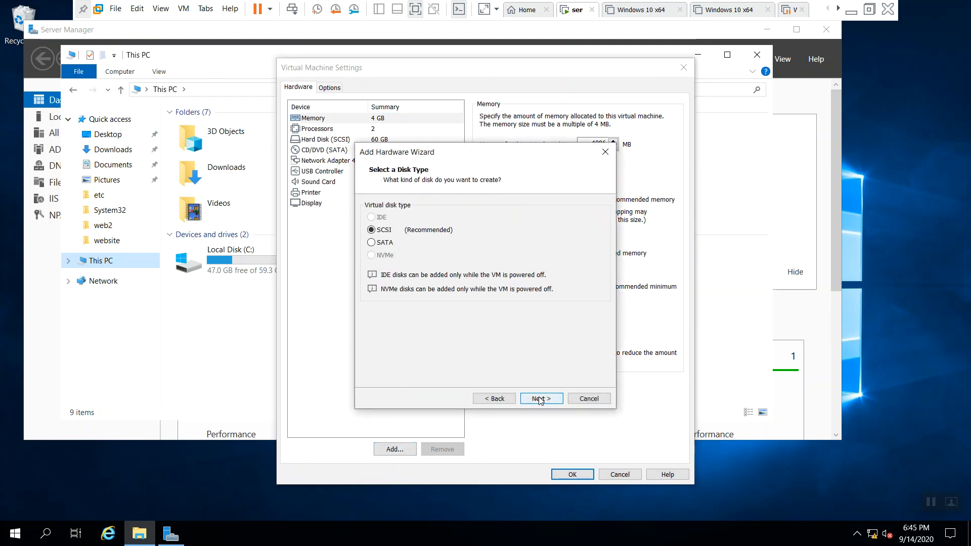
pyautogui.click(540, 398)
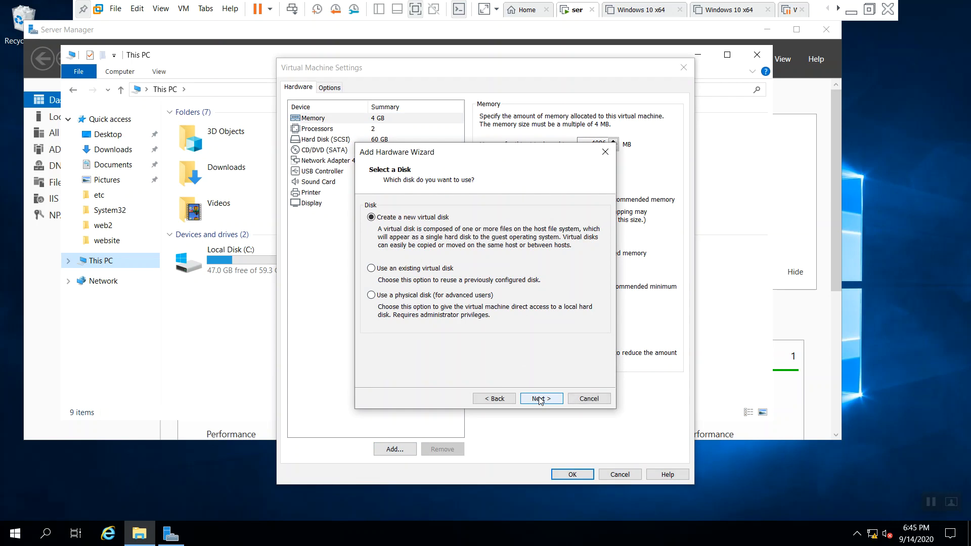
pyautogui.click(540, 399)
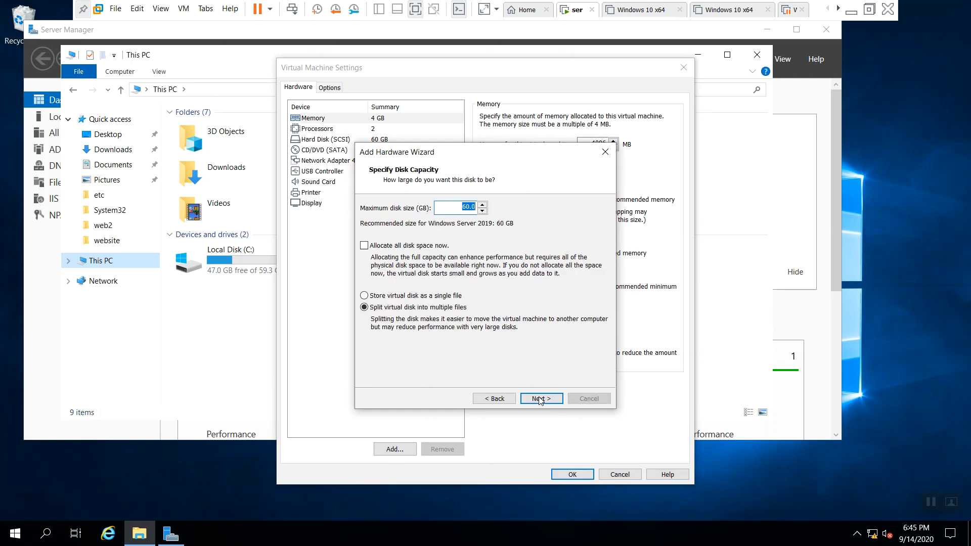
pyautogui.click(412, 297)
pyautogui.click(540, 398)
pyautogui.click(539, 398)
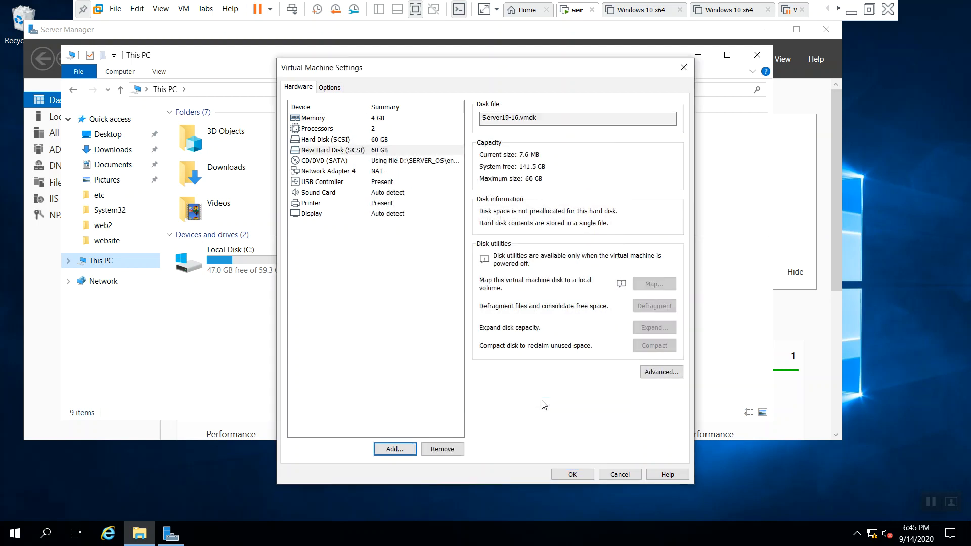
pyautogui.click(567, 475)
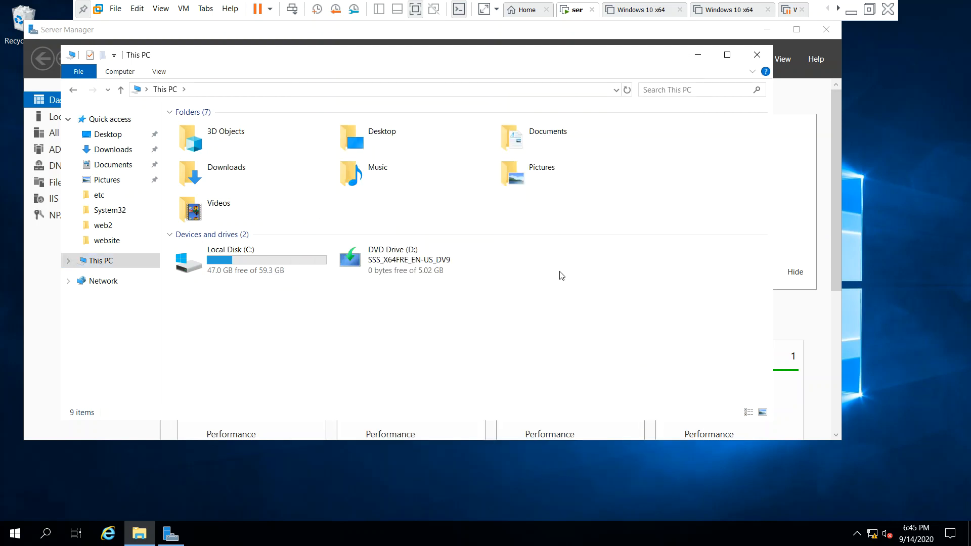
# Step: Bring Disk 1 online in the server's Disk Management and initialize it with the GPT partition style
pyautogui.click(5, 535)
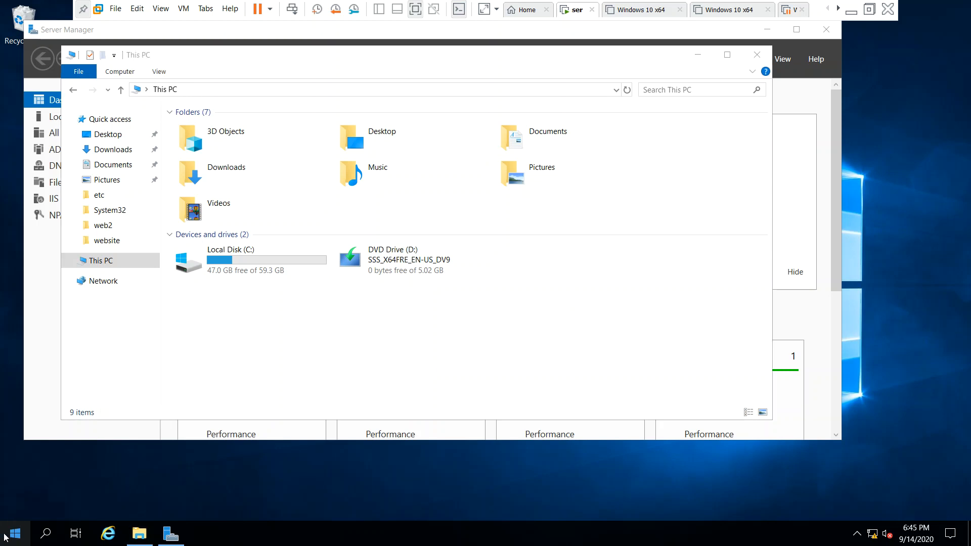
pyautogui.rightClick(5, 535)
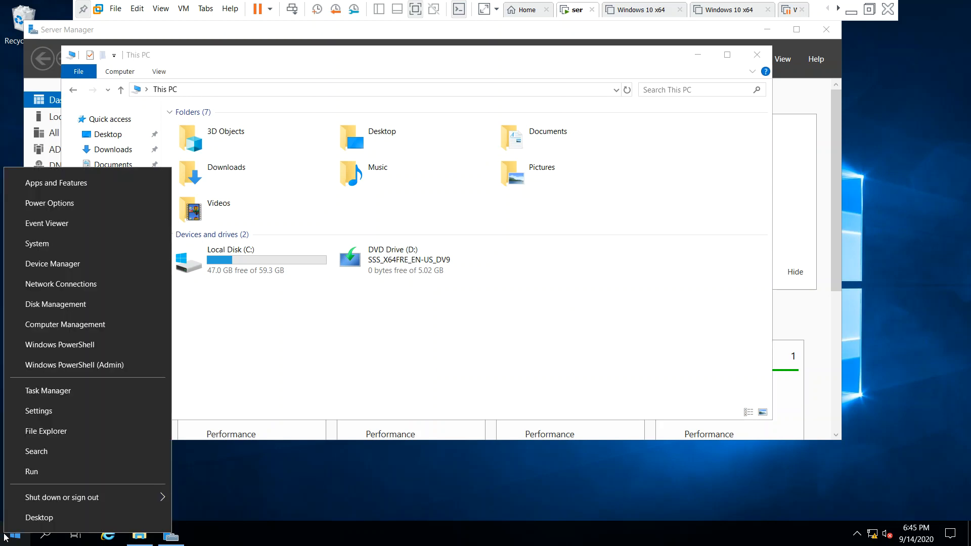
pyautogui.click(41, 312)
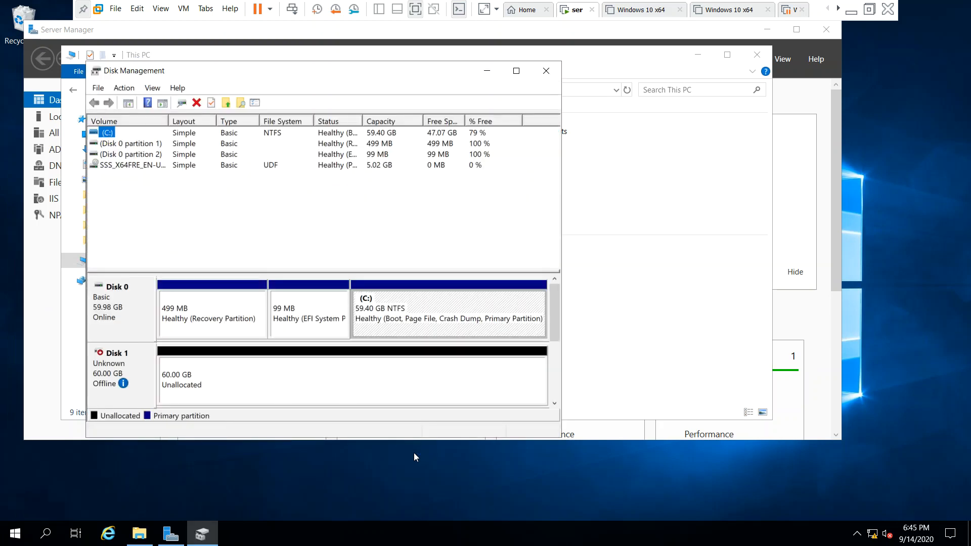
pyautogui.rightClick(127, 364)
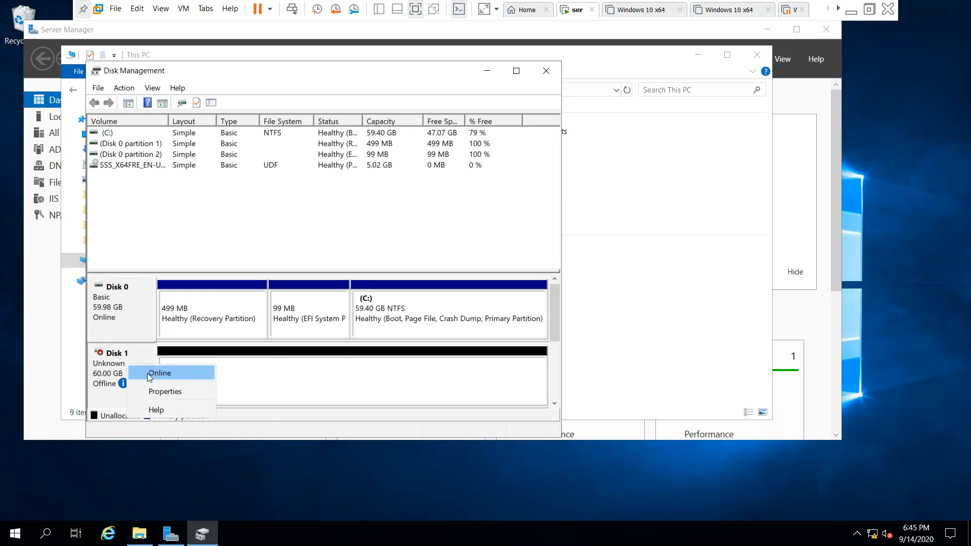
pyautogui.click(150, 374)
pyautogui.rightClick(123, 365)
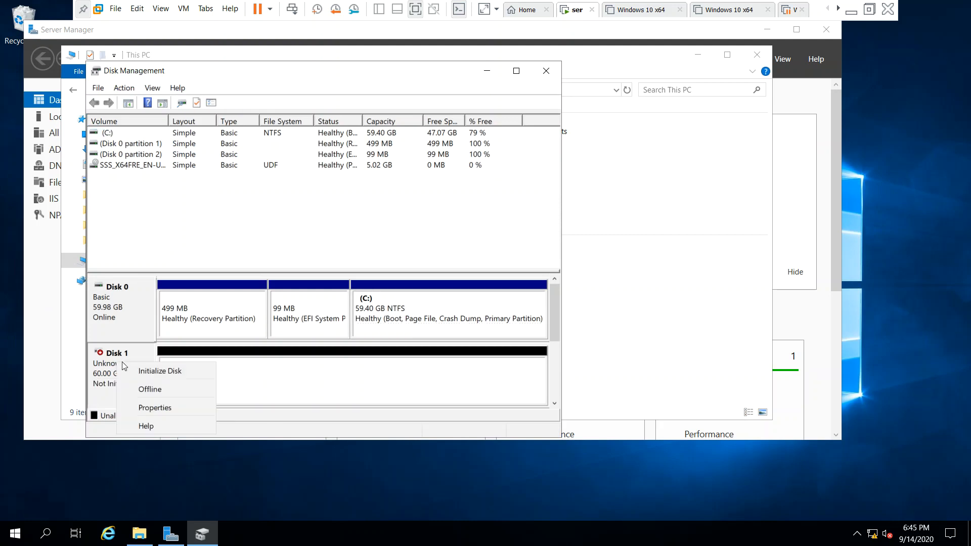
pyautogui.click(133, 371)
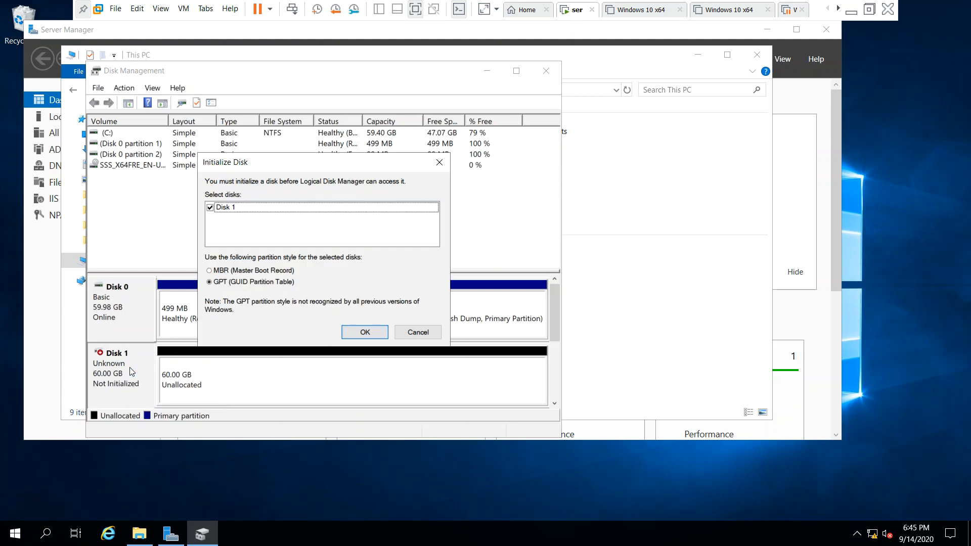
pyautogui.click(357, 333)
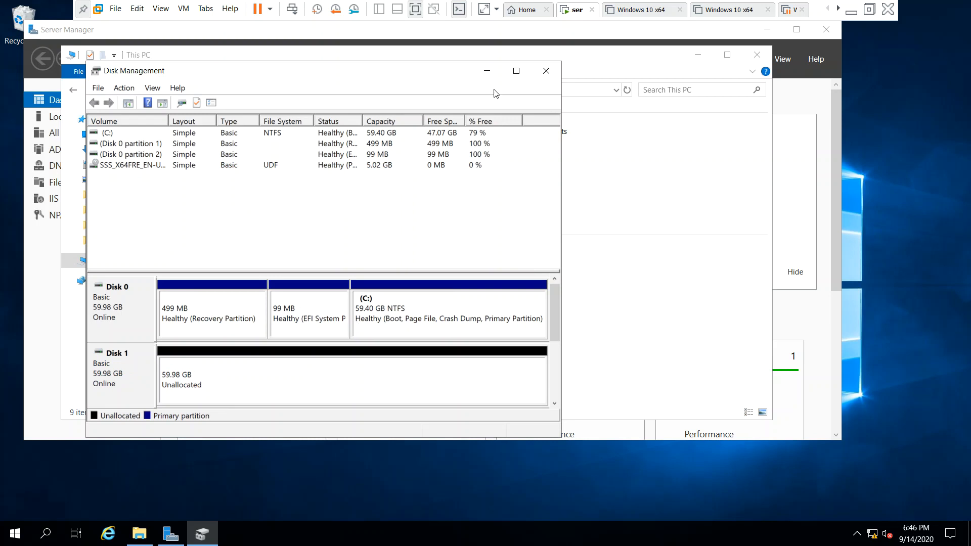
# Step: Create a quick-formatted NTFS simple volume labelled data across all of Disk 1 with drive letter E:, and close Disk Management
pyautogui.click(517, 71)
pyautogui.rightClick(186, 307)
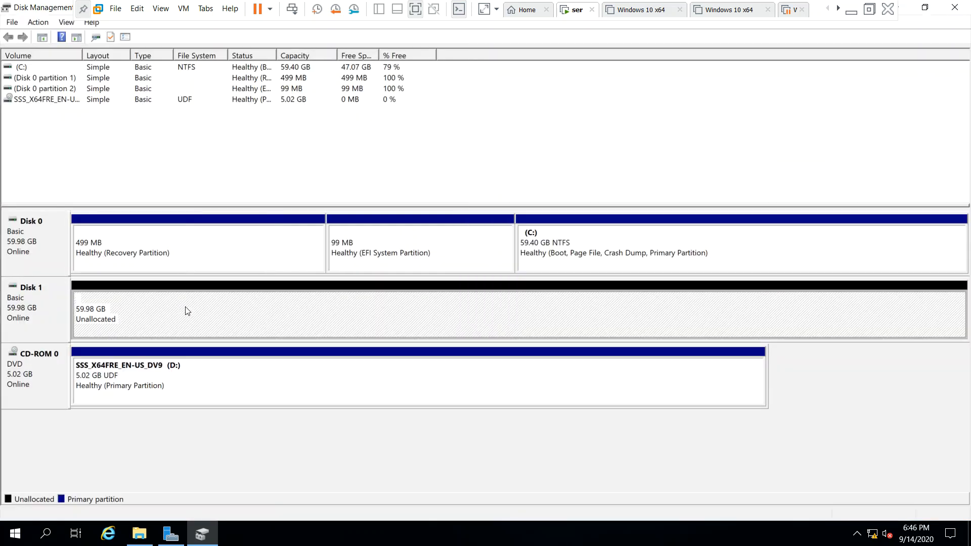
pyautogui.click(203, 315)
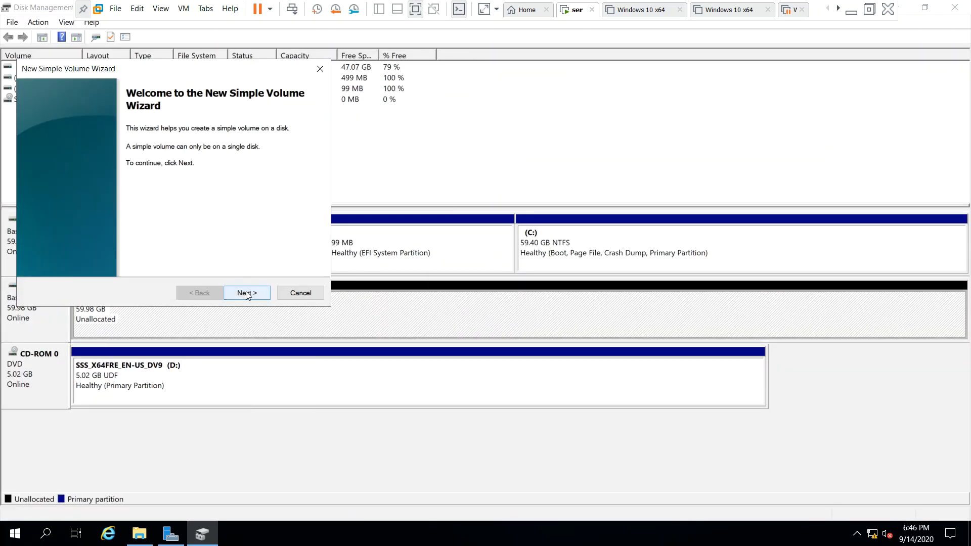
pyautogui.click(246, 292)
pyautogui.click(247, 293)
pyautogui.click(247, 294)
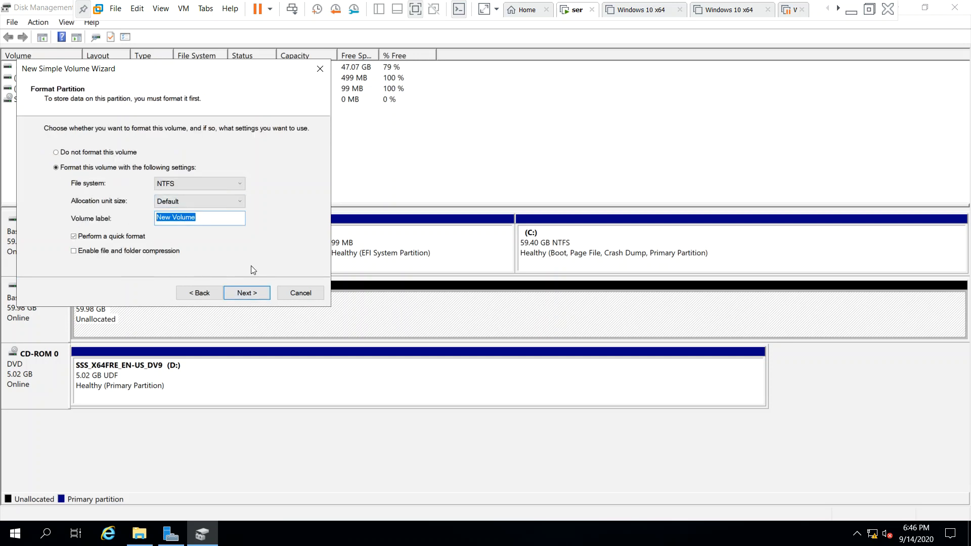
pyautogui.write('data')
pyautogui.click(247, 296)
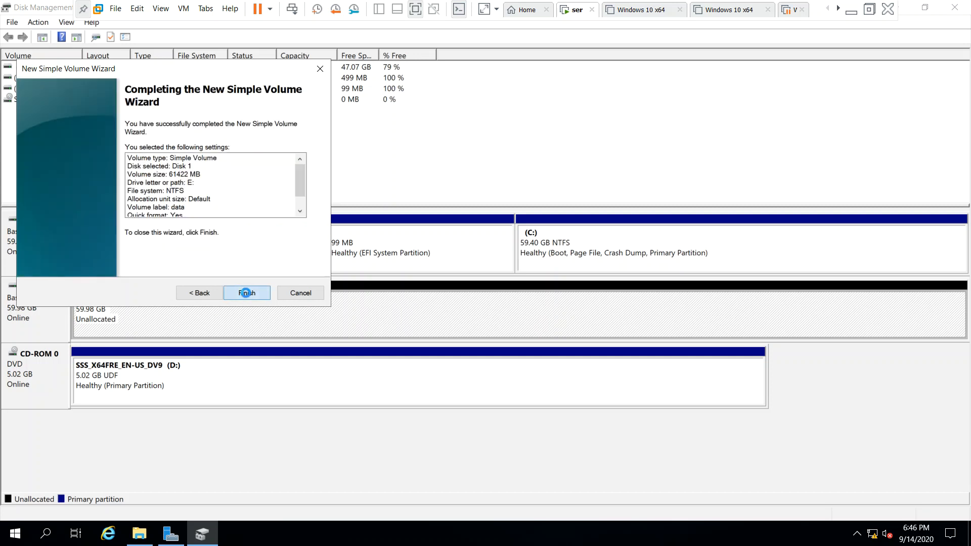
pyautogui.click(247, 295)
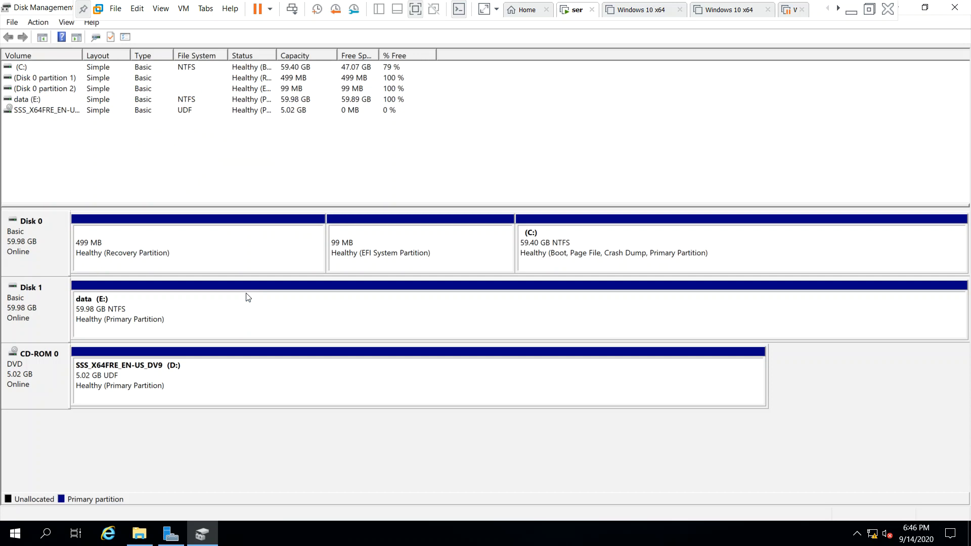
pyautogui.click(216, 322)
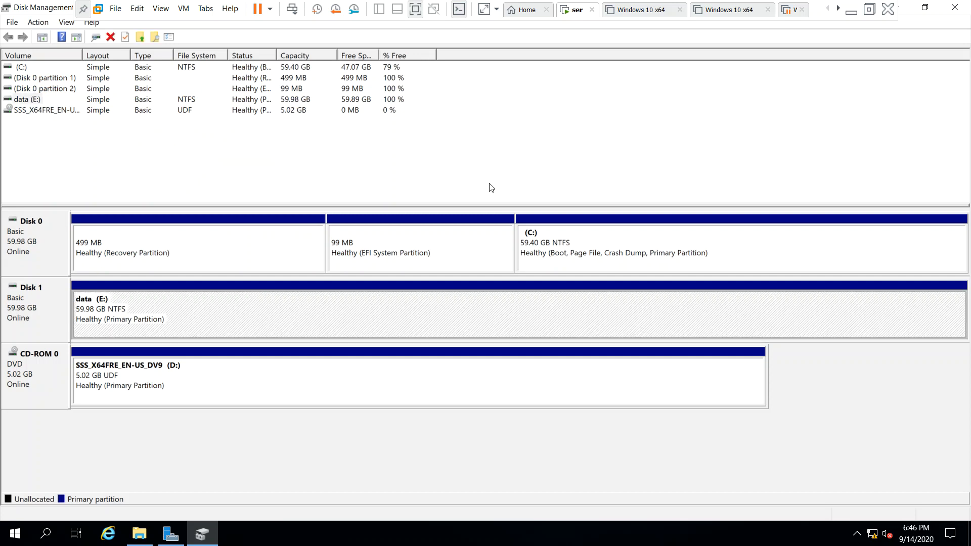
pyautogui.click(954, 7)
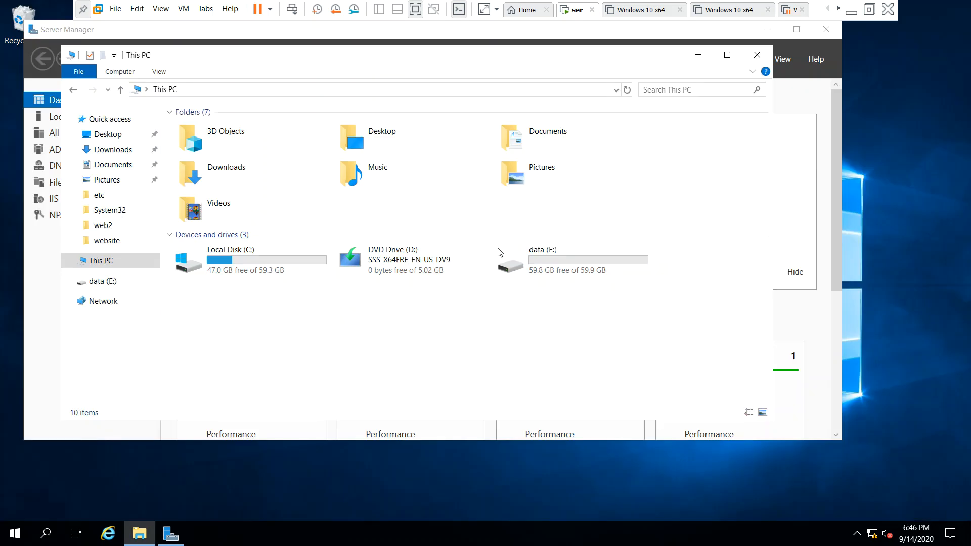
# Step: Look inside the data (E:) drive and return to This PC
pyautogui.doubleClick(562, 273)
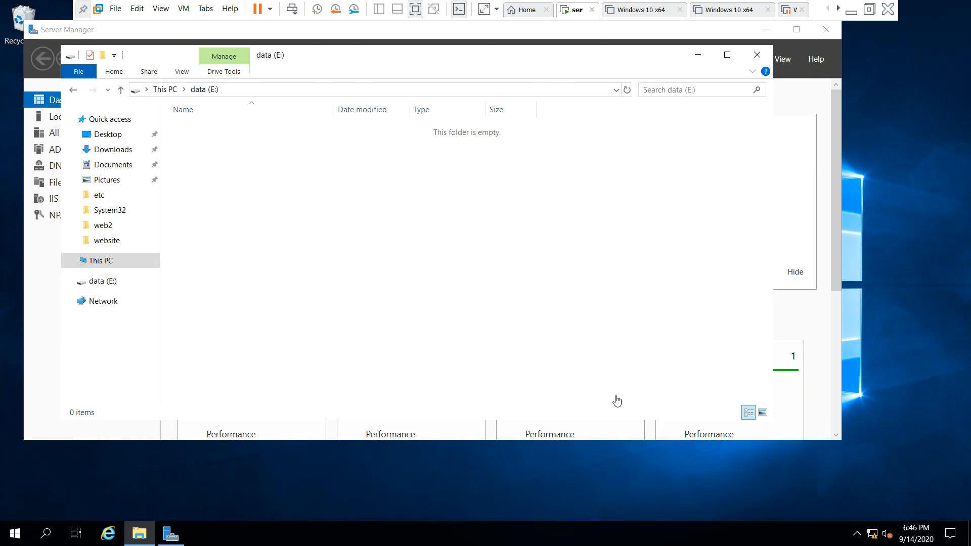
pyautogui.click(110, 261)
pyautogui.click(531, 379)
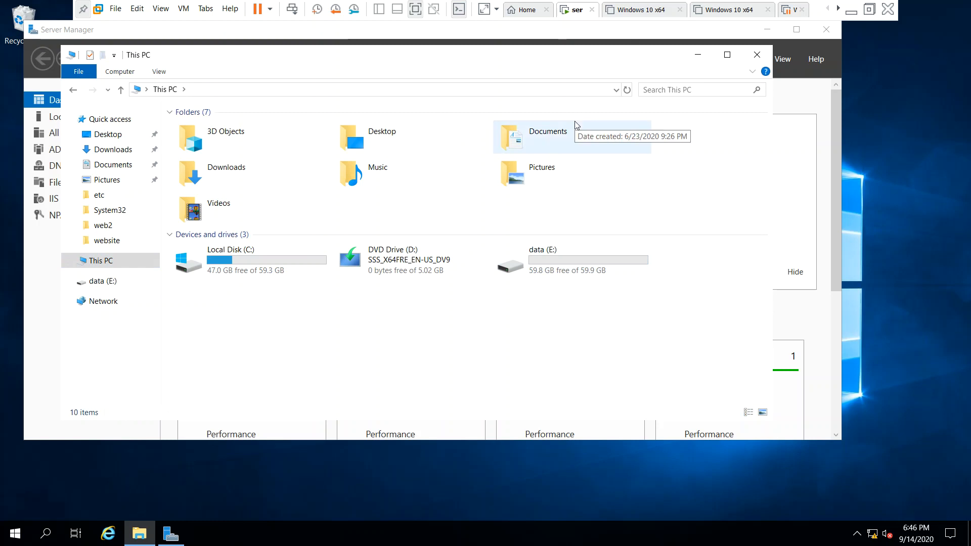
# Step: Leave full-screen mode and set folder sharing to Always enabled in the ser virtual machine's settings
pyautogui.click(869, 10)
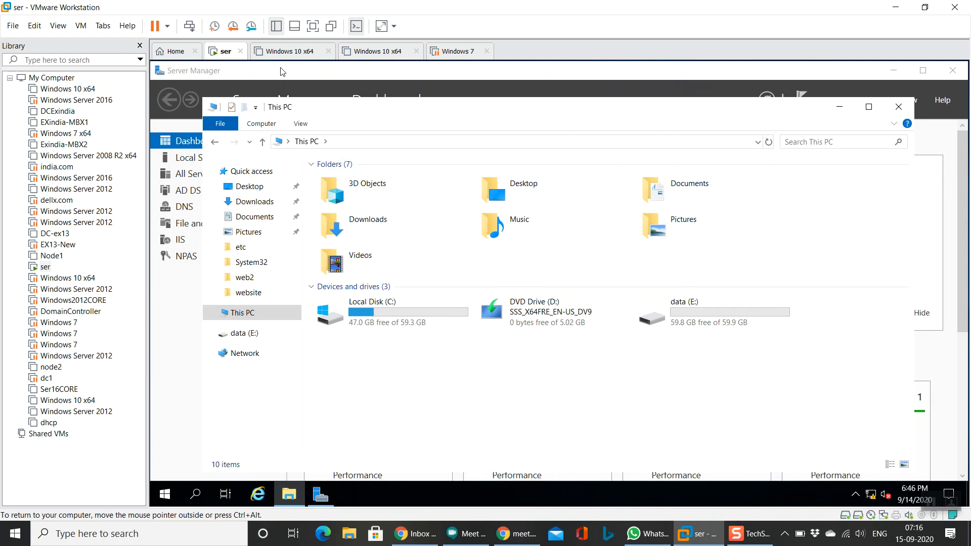
pyautogui.rightClick(227, 53)
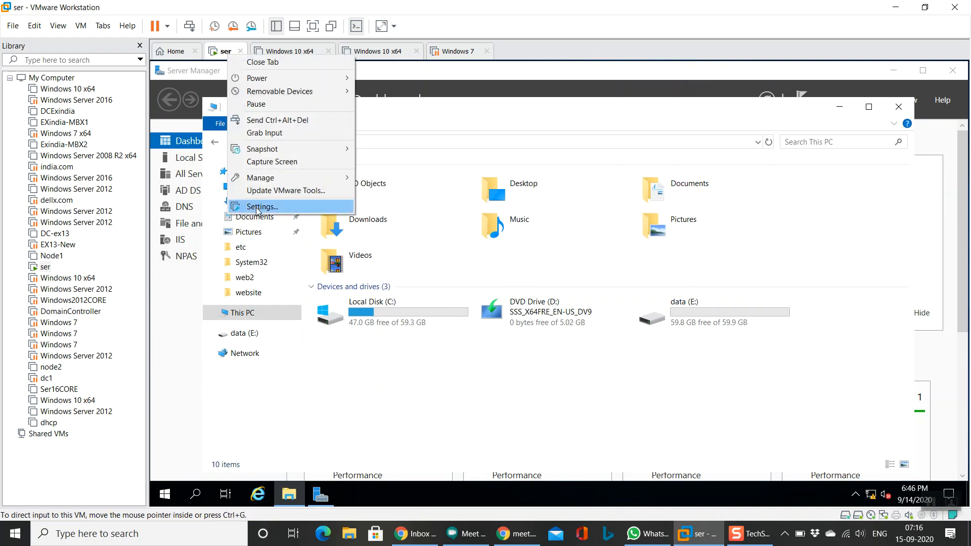
pyautogui.click(259, 207)
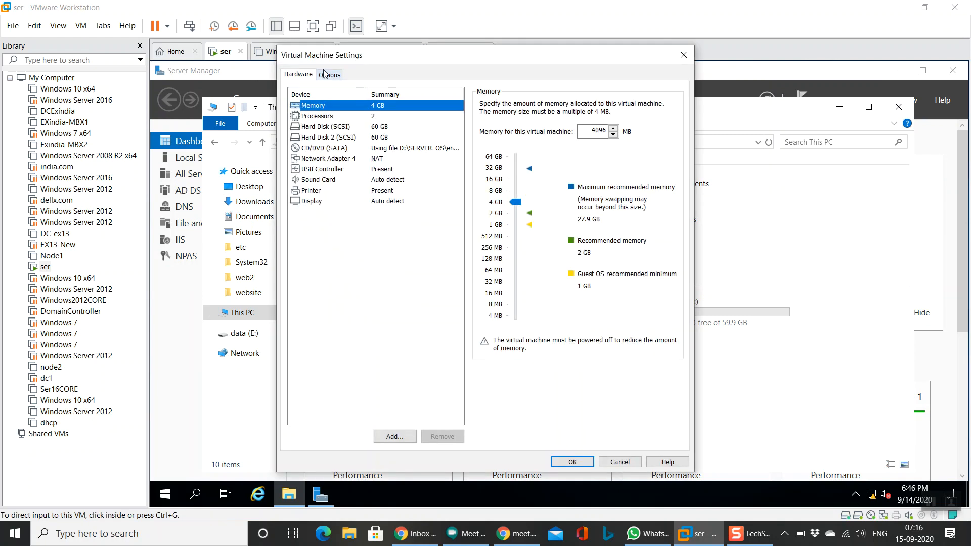
pyautogui.click(330, 75)
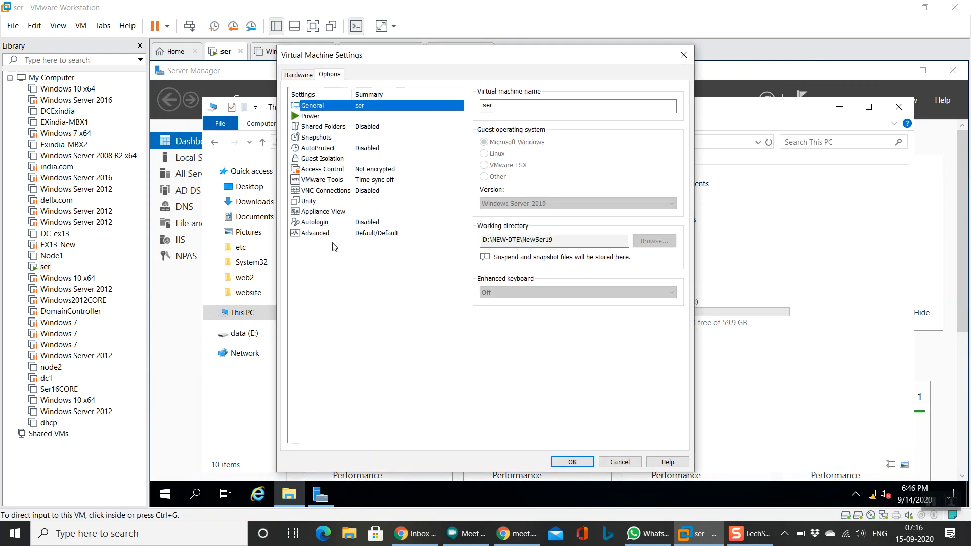
pyautogui.click(321, 127)
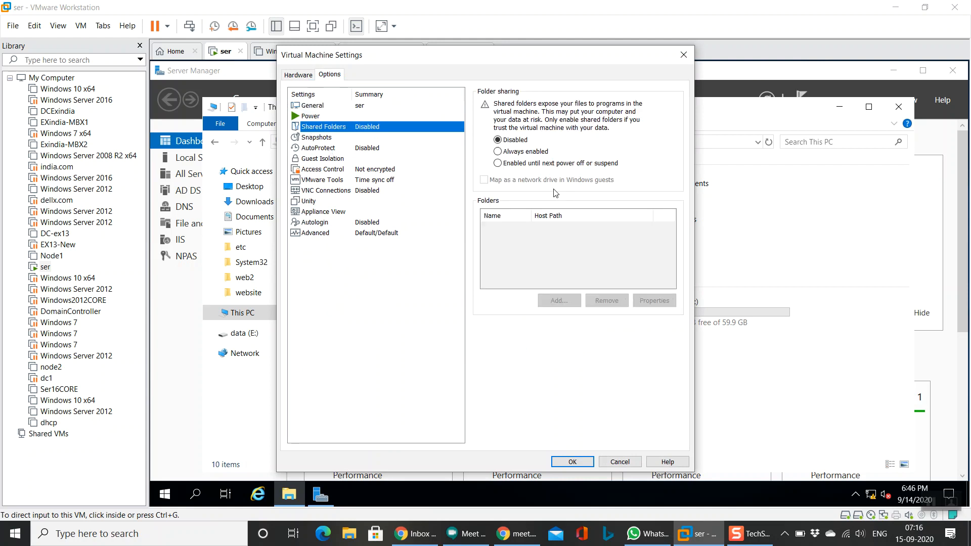
pyautogui.click(523, 152)
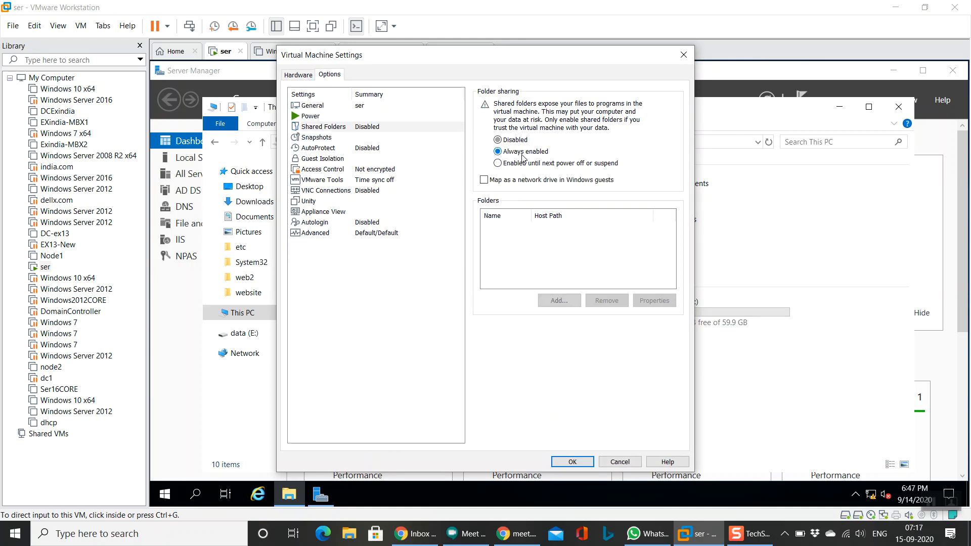
# Step: Add host folder D:\SERVER_OS as an enabled share named SERVER_OS, mapped as a network drive in the guest, and save the VM settings
pyautogui.click(570, 303)
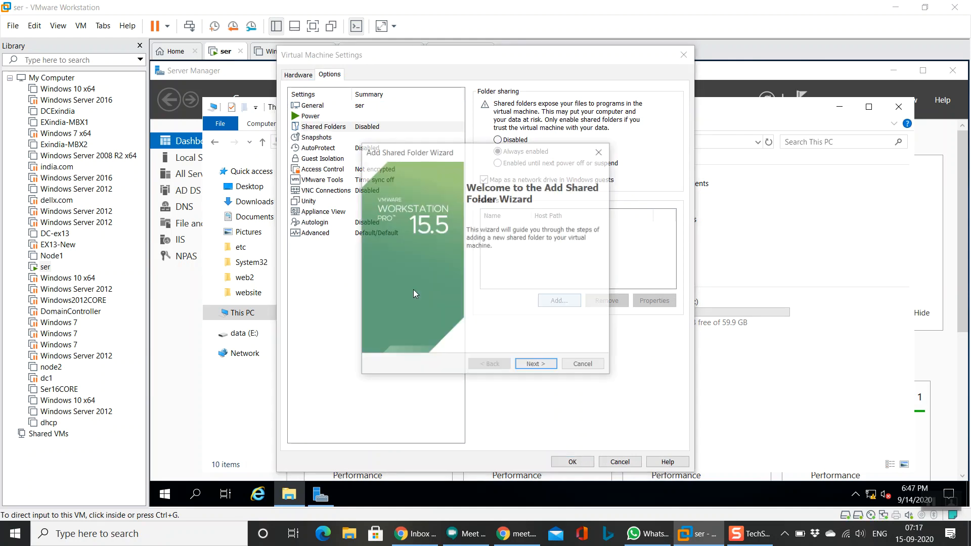
pyautogui.click(537, 365)
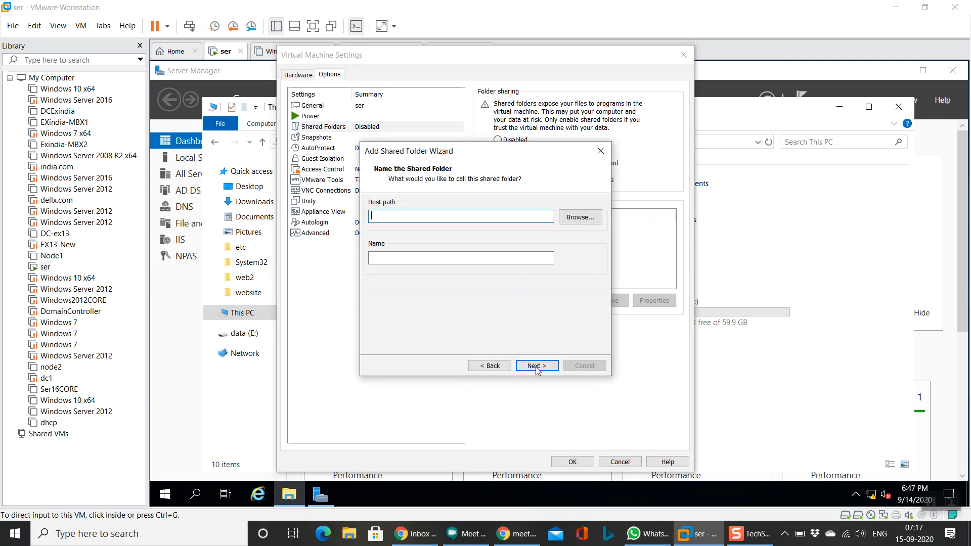
pyautogui.click(580, 217)
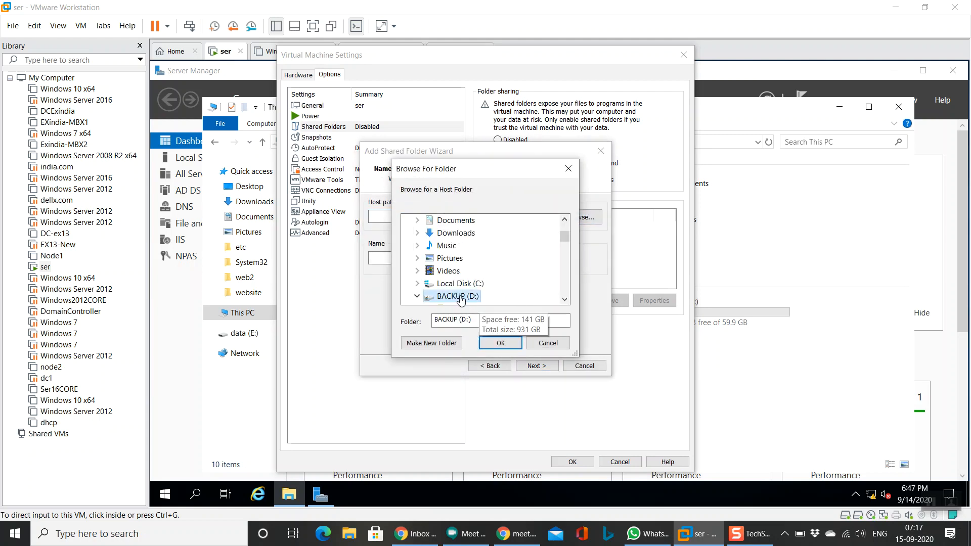
pyautogui.click(564, 299)
pyautogui.click(565, 300)
pyautogui.click(564, 299)
pyautogui.click(565, 300)
pyautogui.click(564, 300)
pyautogui.click(564, 299)
pyautogui.click(564, 299)
pyautogui.click(565, 299)
pyautogui.click(565, 299)
pyautogui.click(565, 299)
pyautogui.click(565, 300)
pyautogui.click(564, 299)
pyautogui.click(564, 299)
pyautogui.click(564, 299)
pyautogui.click(565, 300)
pyautogui.click(564, 299)
pyautogui.click(565, 299)
pyautogui.click(565, 299)
pyautogui.click(565, 300)
pyautogui.click(564, 300)
pyautogui.click(565, 299)
pyautogui.click(565, 299)
pyautogui.click(564, 299)
pyautogui.click(565, 299)
pyautogui.click(565, 299)
pyautogui.click(564, 299)
pyautogui.click(564, 300)
pyautogui.click(565, 299)
pyautogui.click(565, 299)
pyautogui.click(565, 299)
pyautogui.click(564, 299)
pyautogui.click(564, 299)
pyautogui.click(564, 299)
pyautogui.click(565, 300)
pyautogui.click(565, 300)
pyautogui.click(565, 299)
pyautogui.click(564, 299)
pyautogui.click(564, 299)
pyautogui.click(565, 299)
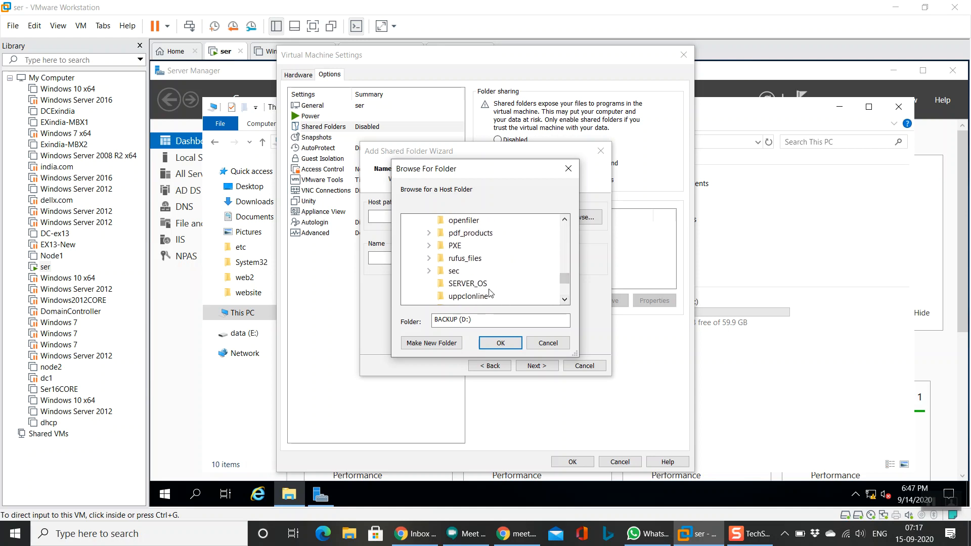
pyautogui.click(468, 283)
pyautogui.click(503, 345)
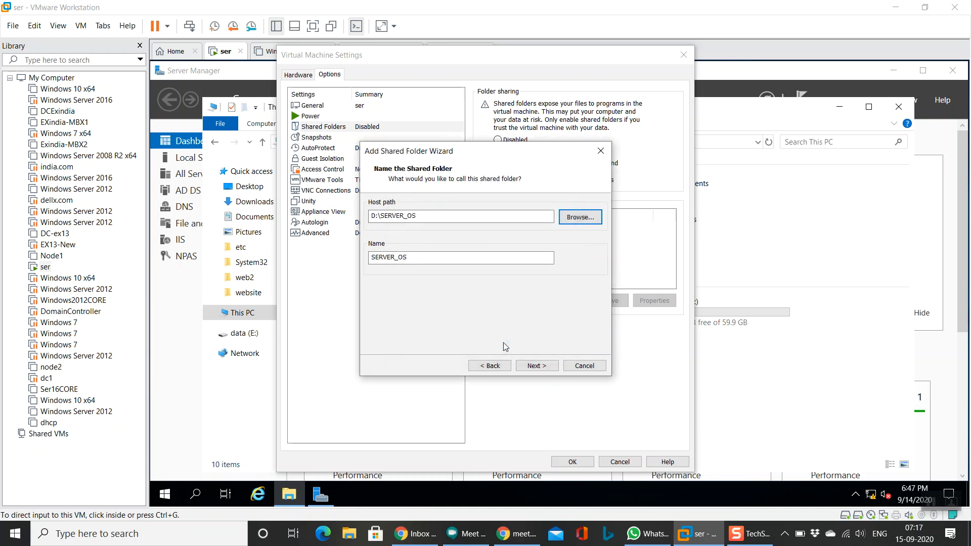
pyautogui.click(526, 369)
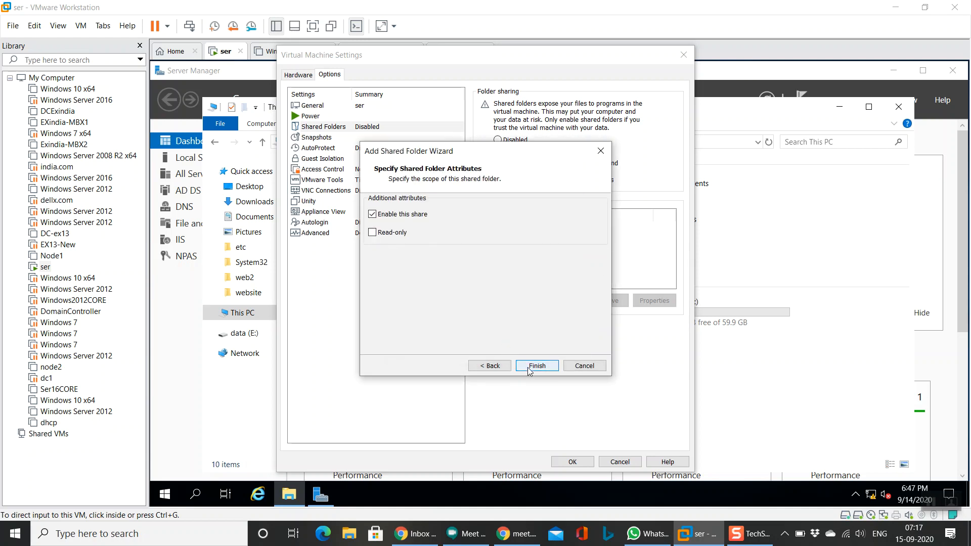
pyautogui.click(529, 370)
pyautogui.click(572, 462)
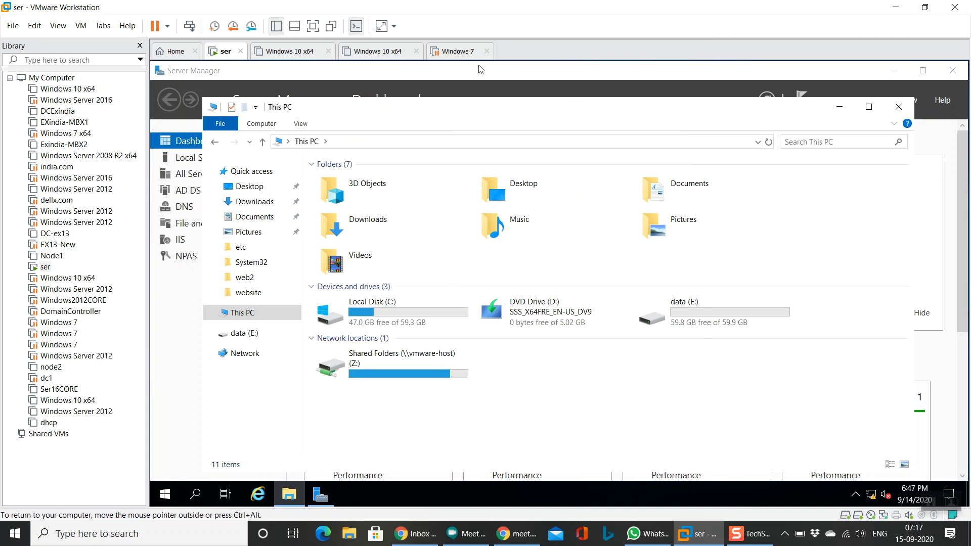
# Step: Switch the ser VM to full screen and open the SERVER_OS folder on the Shared Folders (Z:) drive
pyautogui.click(312, 26)
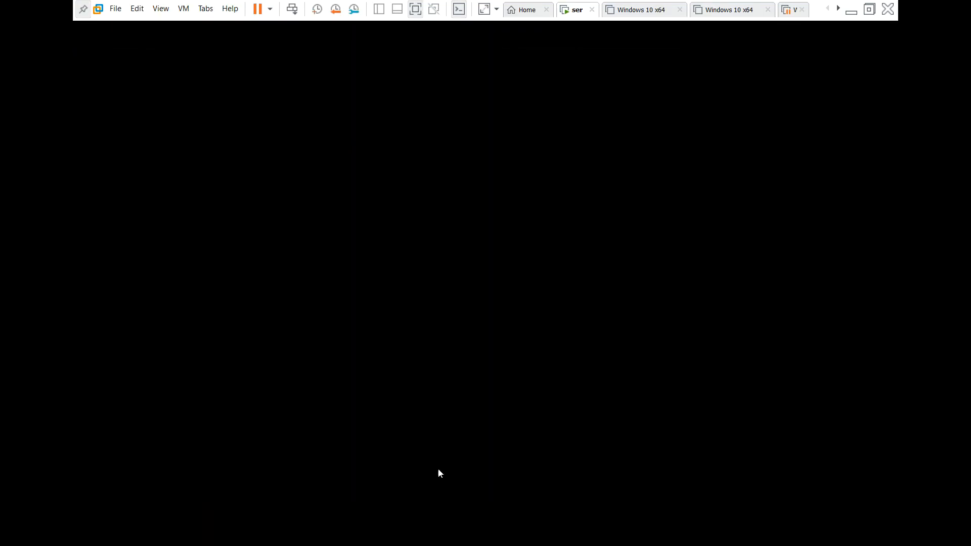
pyautogui.doubleClick(263, 311)
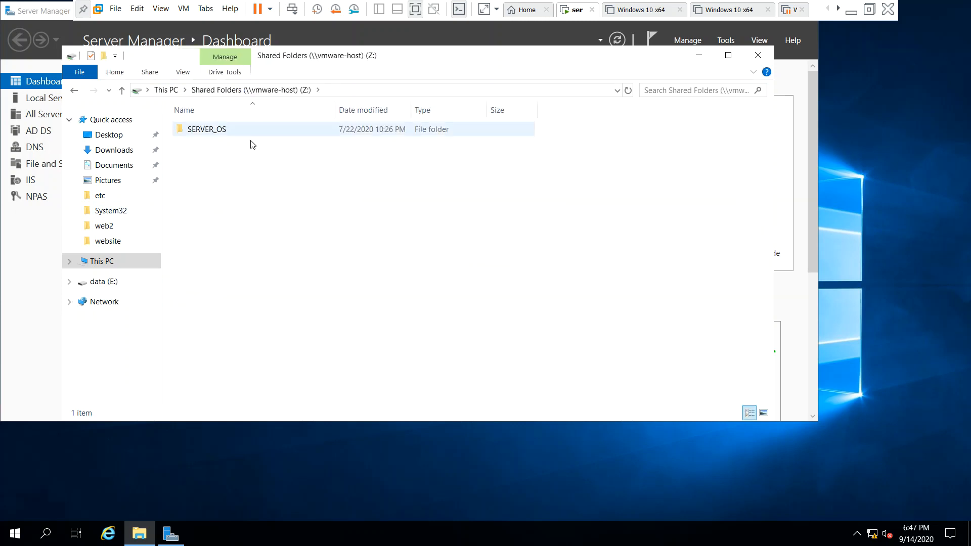
pyautogui.doubleClick(217, 130)
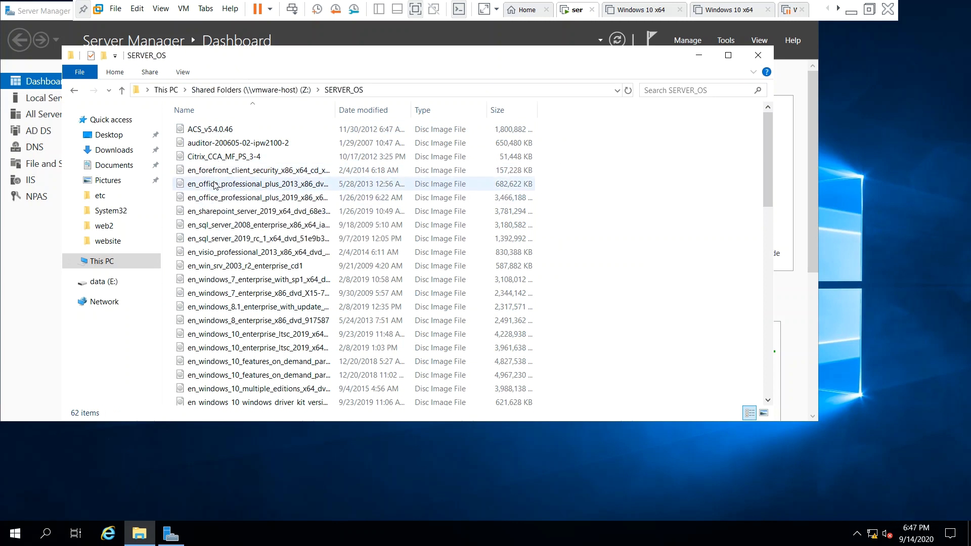
# Step: Copy the en_office_professional_plus_2013_x86 disc image from SERVER_OS to the data (E:) drive
pyautogui.click(215, 185)
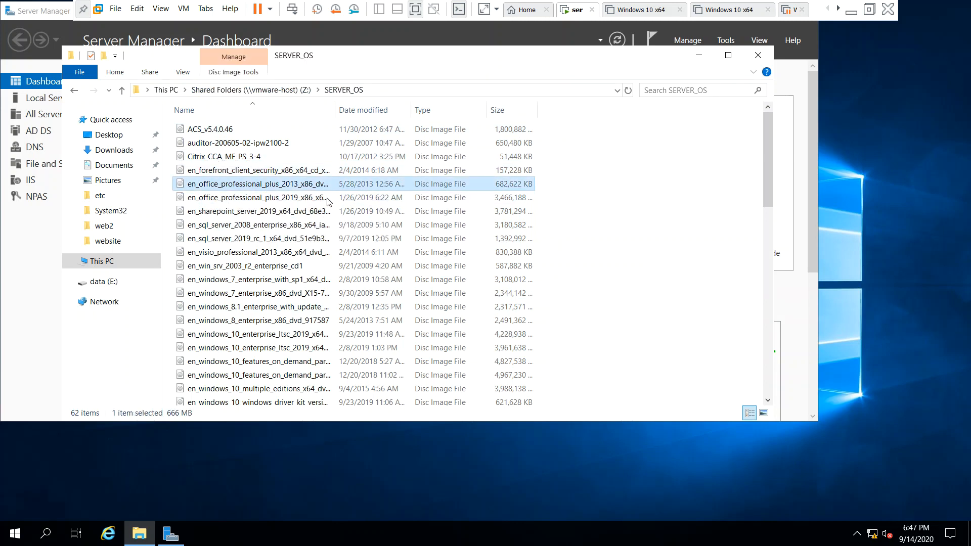
pyautogui.rightClick(206, 188)
pyautogui.click(259, 302)
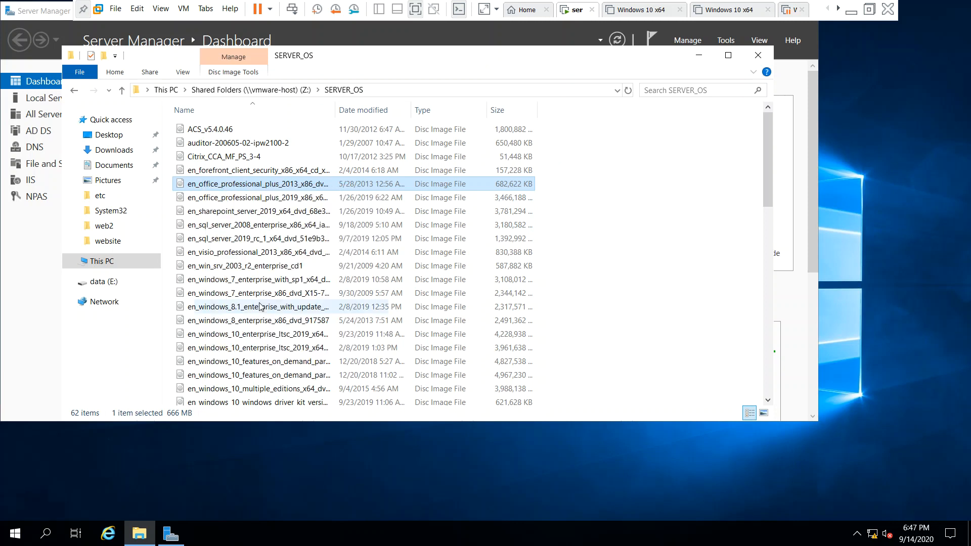
pyautogui.click(122, 282)
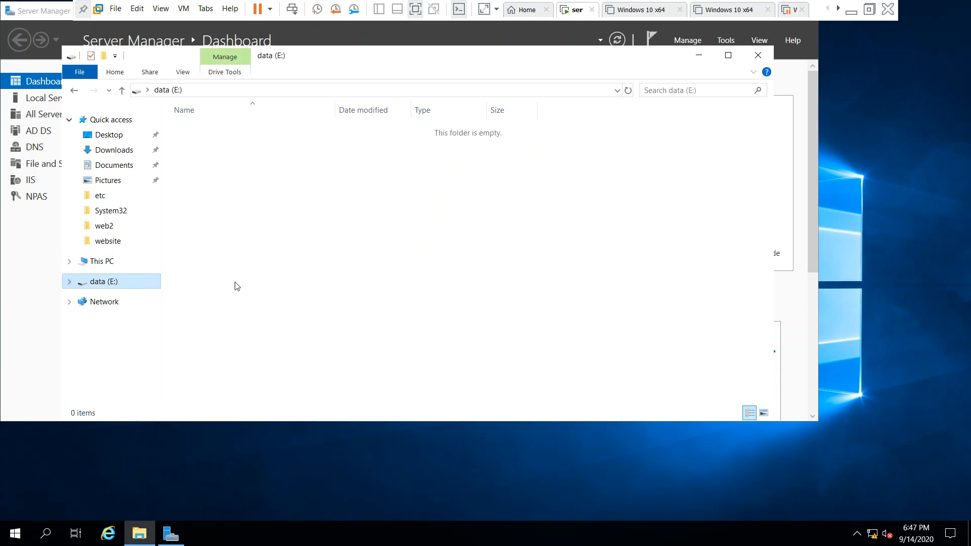
pyautogui.rightClick(289, 245)
pyautogui.click(330, 335)
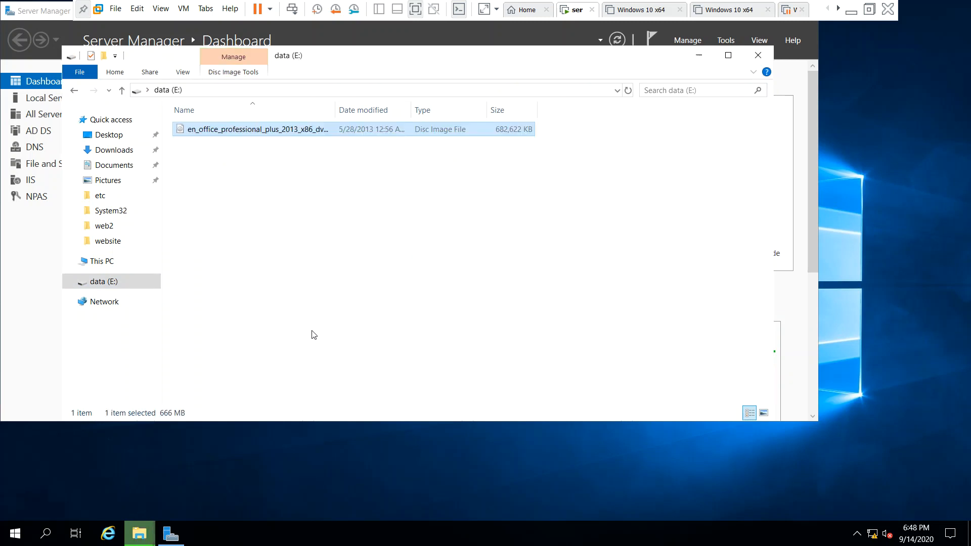
pyautogui.click(234, 215)
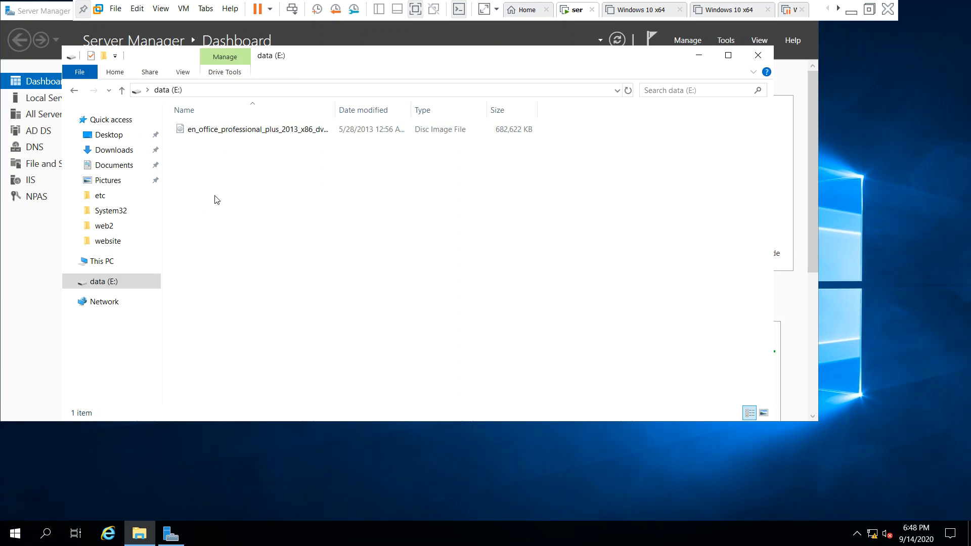
# Step: Create a folder on the data (E:) drive, keeping the default name New folder
pyautogui.rightClick(216, 199)
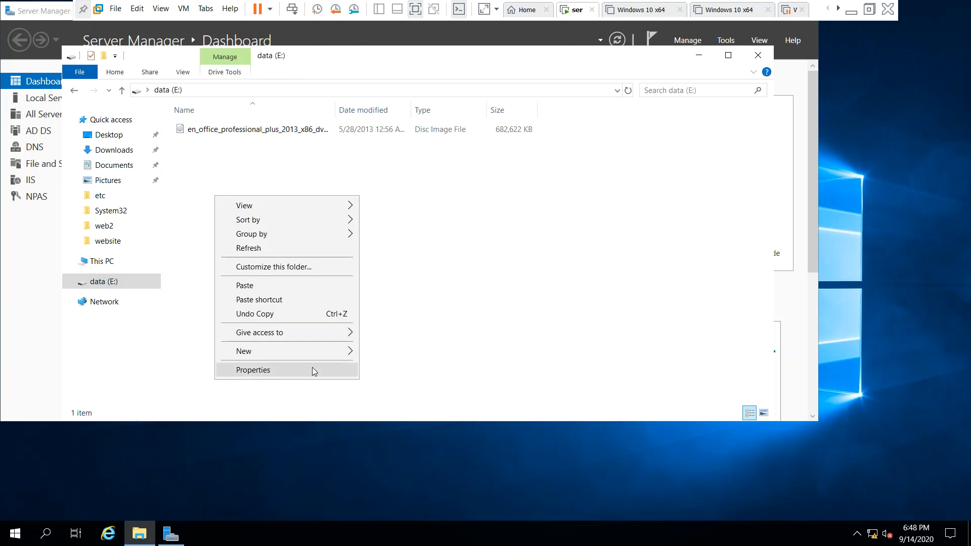
pyautogui.moveTo(331, 353)
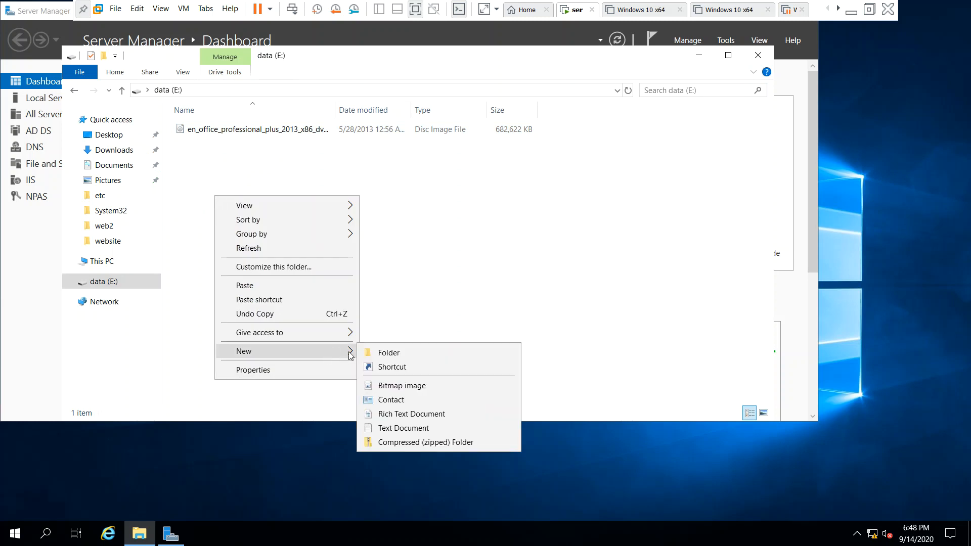
pyautogui.click(388, 353)
pyautogui.click(252, 238)
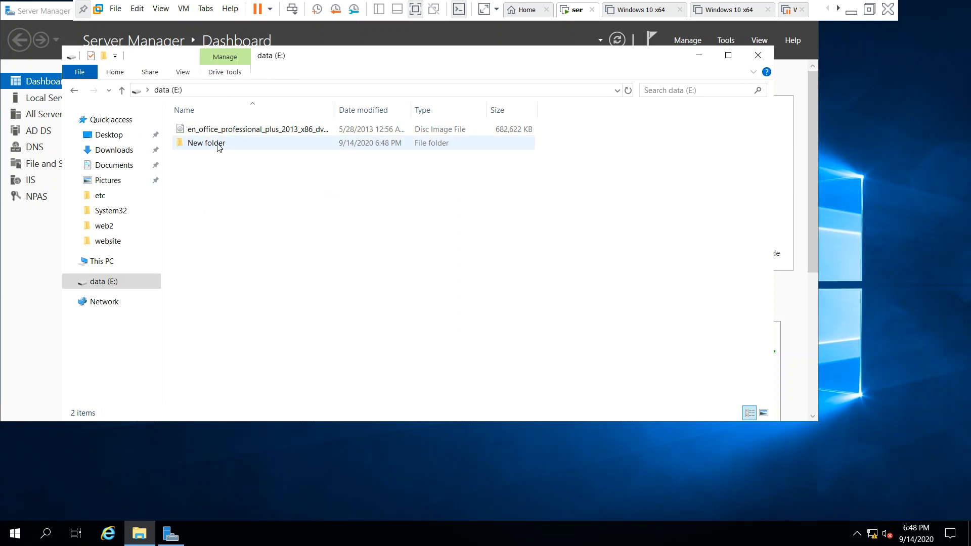
# Step: Paste a copy of the Office 2013 disc image into New folder on data (E:)
pyautogui.doubleClick(219, 145)
pyautogui.rightClick(242, 204)
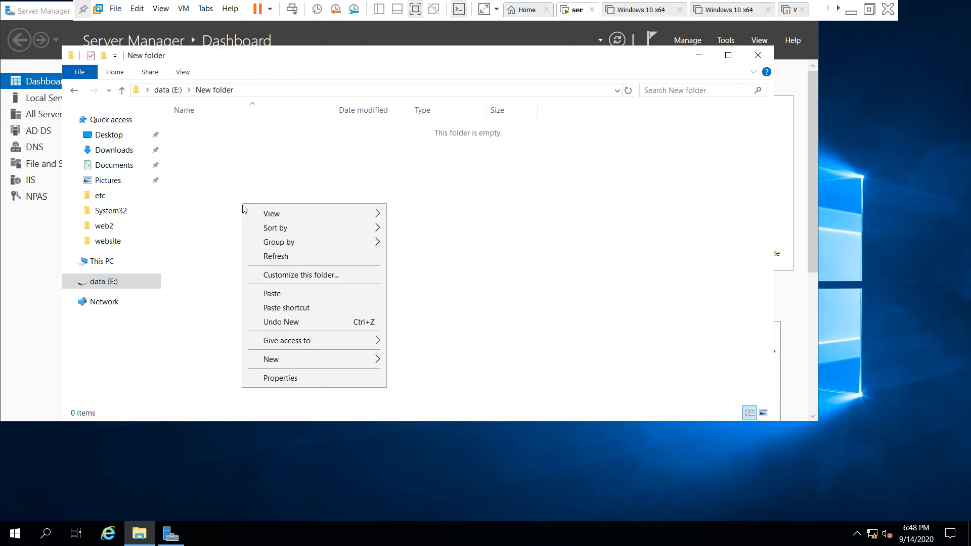
pyautogui.click(282, 294)
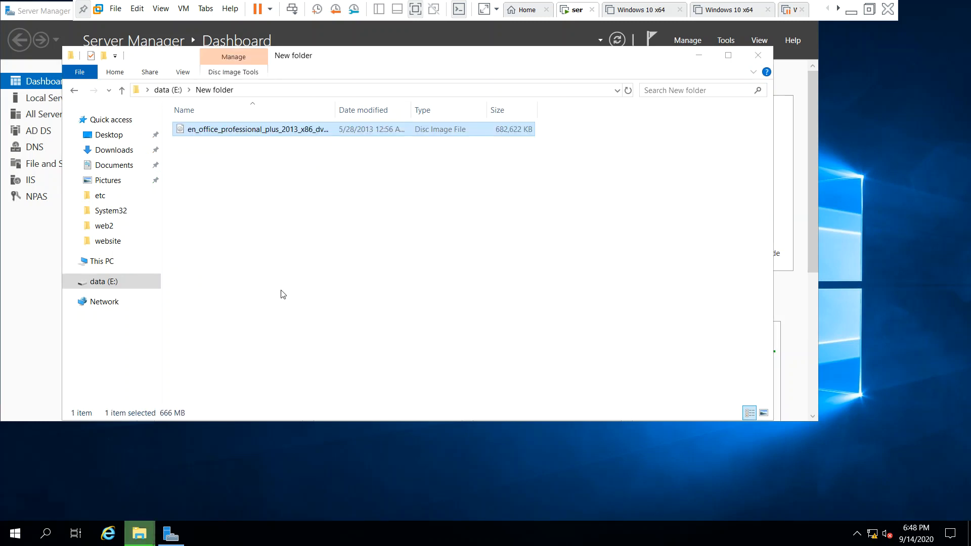
pyautogui.click(282, 291)
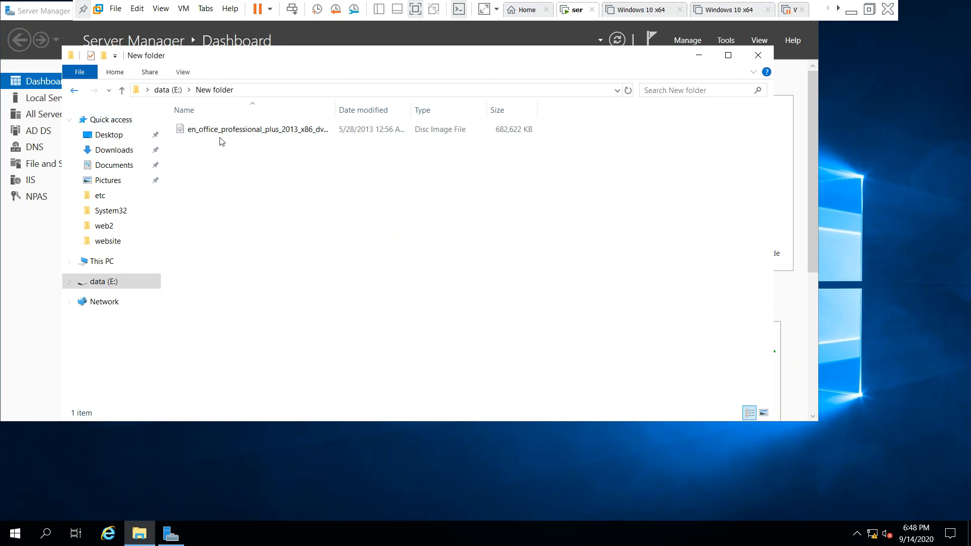
# Step: Go back to the root of data (E:) and rename the Office 2013 disc image there as office
pyautogui.click(73, 91)
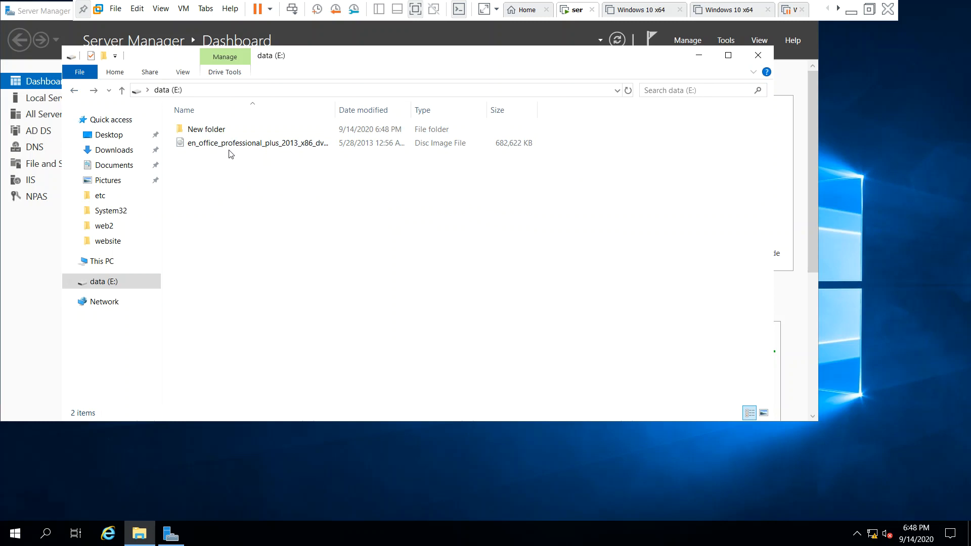
pyautogui.click(230, 143)
pyautogui.rightClick(234, 143)
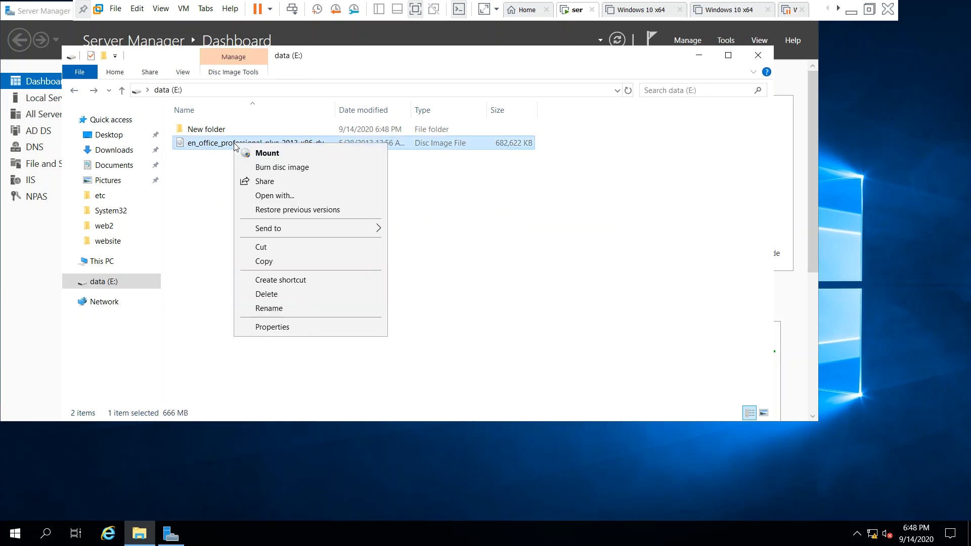
pyautogui.click(282, 308)
pyautogui.write('office')
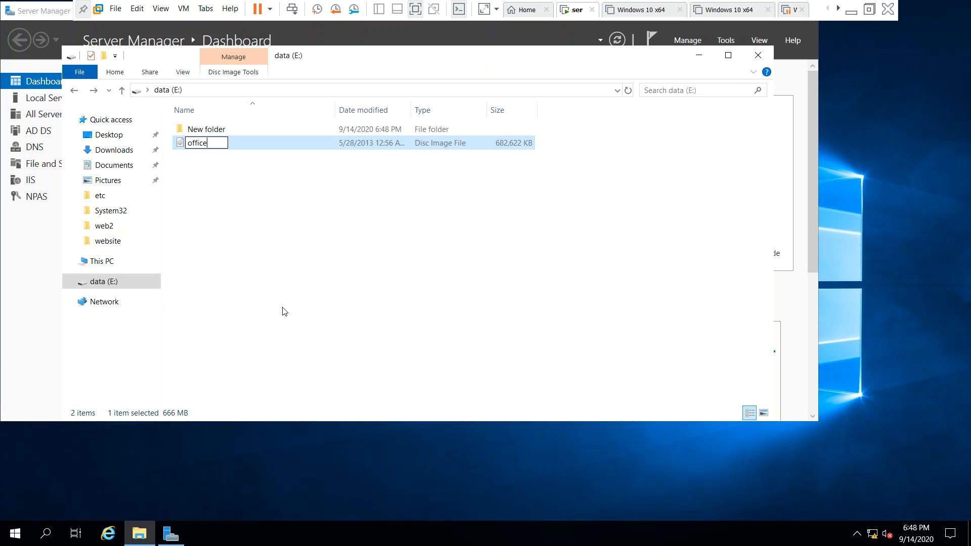
pyautogui.press('Return')
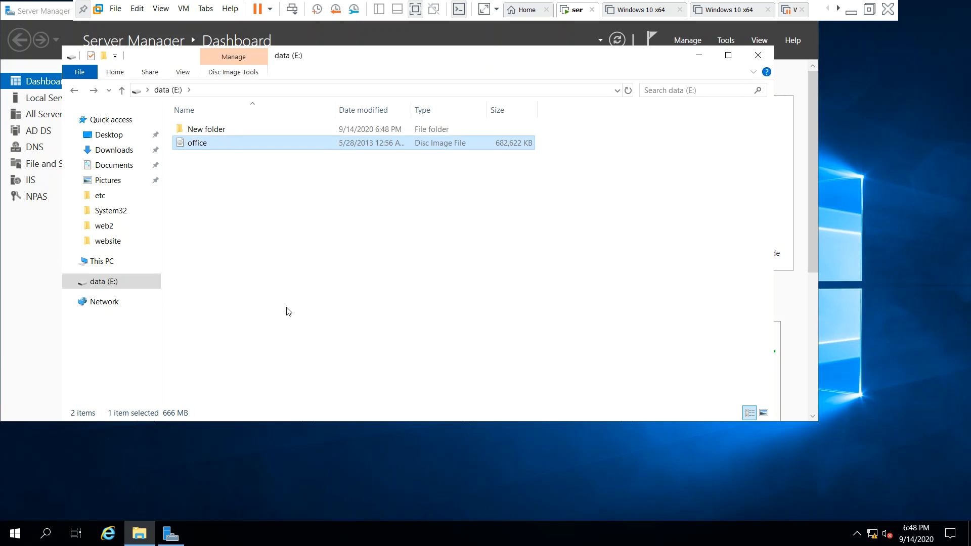
# Step: Paste another copy of the Office 2013 disc image into data (E:) and rename it as office1
pyautogui.click(252, 231)
pyautogui.rightClick(247, 218)
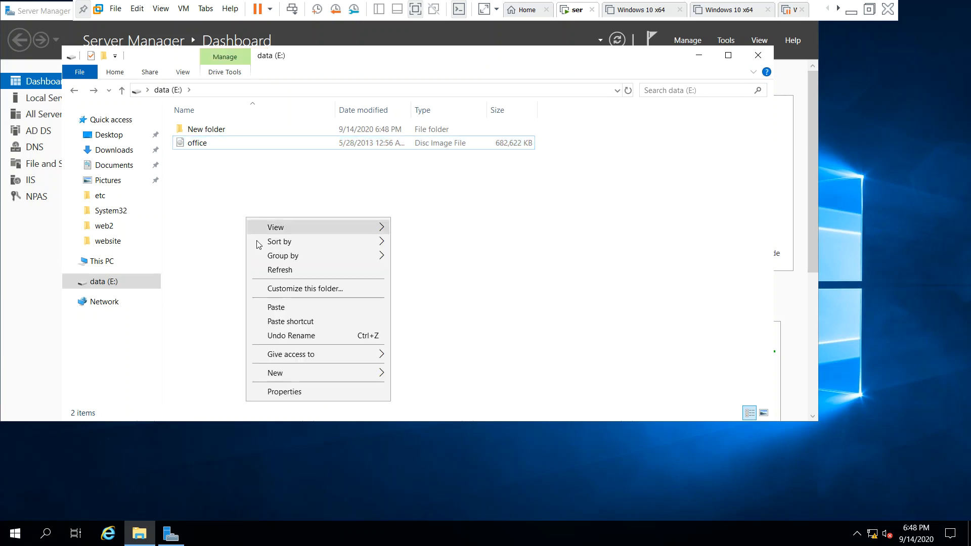
pyautogui.click(291, 308)
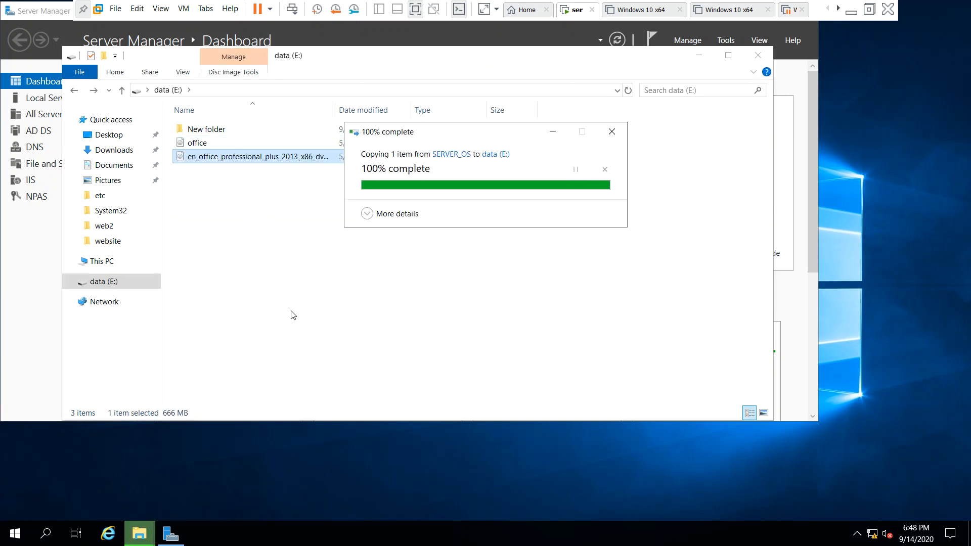
pyautogui.rightClick(229, 158)
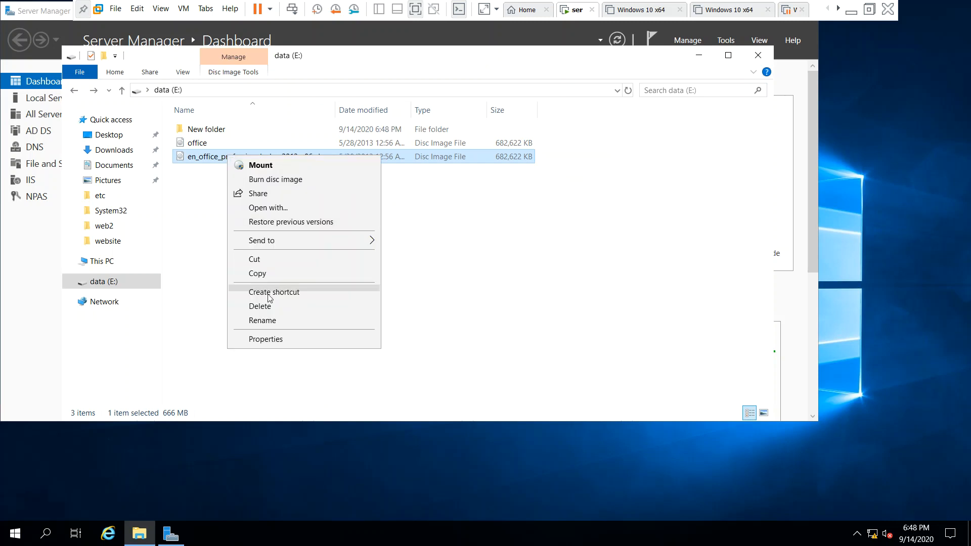
pyautogui.click(267, 320)
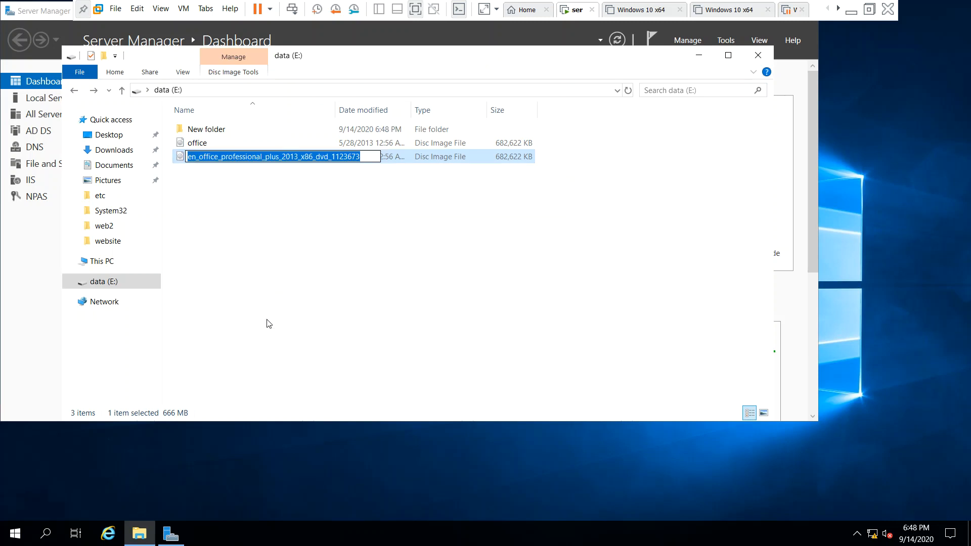
pyautogui.write('office1')
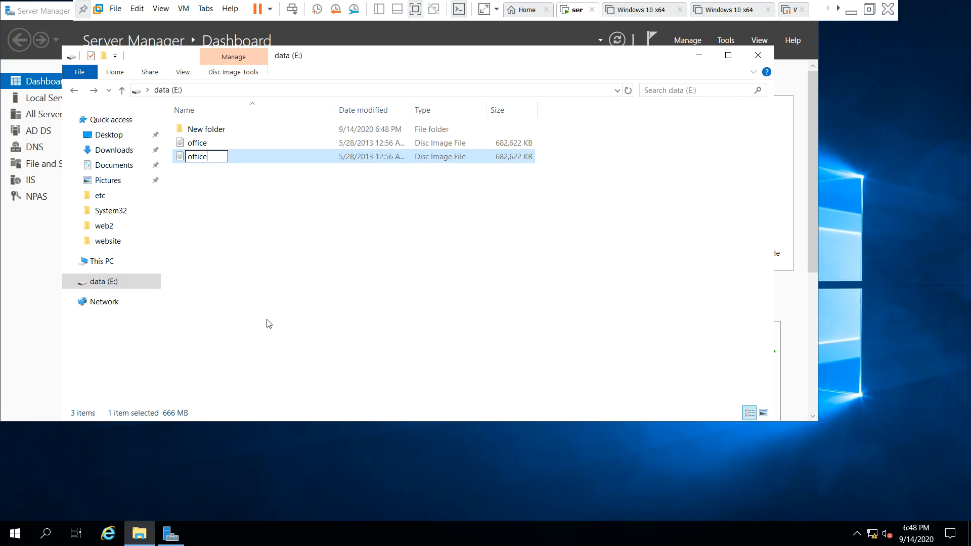
pyautogui.press('Return')
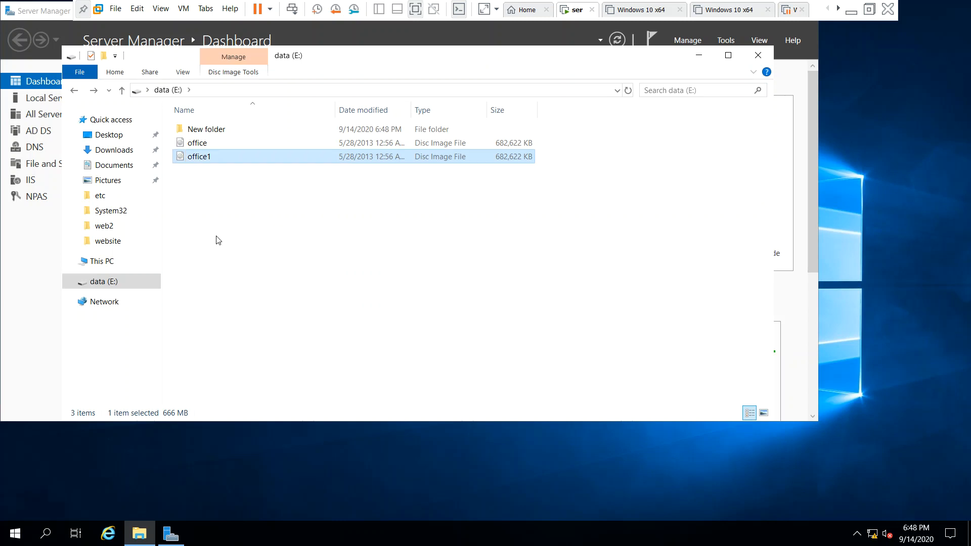
# Step: Paste one more copy of the Office 2013 disc image into data (E:) and rename it as office2
pyautogui.rightClick(218, 213)
pyautogui.click(256, 307)
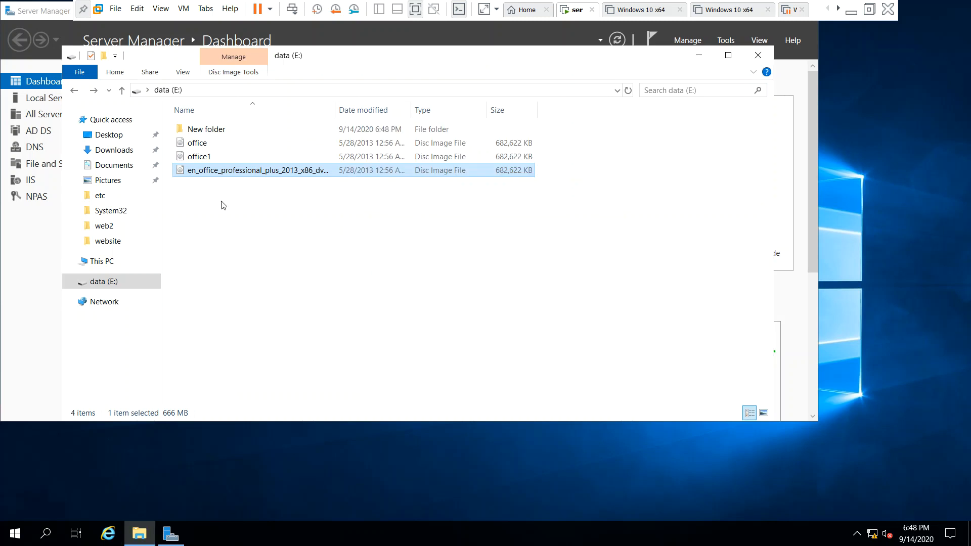
pyautogui.rightClick(240, 174)
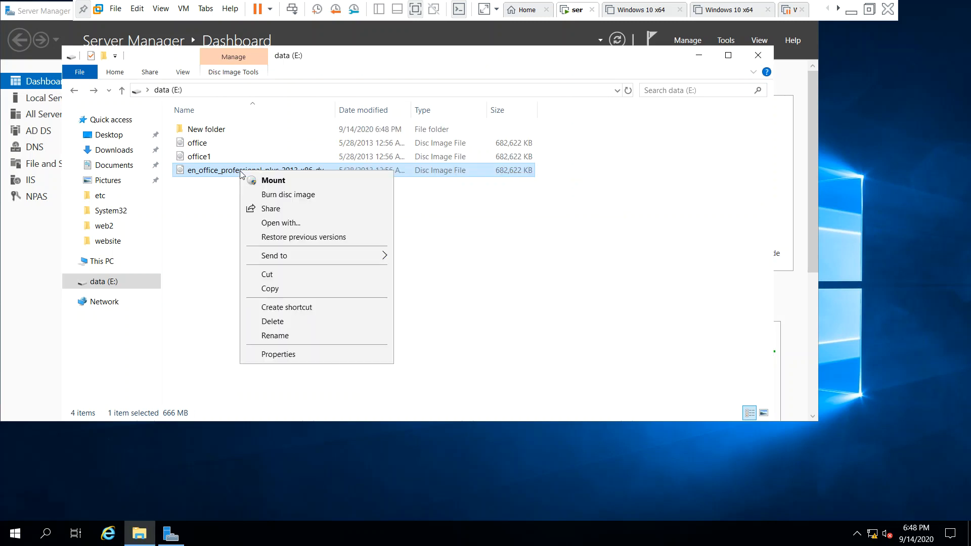
pyautogui.click(274, 336)
pyautogui.write('office2')
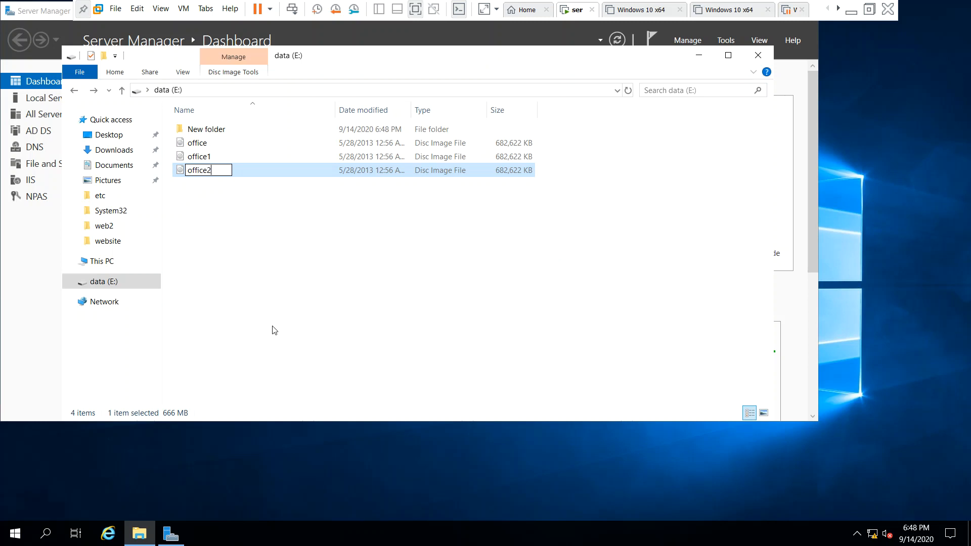
pyautogui.press('Return')
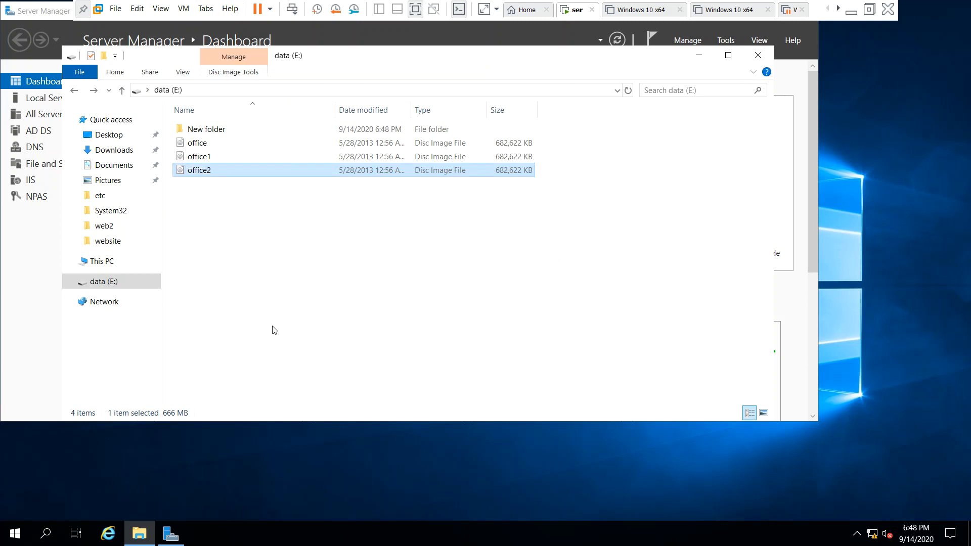
# Step: Paste another copy of the Office 2013 disc image into data (E:) and rename it as office3
pyautogui.click(212, 234)
pyautogui.rightClick(195, 214)
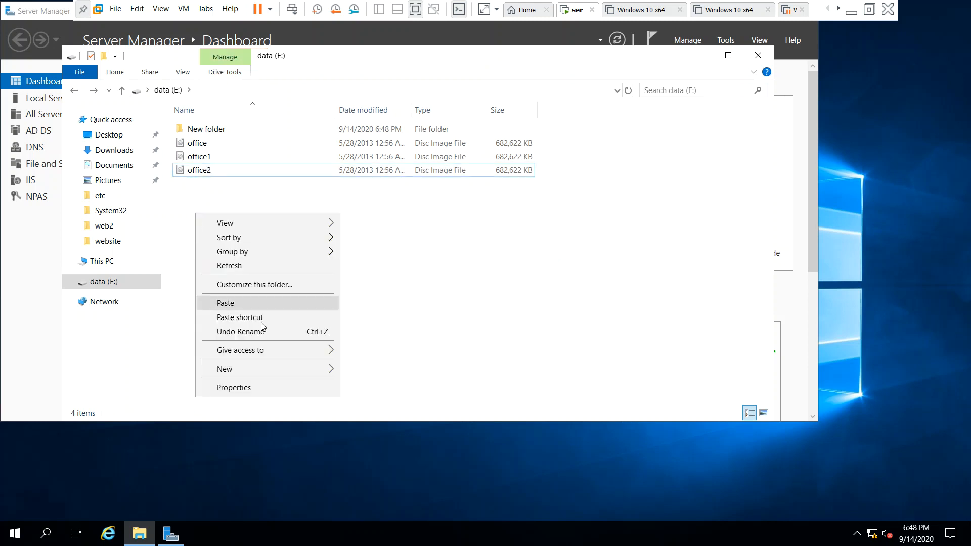
pyautogui.click(255, 304)
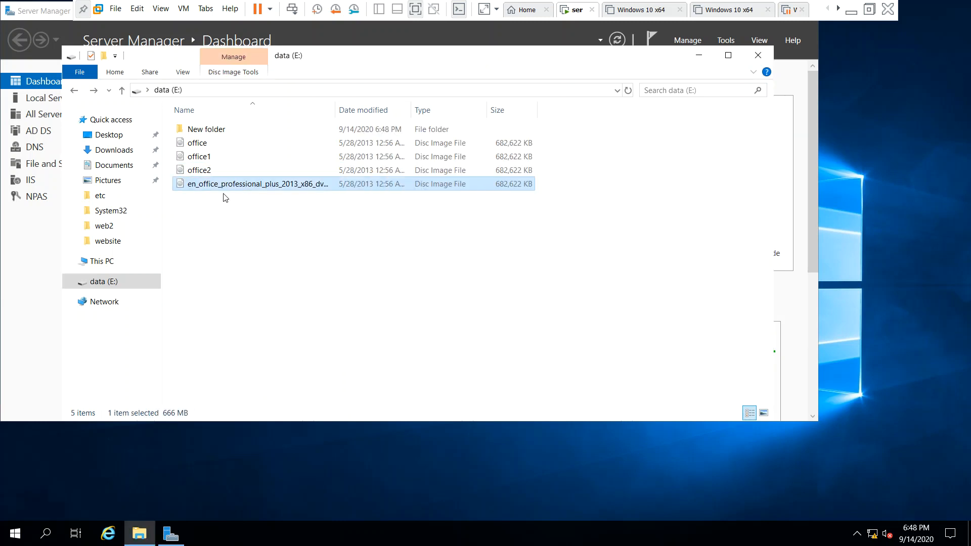
pyautogui.rightClick(225, 188)
pyautogui.click(269, 352)
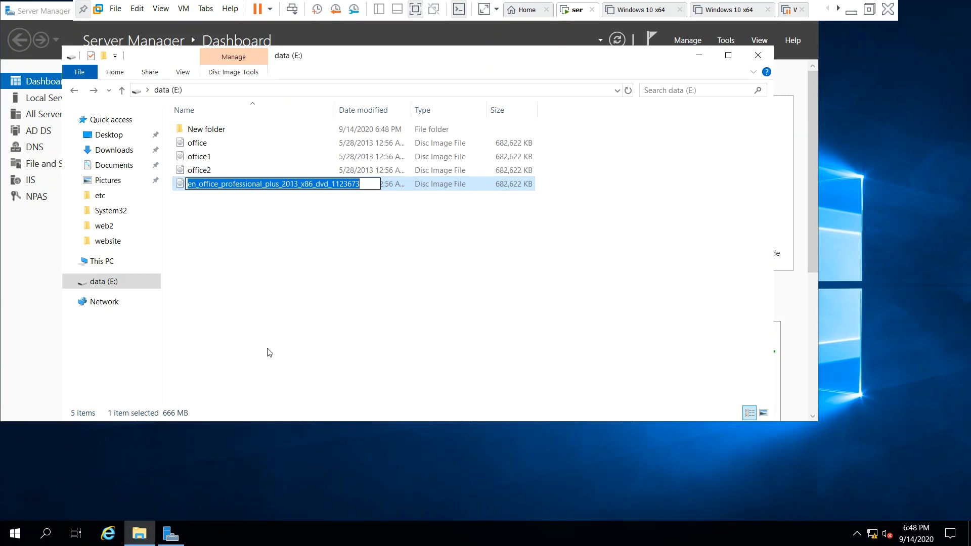
pyautogui.write('offic')
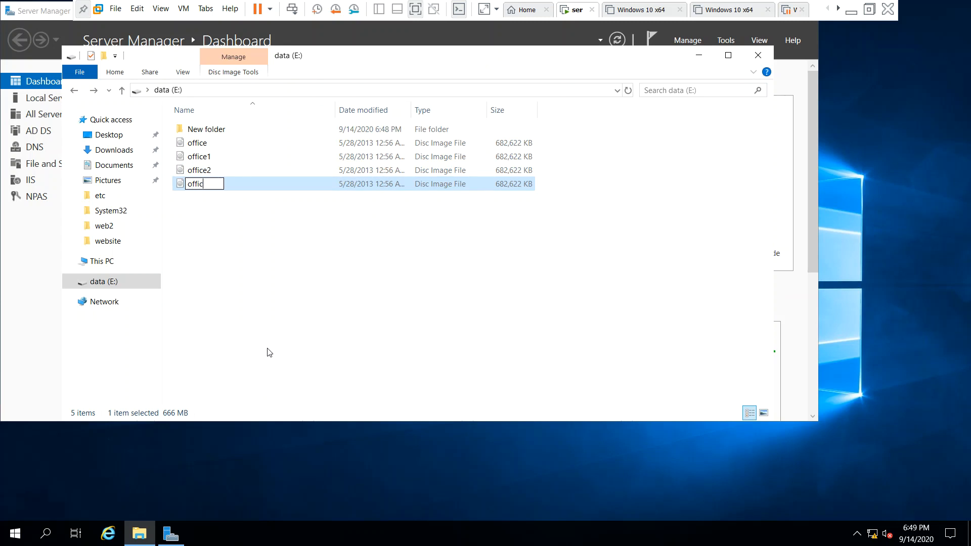
pyautogui.write('e3')
pyautogui.press('Return')
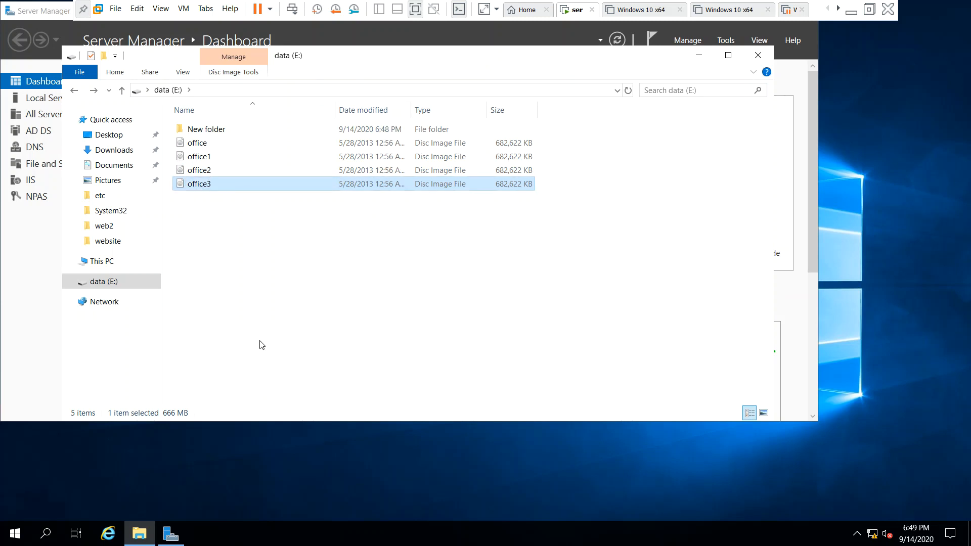
# Step: Add a further copy of the Office 2013 disc image to data (E:) and rename it as office5
pyautogui.click(228, 268)
pyautogui.rightClick(222, 226)
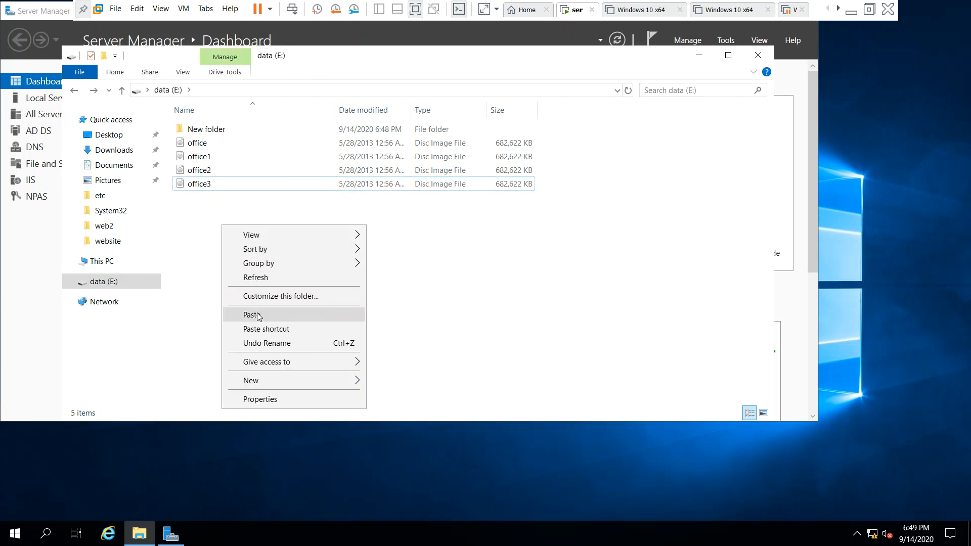
pyautogui.press('Escape')
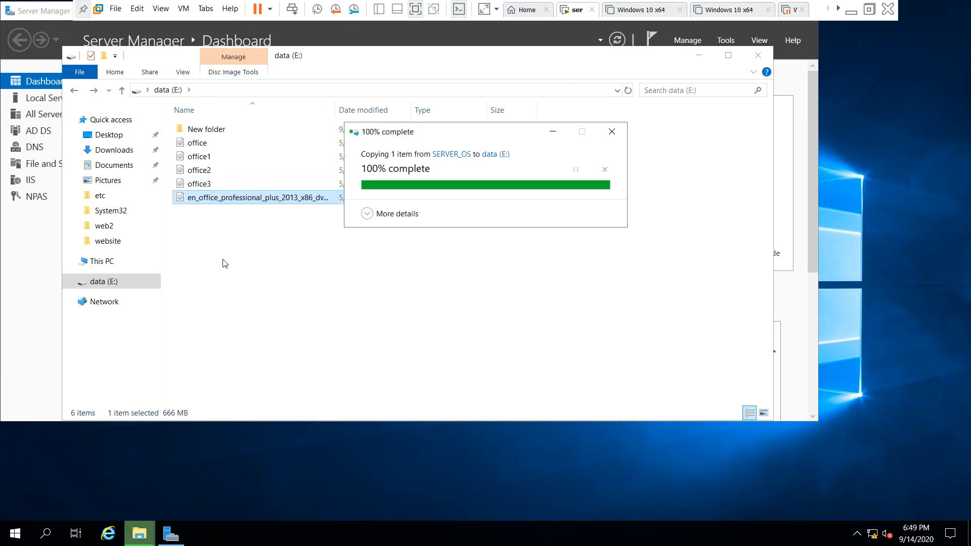
pyautogui.rightClick(220, 198)
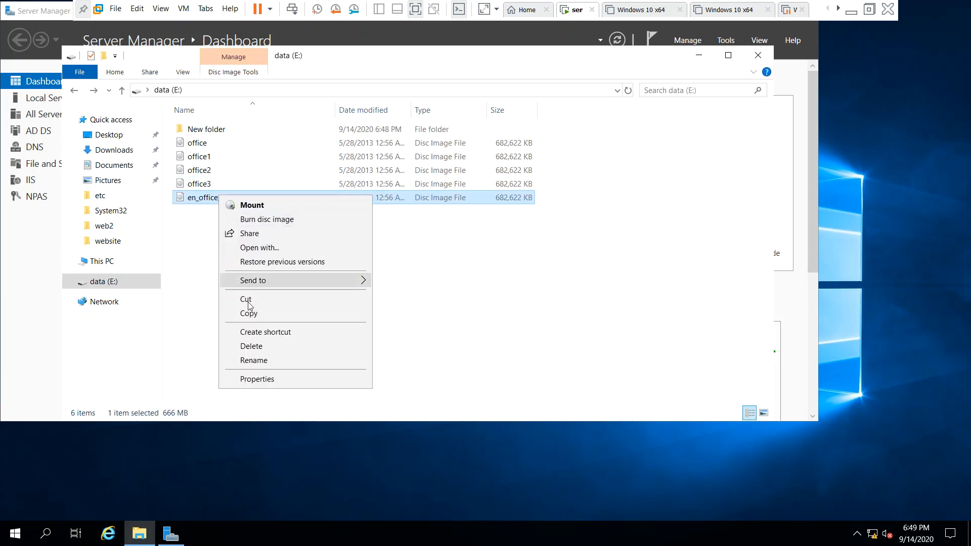
pyautogui.click(258, 359)
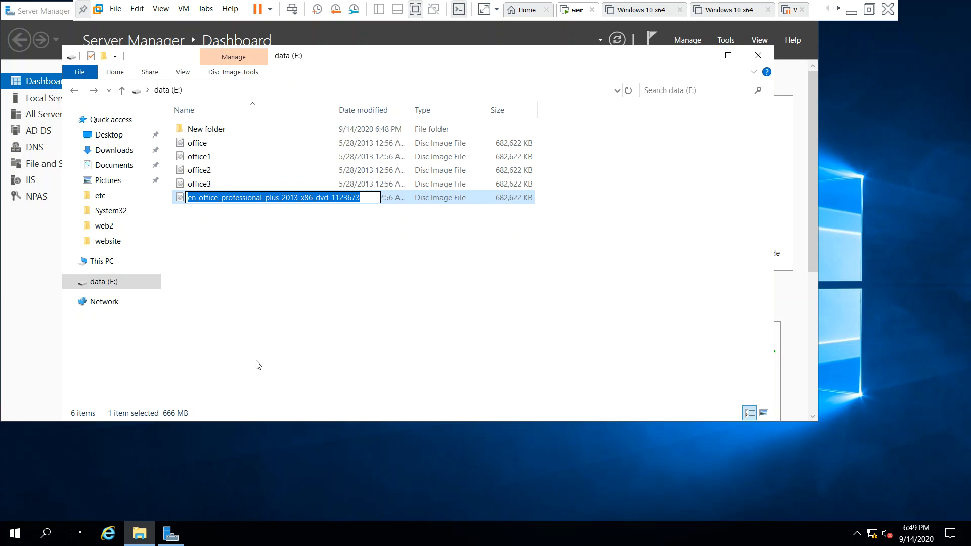
pyautogui.write('office')
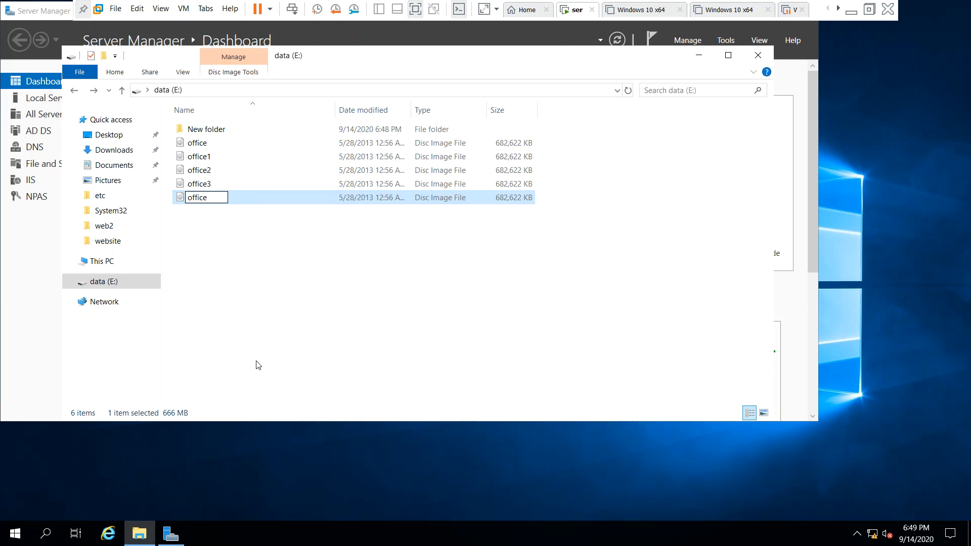
pyautogui.write('5')
pyautogui.press('Return')
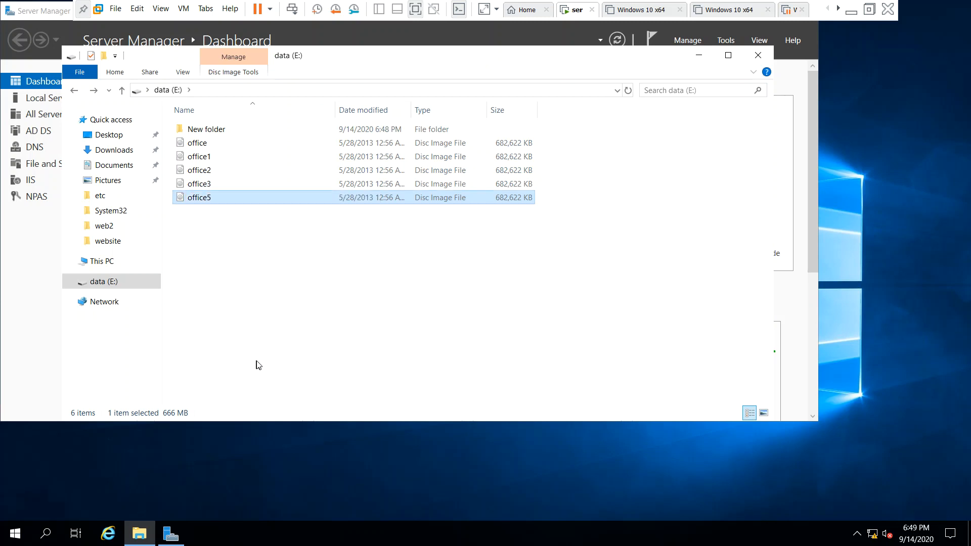
# Step: Paste the Office 2013 disc image into data (E:) once more and rename the copy as office6
pyautogui.click(248, 297)
pyautogui.rightClick(202, 228)
pyautogui.click(265, 317)
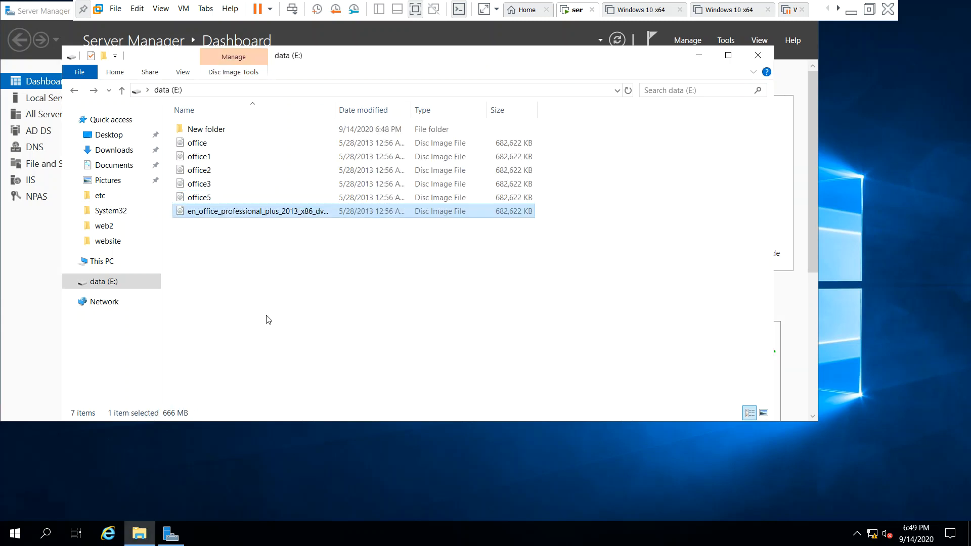
pyautogui.rightClick(220, 214)
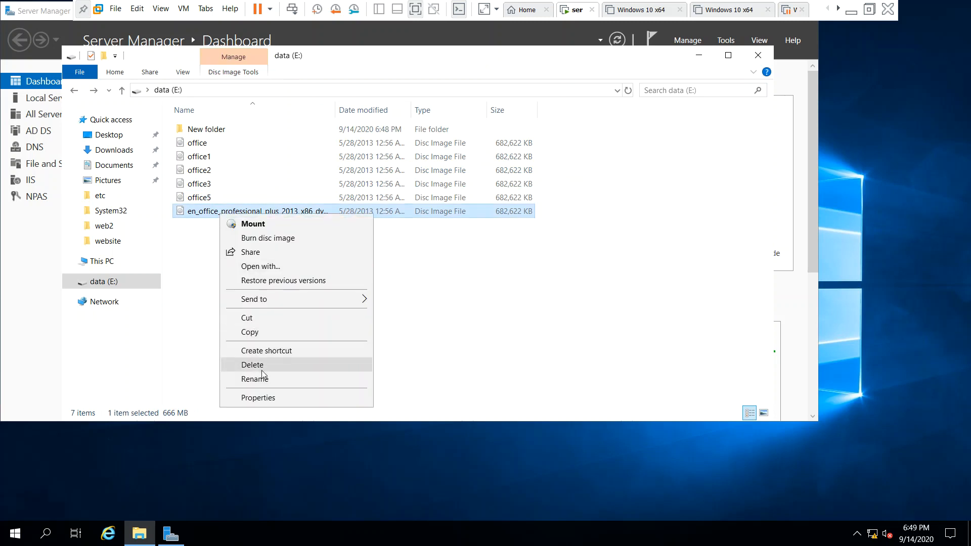
pyautogui.click(287, 379)
pyautogui.write('o')
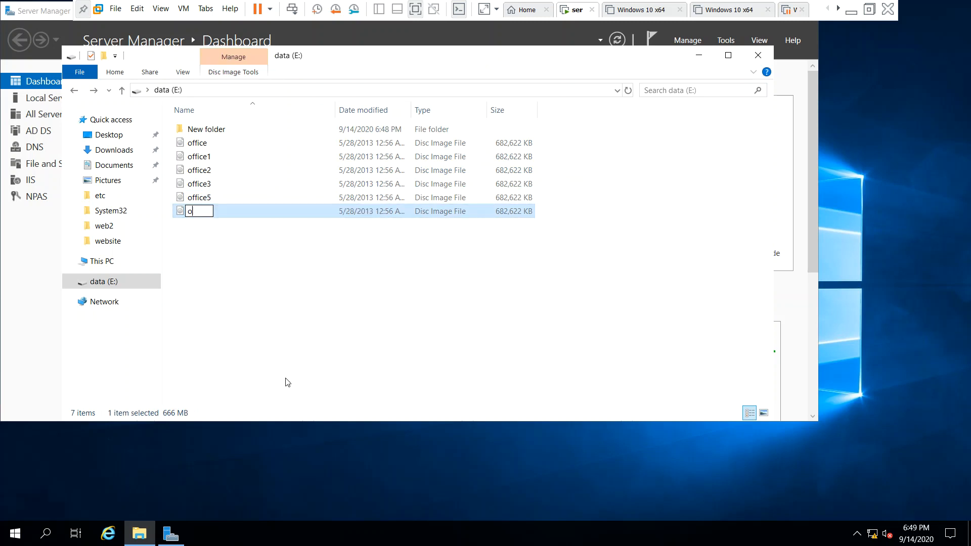
pyautogui.write('ffice6')
pyautogui.press('Return')
pyautogui.click(268, 357)
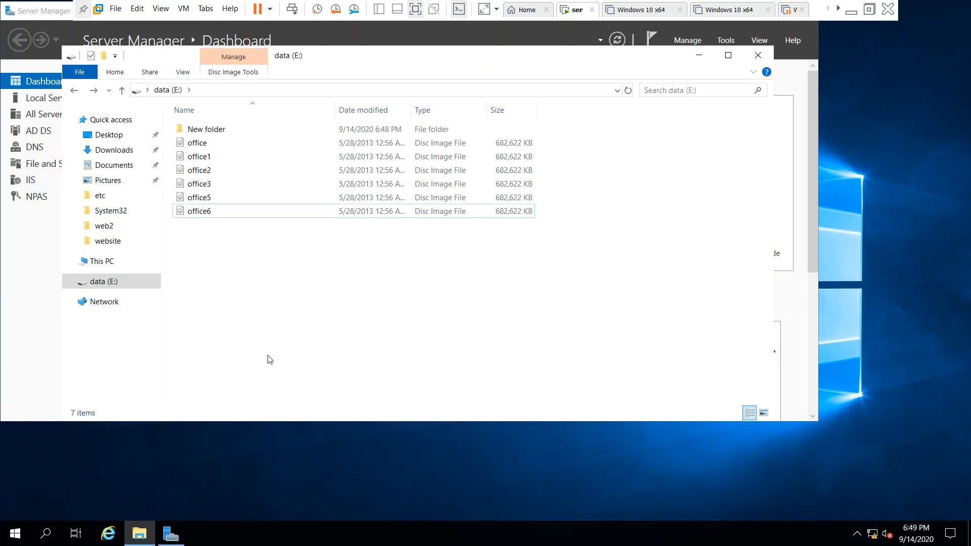
# Step: Check the free space on data (E:) in This PC, then duplicate the images office through office6 within the drive's root
pyautogui.click(110, 264)
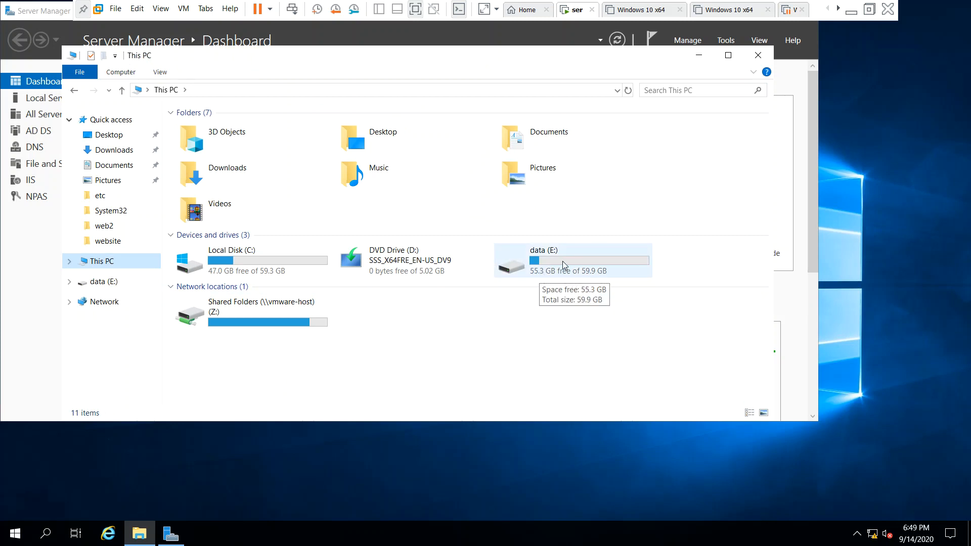
pyautogui.doubleClick(562, 261)
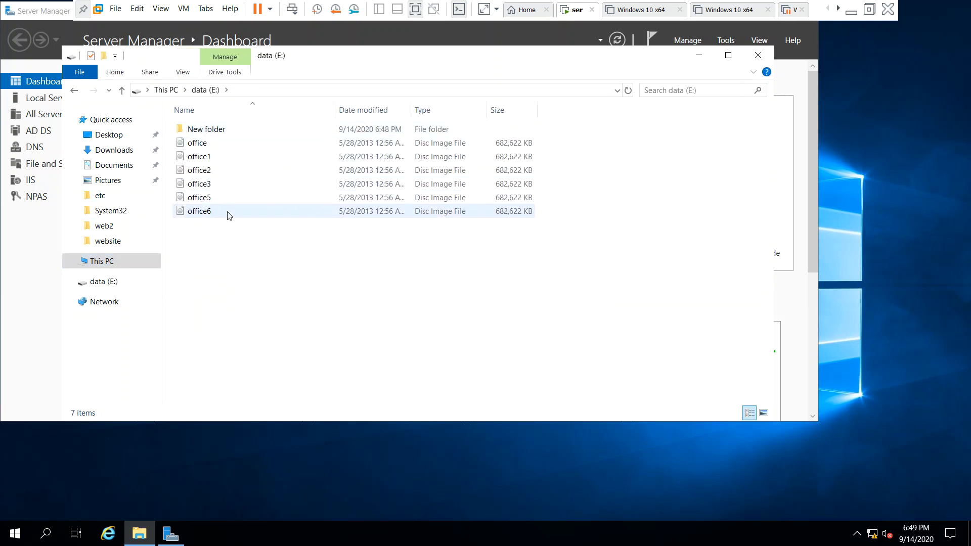
pyautogui.moveTo(197, 245); pyautogui.dragTo(210, 147)
pyautogui.rightClick(209, 151)
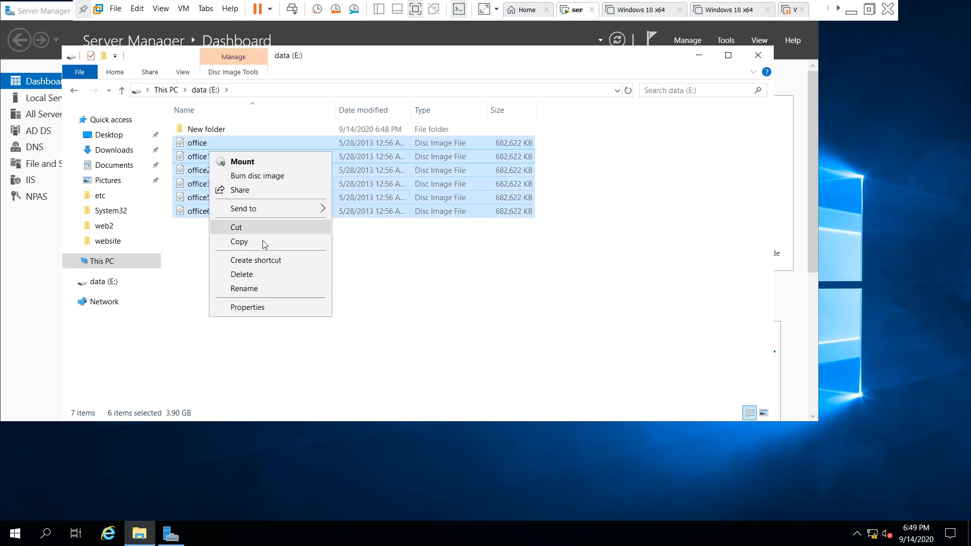
pyautogui.click(261, 243)
pyautogui.rightClick(245, 252)
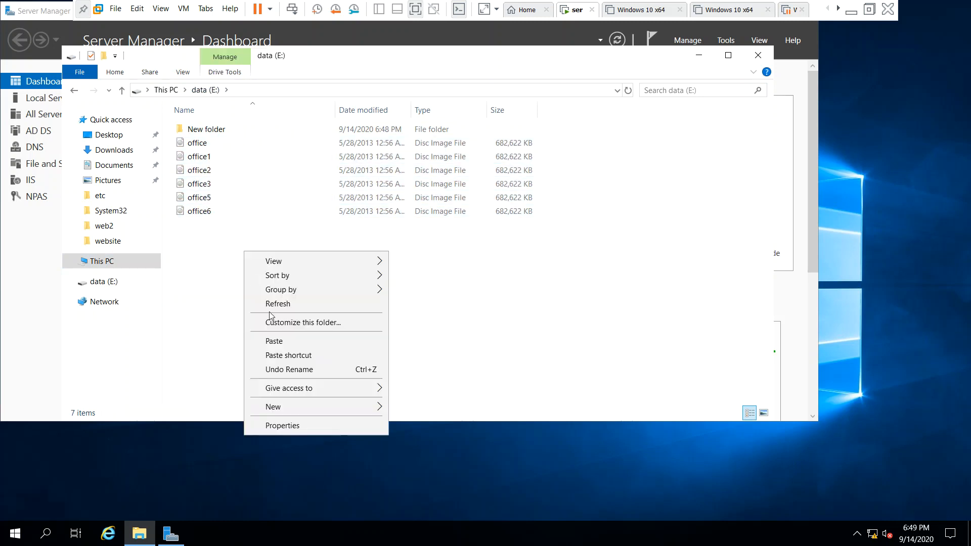
pyautogui.click(282, 342)
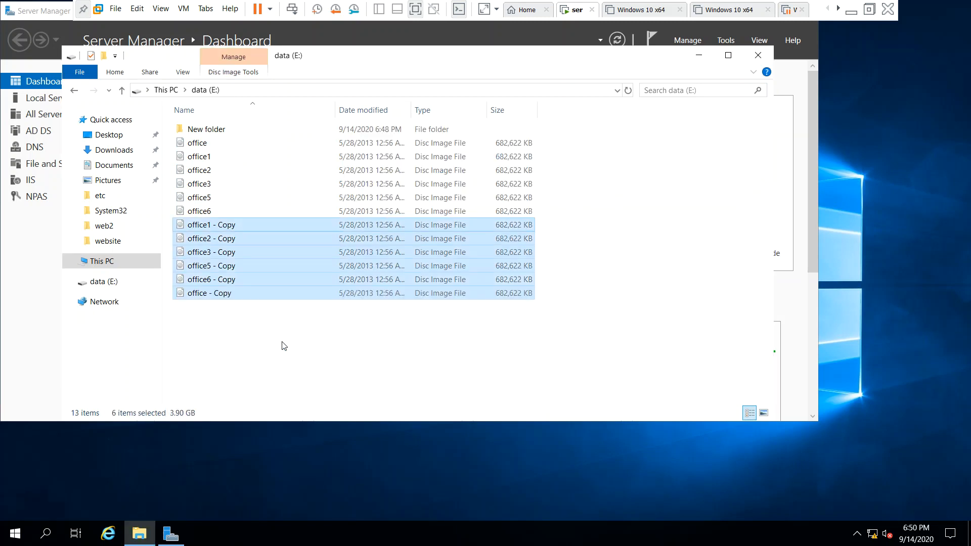
# Step: Duplicate the six "- Copy" office disc images within the root of data (E:)
pyautogui.click(283, 344)
pyautogui.moveTo(199, 325); pyautogui.dragTo(223, 227)
pyautogui.rightClick(223, 228)
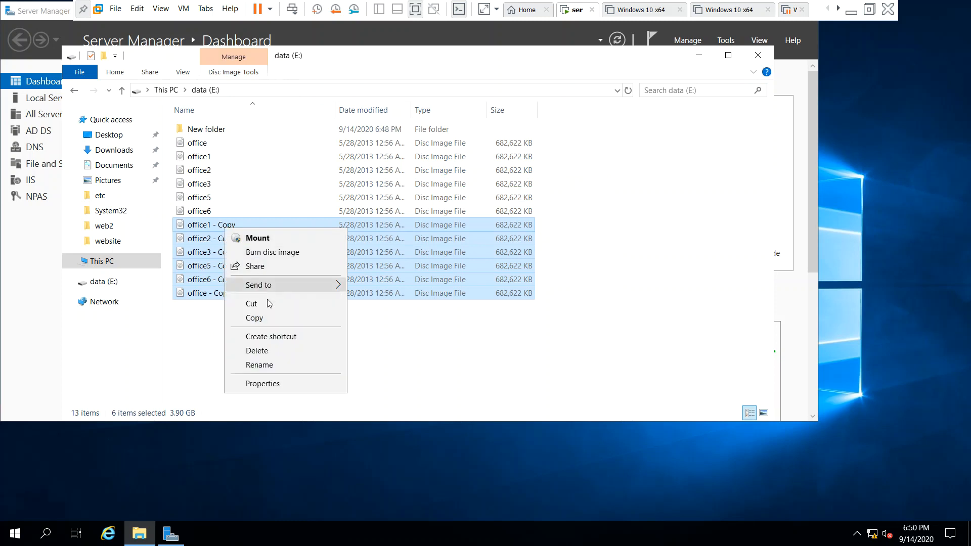
pyautogui.click(268, 319)
pyautogui.click(248, 338)
pyautogui.rightClick(248, 339)
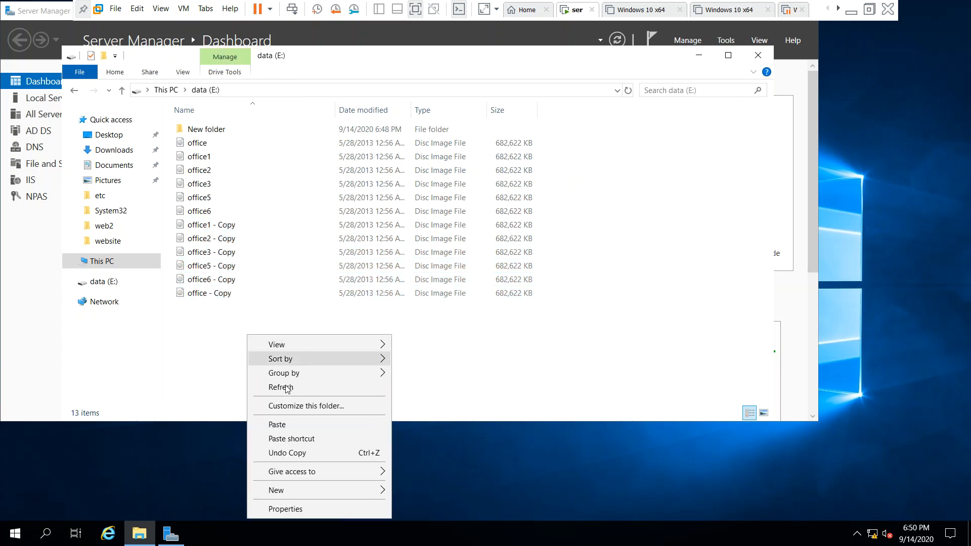
pyautogui.click(296, 421)
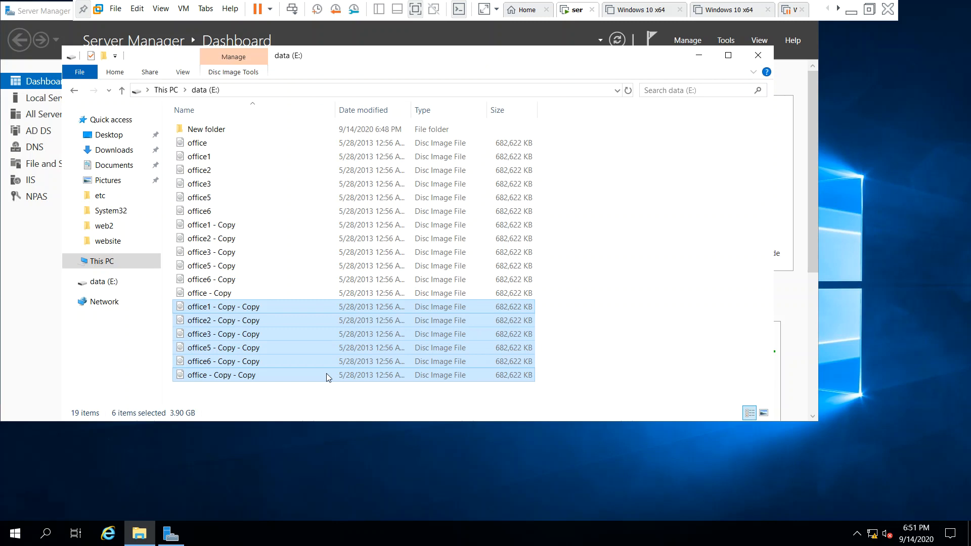
# Step: Return to This PC and examine the used space, free space and capacity in the properties of data (E:)
pyautogui.click(604, 269)
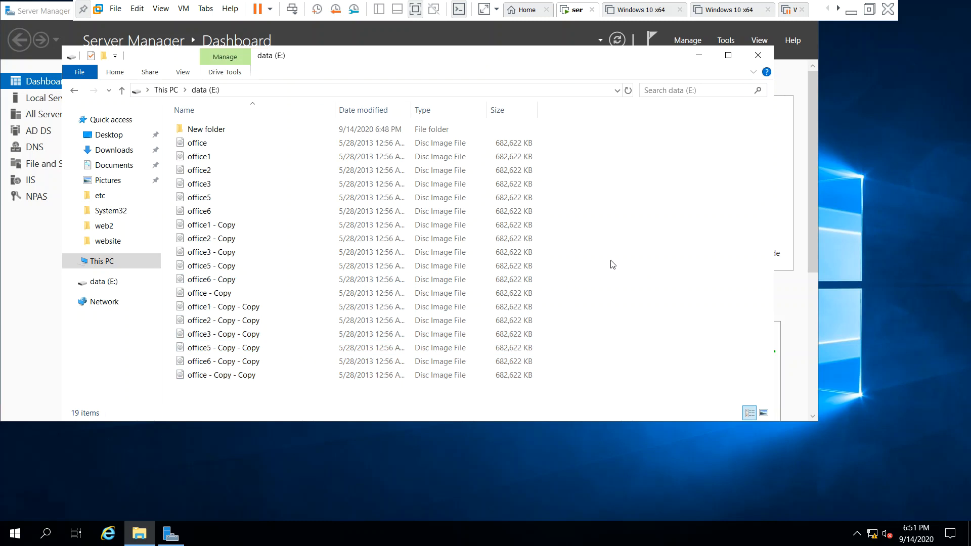
pyautogui.click(74, 91)
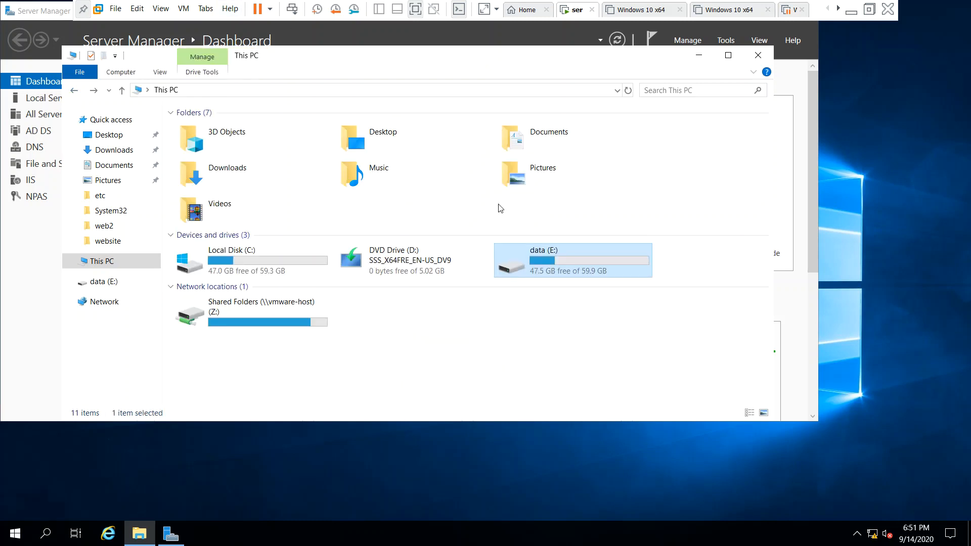
pyautogui.click(514, 342)
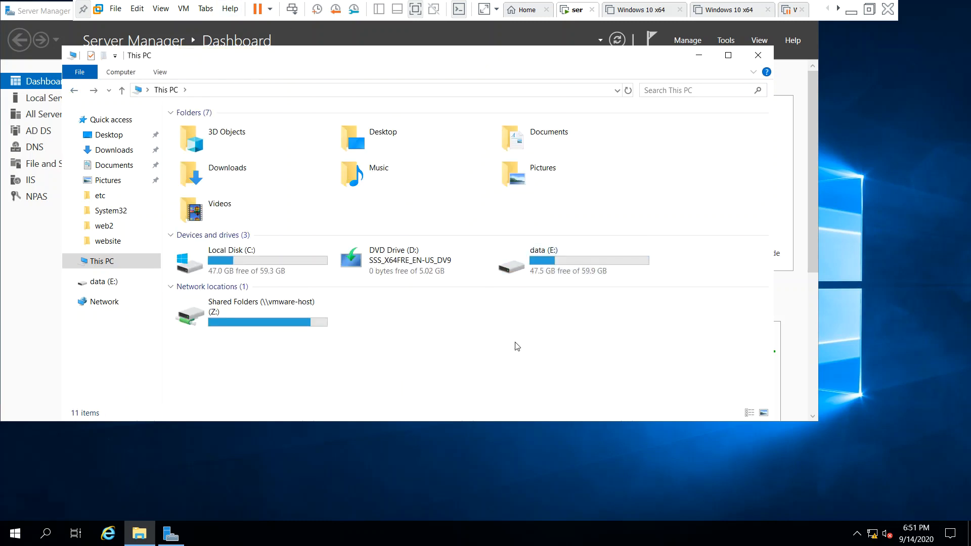
pyautogui.click(551, 271)
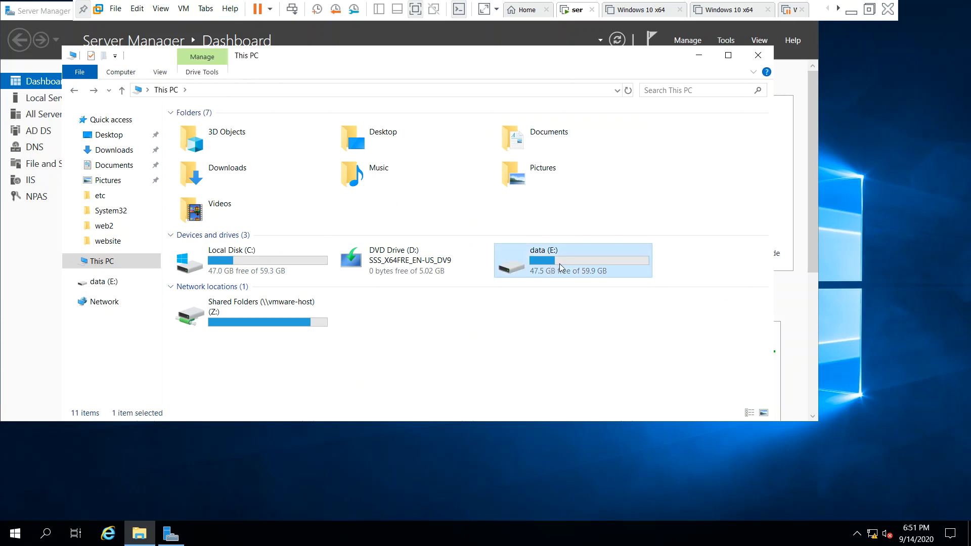
pyautogui.rightClick(560, 265)
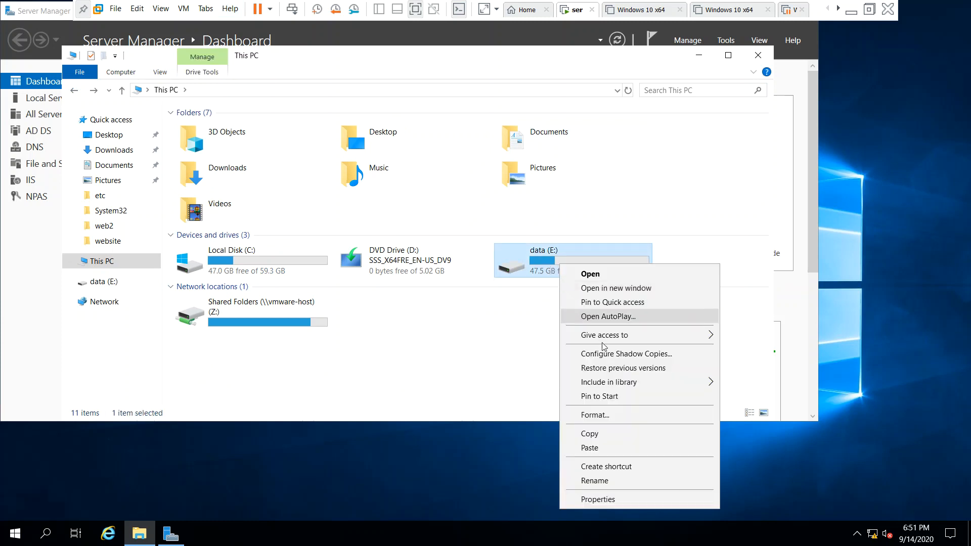
pyautogui.click(619, 499)
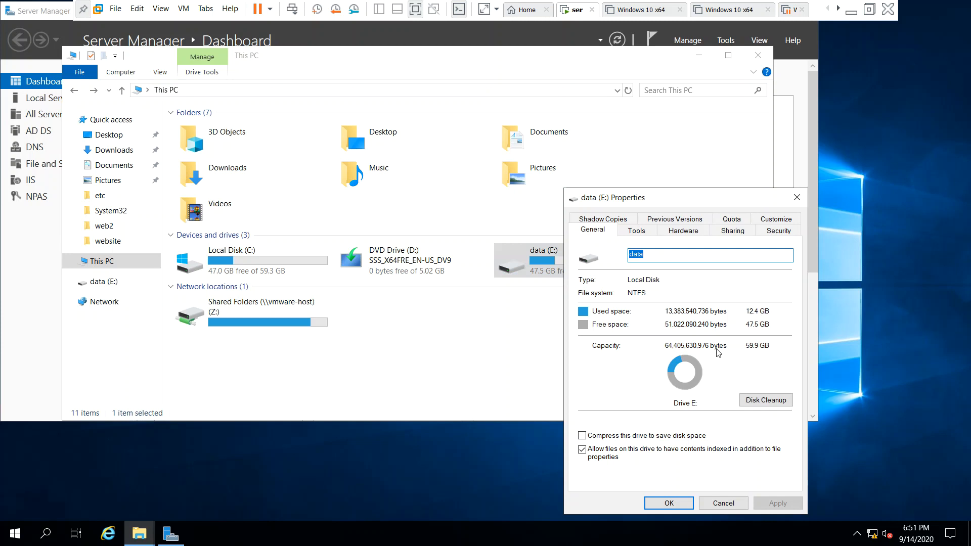
pyautogui.click(679, 508)
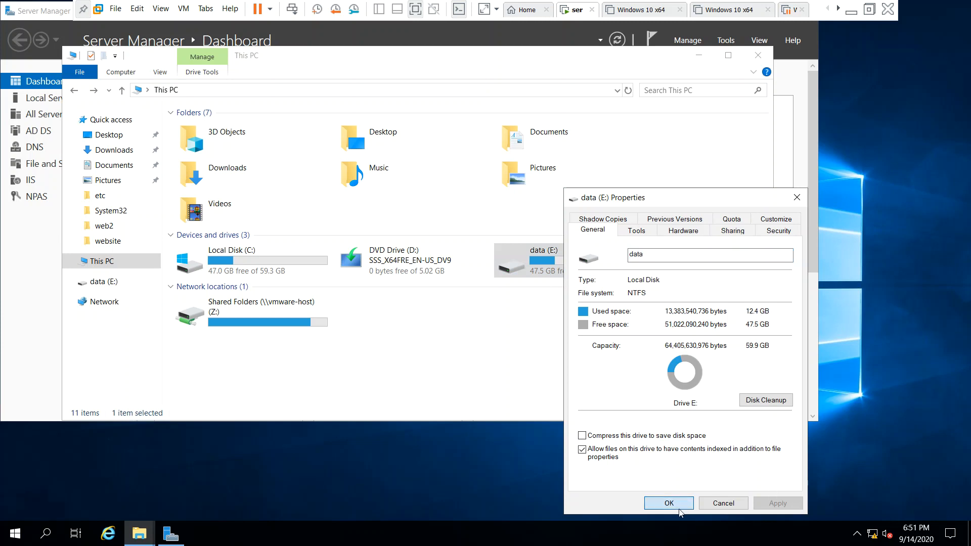
pyautogui.click(533, 381)
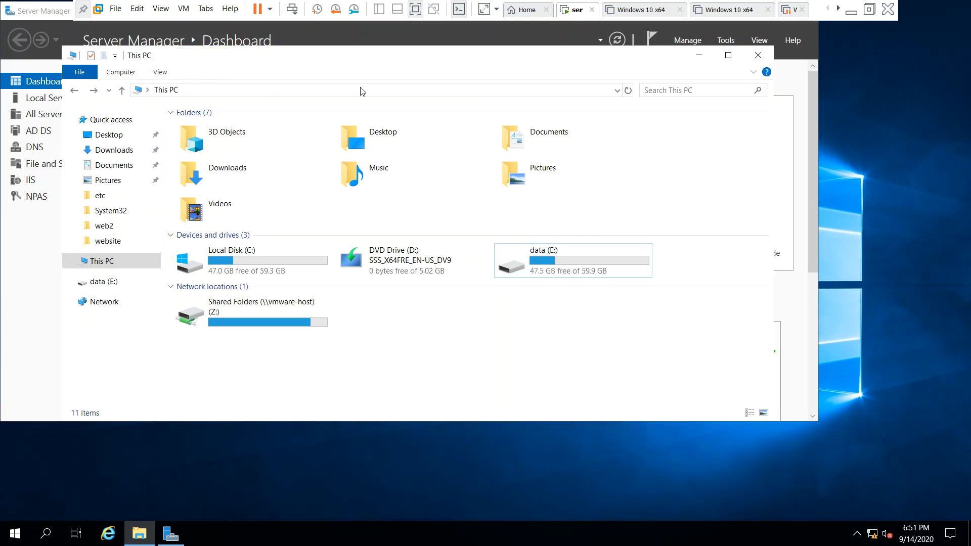
# Step: Close File Explorer and begin adding roles with a role-based or feature-based installation on dhcp1.lab.local
pyautogui.click(750, 59)
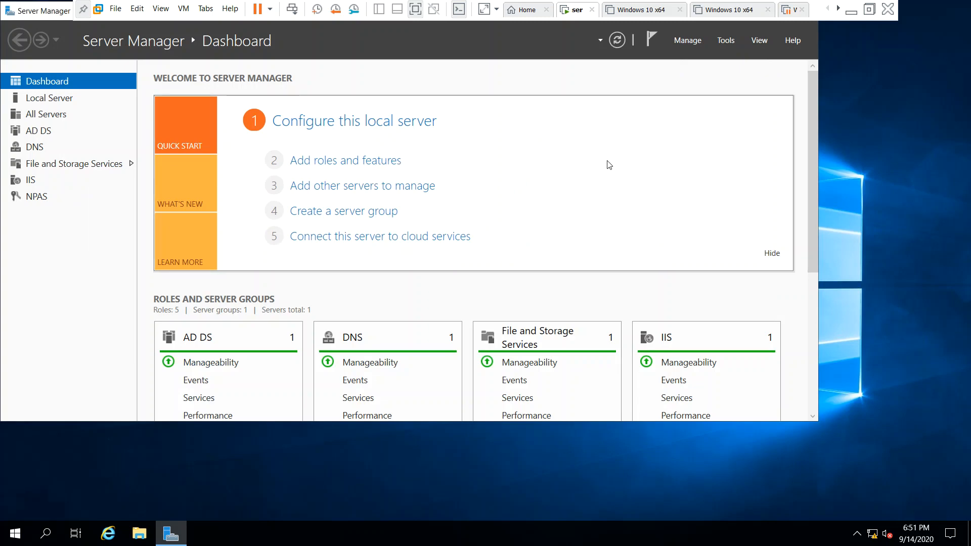
pyautogui.click(341, 158)
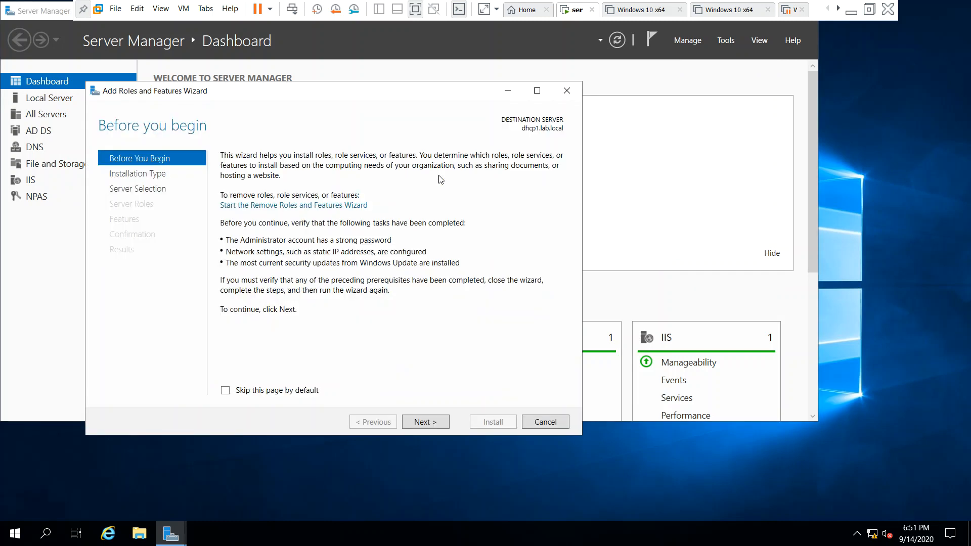
pyautogui.click(441, 421)
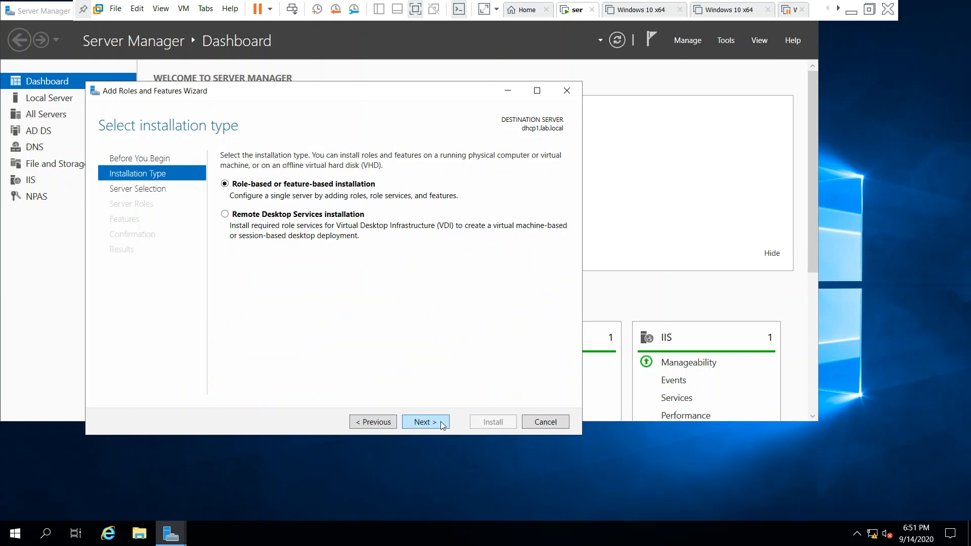
pyautogui.click(441, 422)
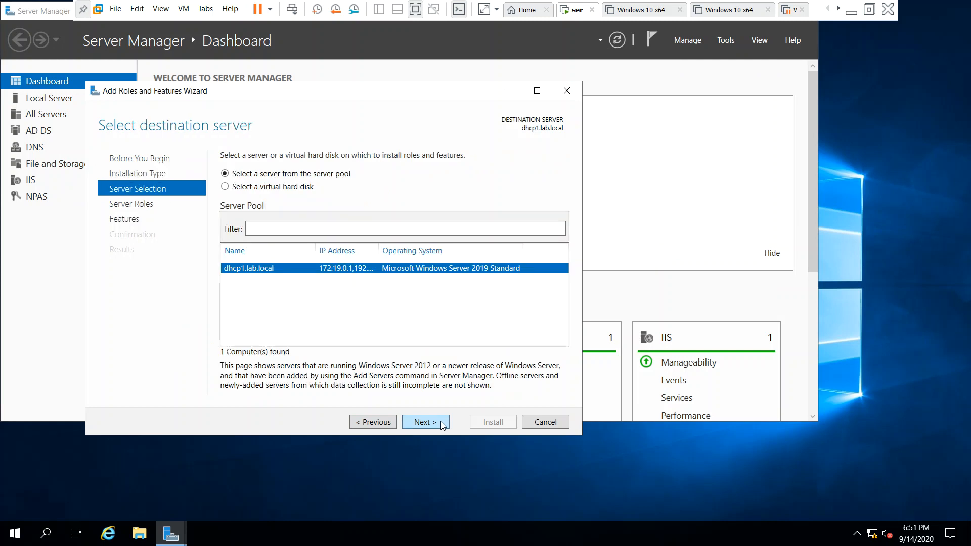
pyautogui.click(441, 422)
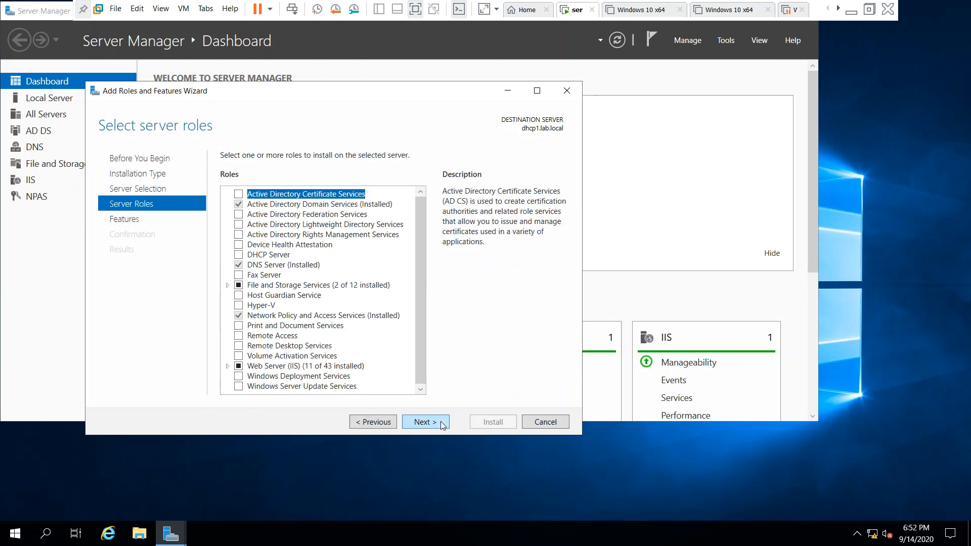
# Step: Install the Data Deduplication role service from File and iSCSI Services without extra features, and close the wizard when installation finishes
pyautogui.doubleClick(309, 286)
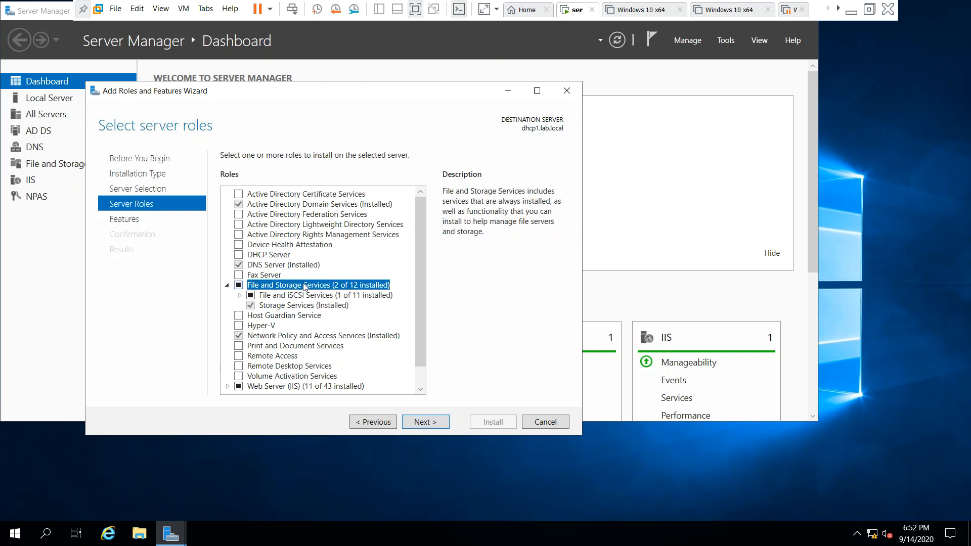
pyautogui.click(239, 296)
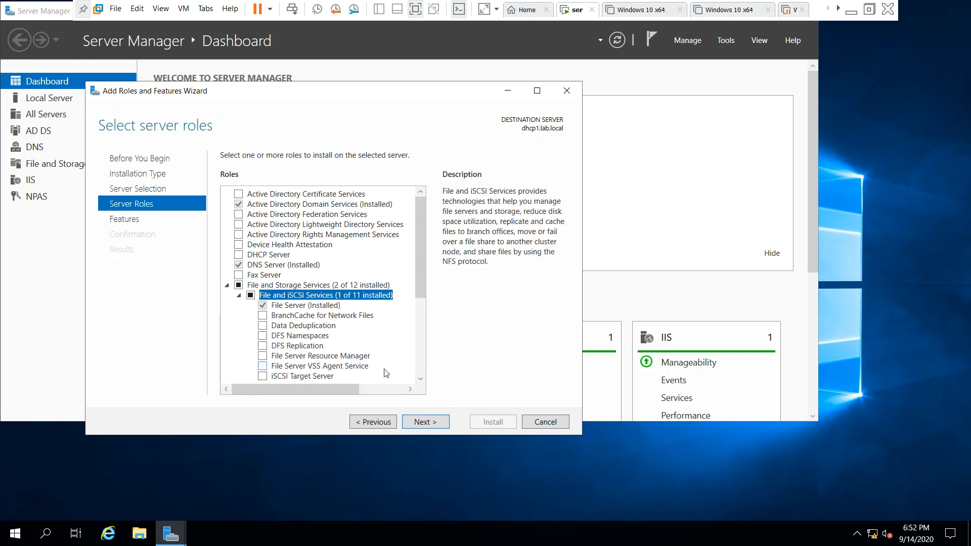
pyautogui.scroll(-3, 417, 283)
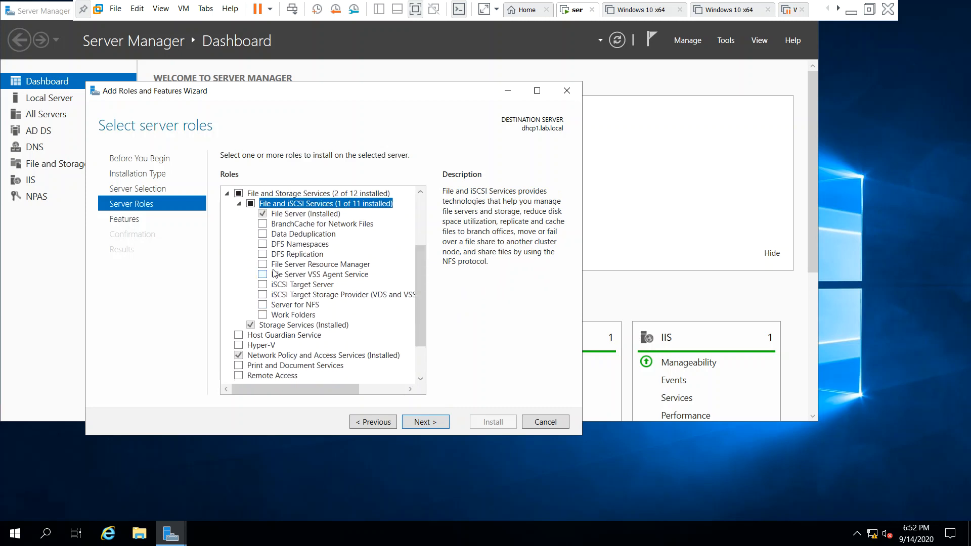
pyautogui.click(276, 235)
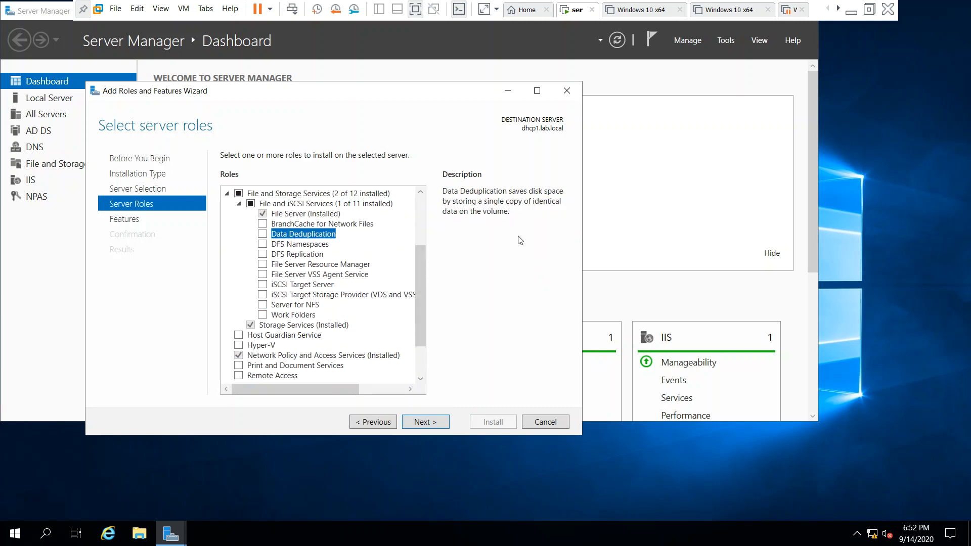
pyautogui.click(263, 234)
pyautogui.click(431, 423)
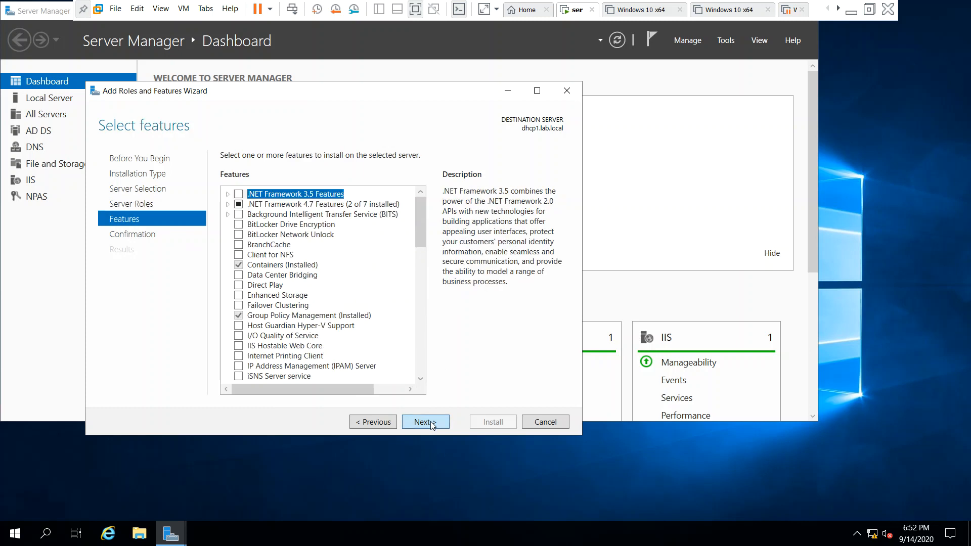
pyautogui.click(431, 422)
pyautogui.click(498, 423)
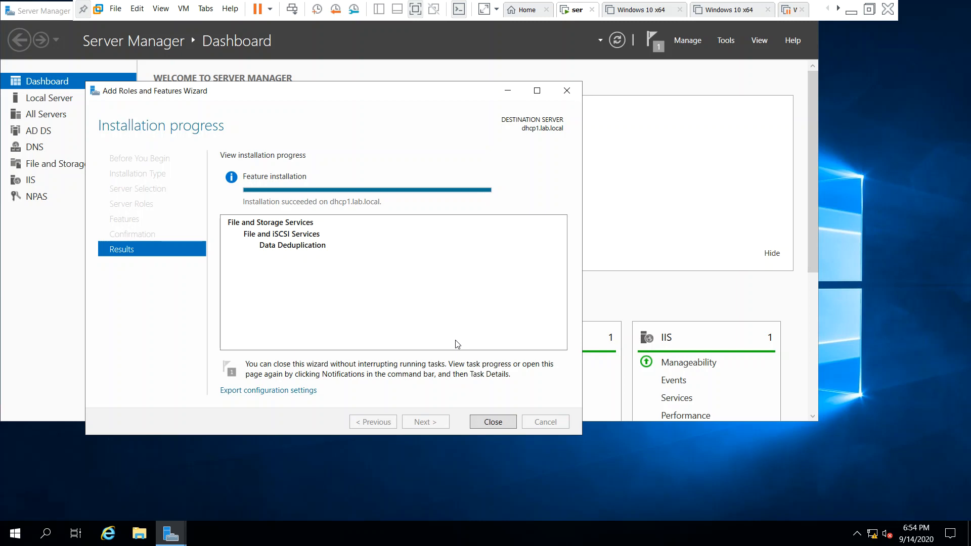
pyautogui.click(495, 422)
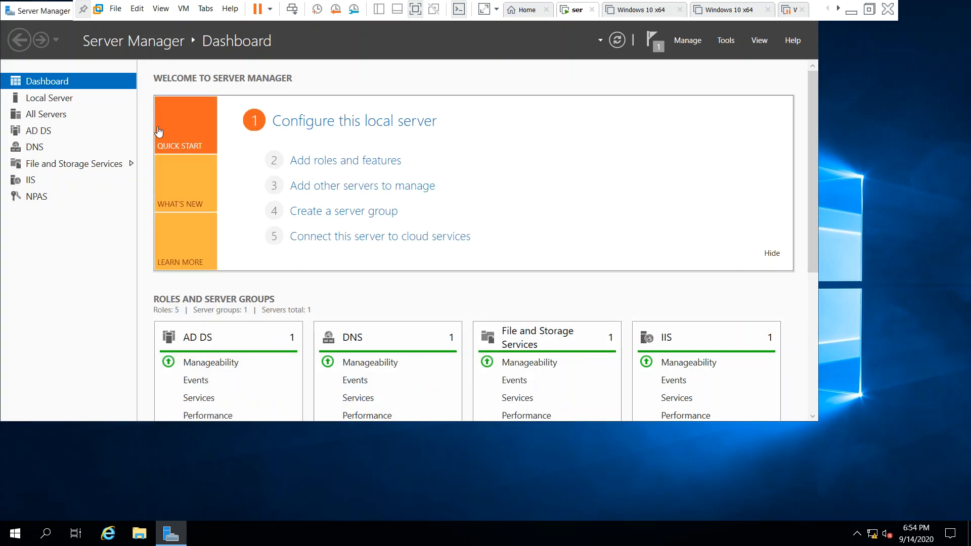
# Step: Open the Disks page of File and Storage Services, enlarge the window, widen the Volume column and select disk 1
pyautogui.click(53, 164)
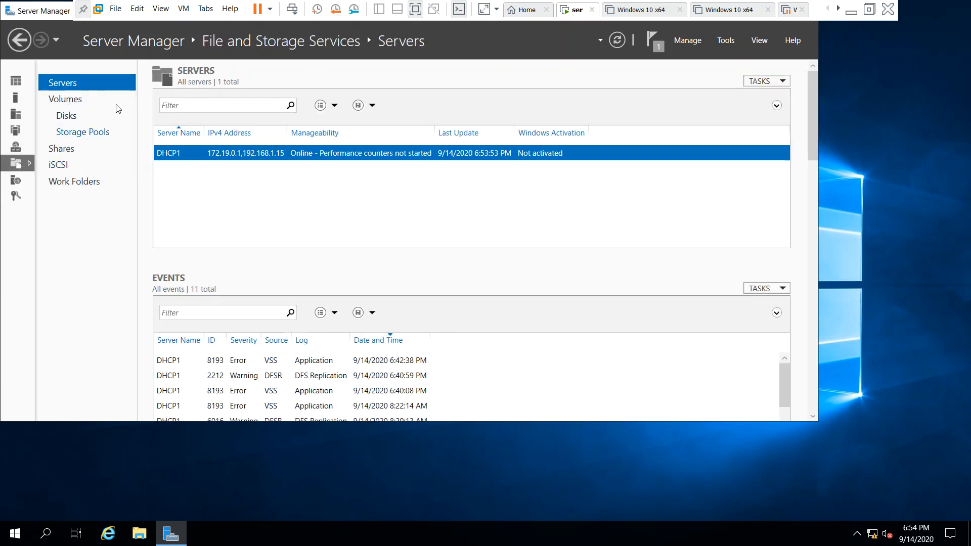
pyautogui.click(72, 121)
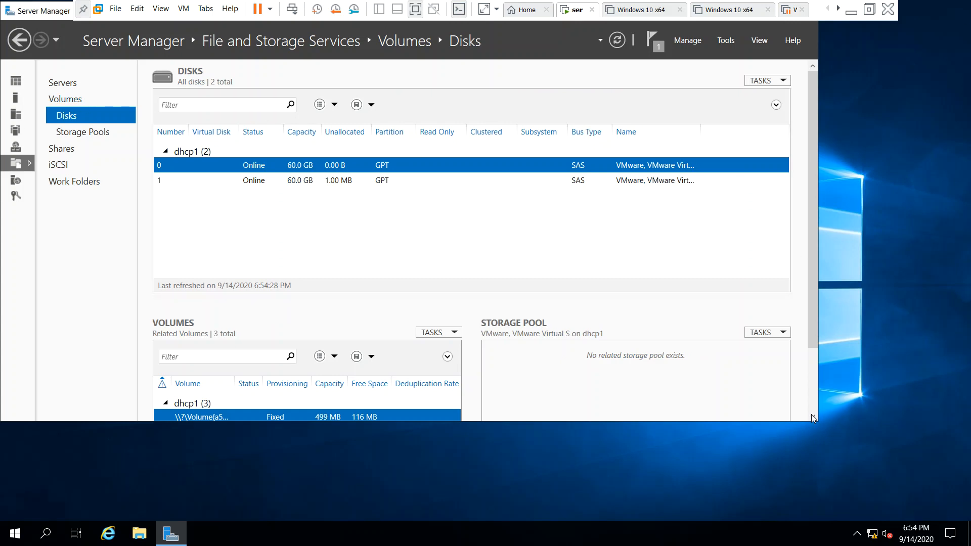
pyautogui.moveTo(818, 417); pyautogui.dragTo(967, 517)
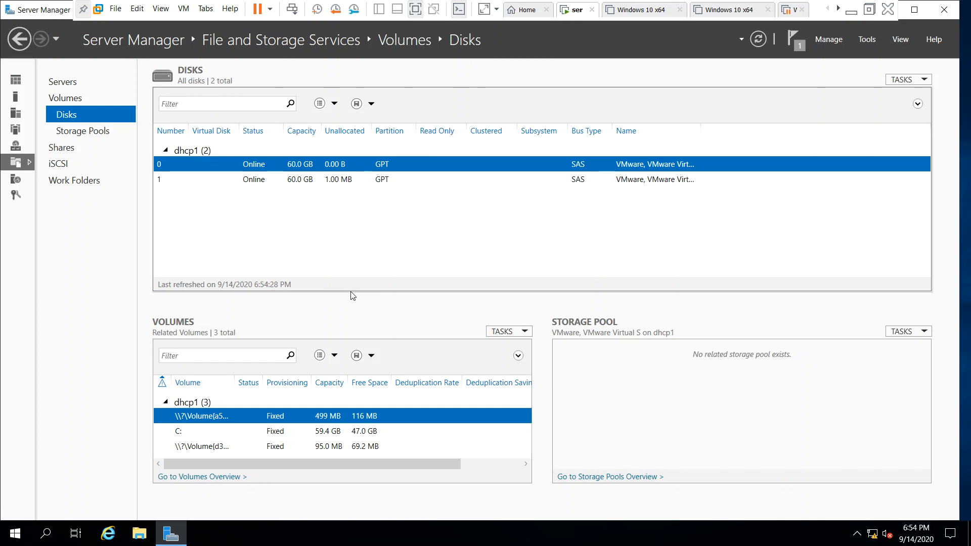
pyautogui.moveTo(350, 293); pyautogui.dragTo(365, 240)
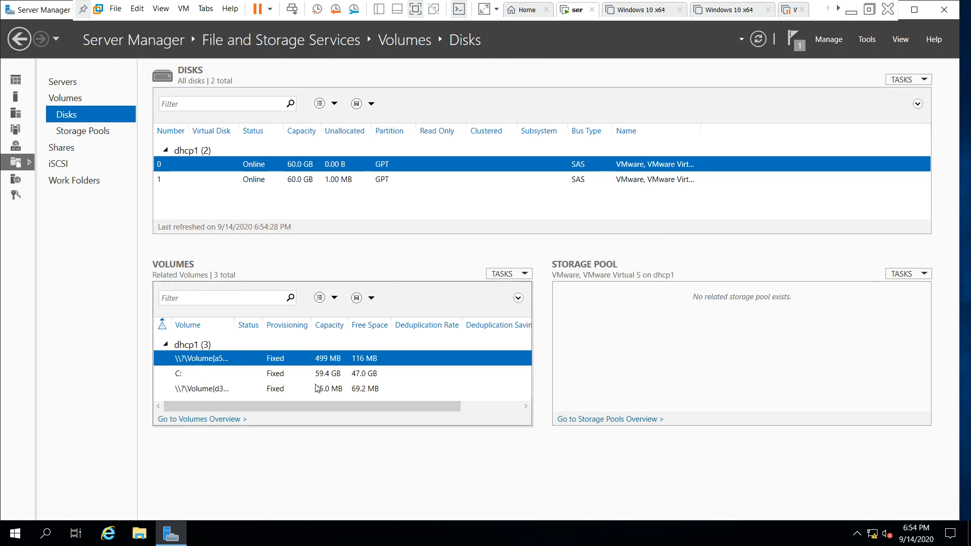
pyautogui.click(229, 388)
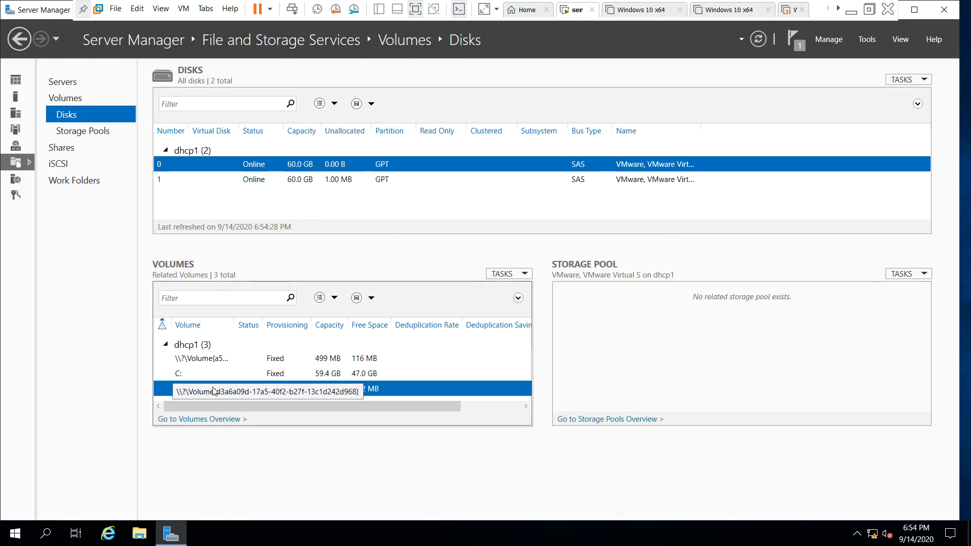
pyautogui.moveTo(235, 323); pyautogui.dragTo(307, 323)
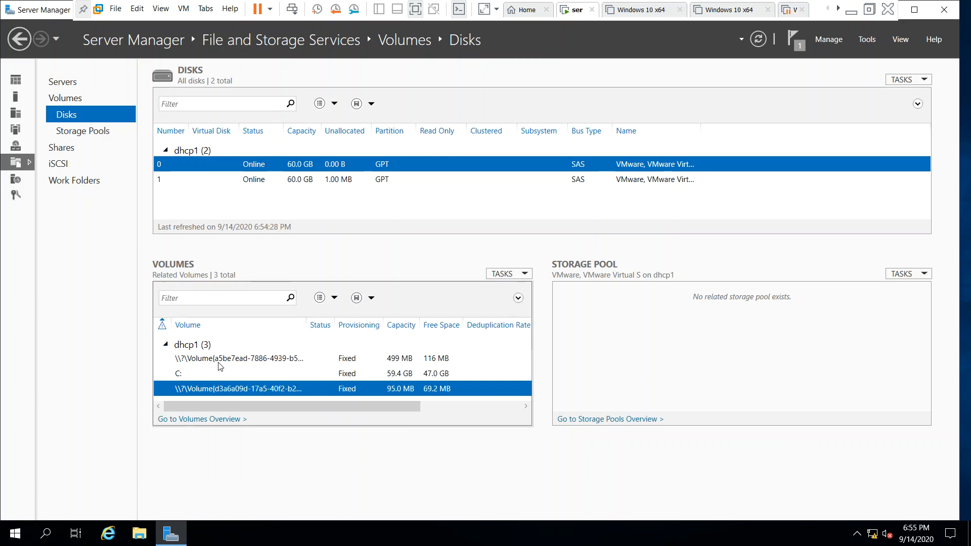
pyautogui.click(339, 180)
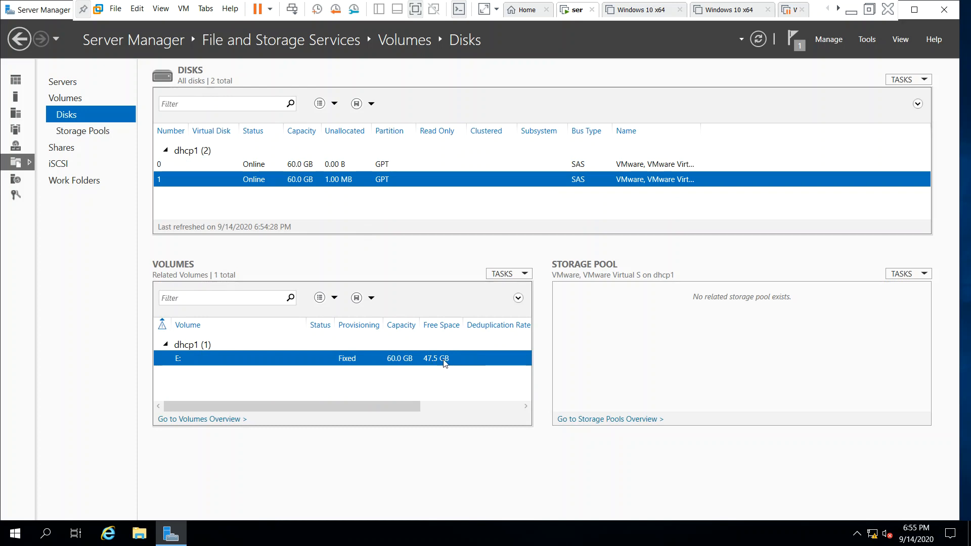
# Step: Configure data deduplication on volume E: as General purpose file server for files older than 0 days
pyautogui.rightClick(228, 361)
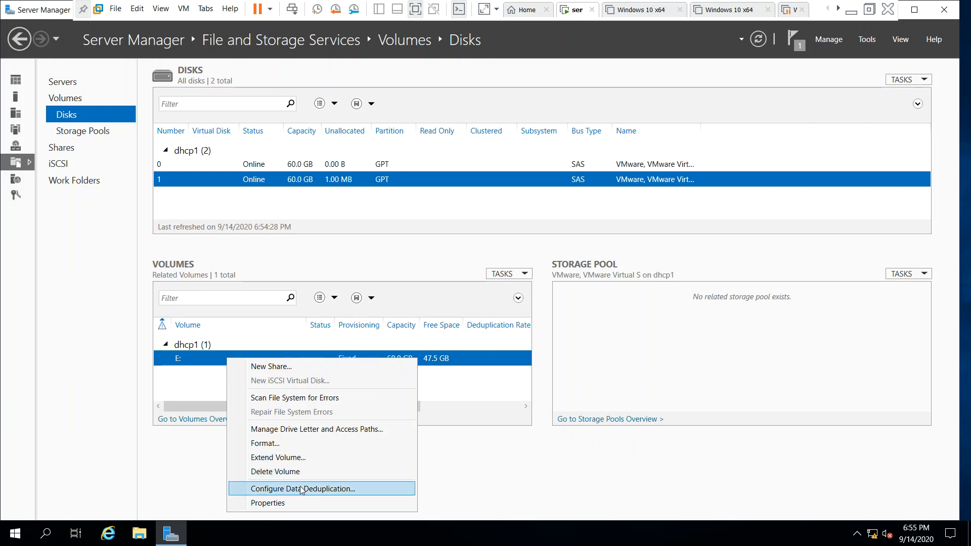
pyautogui.click(349, 493)
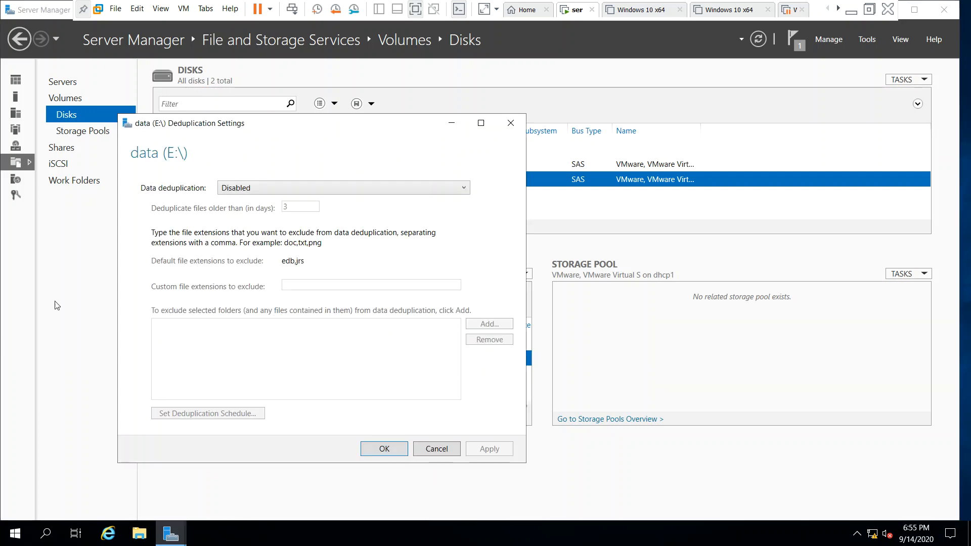
pyautogui.click(265, 192)
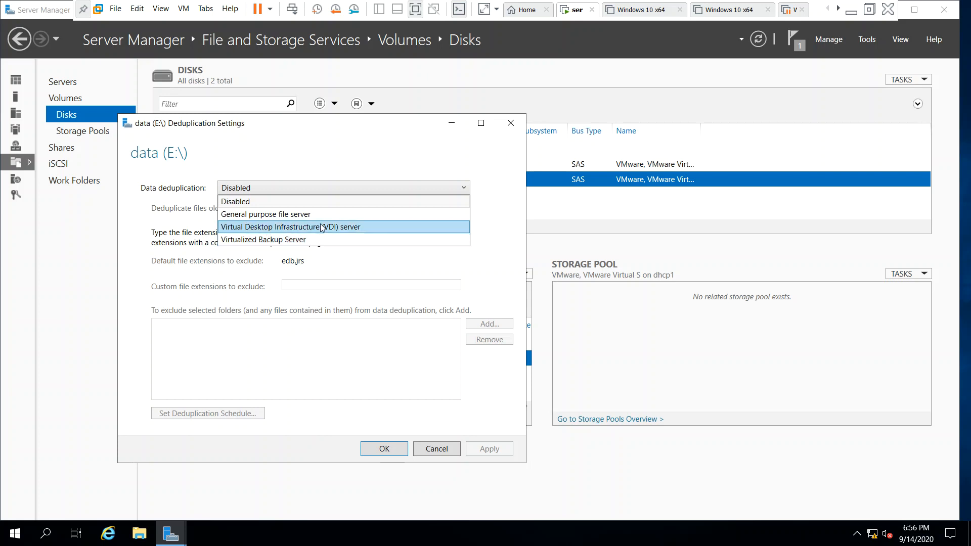
pyautogui.click(264, 214)
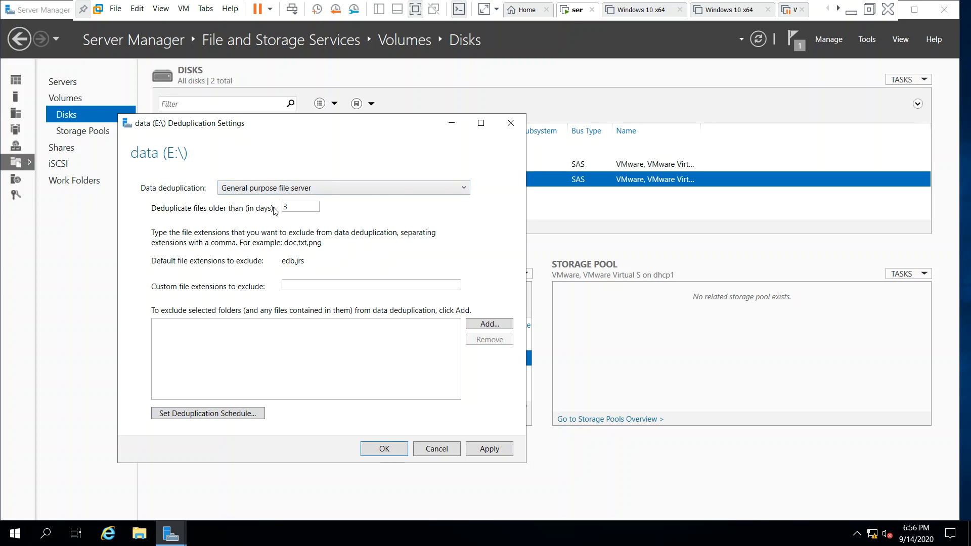
pyautogui.doubleClick(314, 207)
pyautogui.click(308, 206)
pyautogui.write('0')
# Step: Enter edb.log,chk.log as the custom file extensions to exclude from deduplication
pyautogui.click(317, 282)
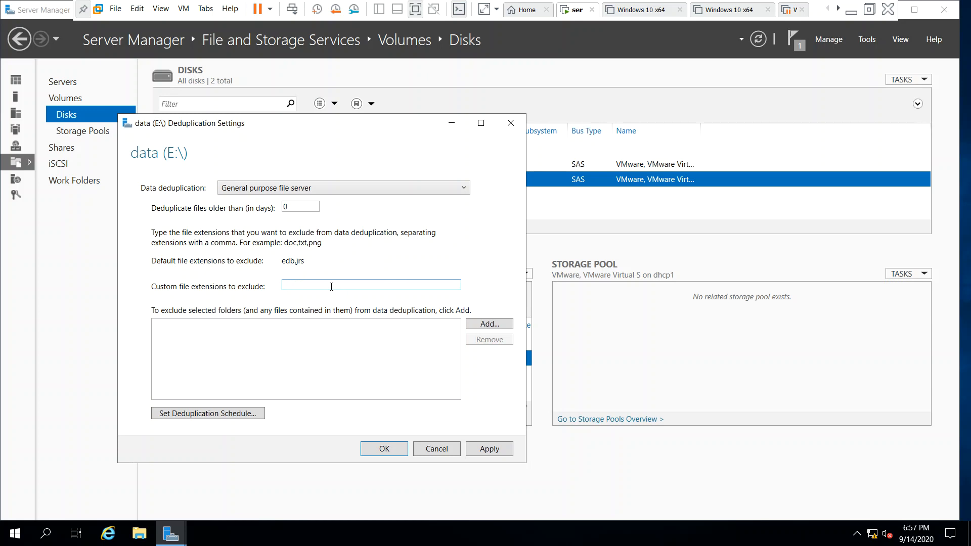
pyautogui.write('edb.og')
pyautogui.press('BackSpace')
pyautogui.press('BackSpace')
pyautogui.write('log,chk.log')
# Step: Exclude the folder E:\new folder from data deduplication
pyautogui.click(492, 326)
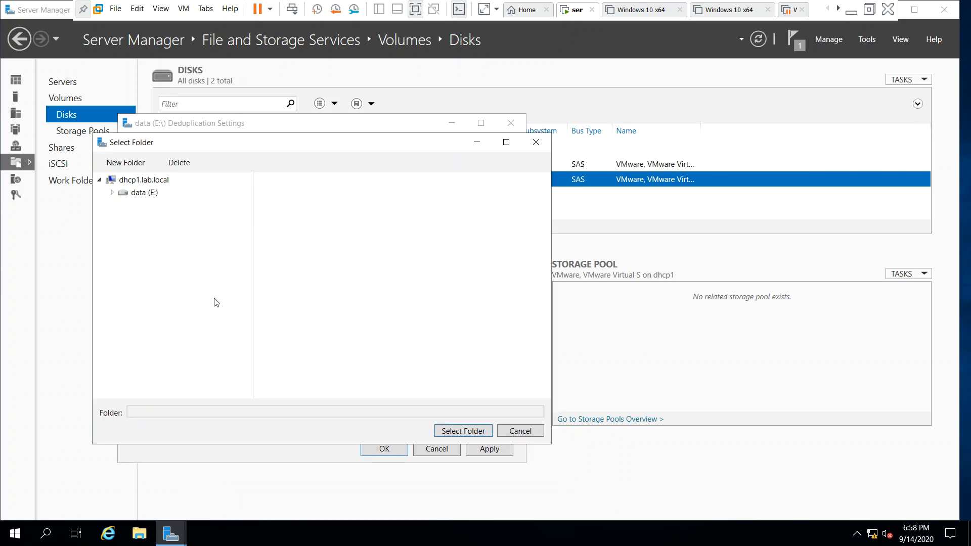
pyautogui.click(112, 192)
pyautogui.click(168, 206)
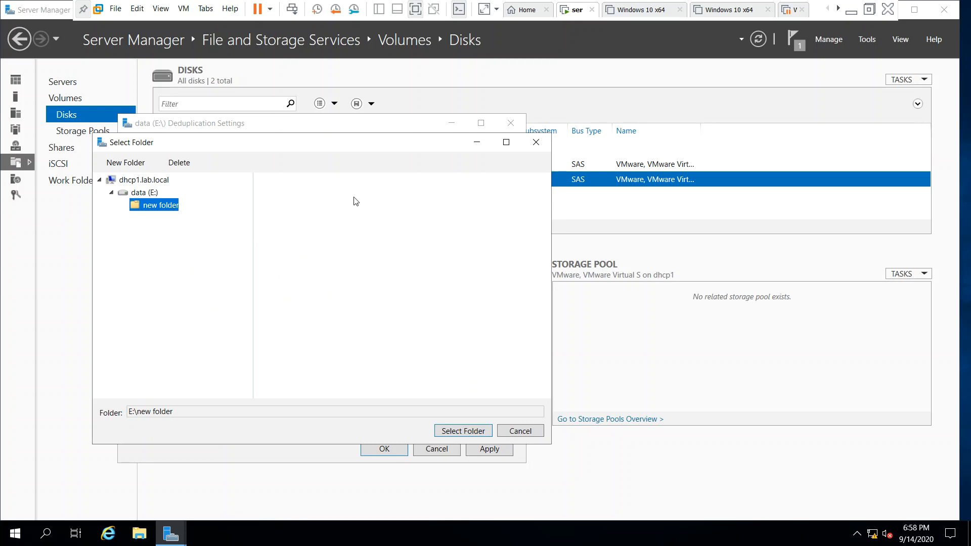
pyautogui.click(463, 431)
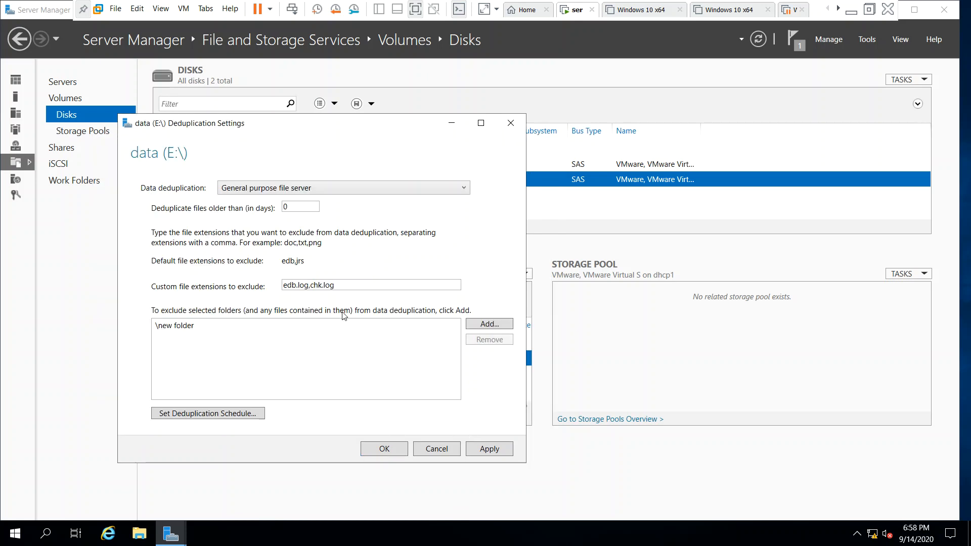
pyautogui.click(246, 328)
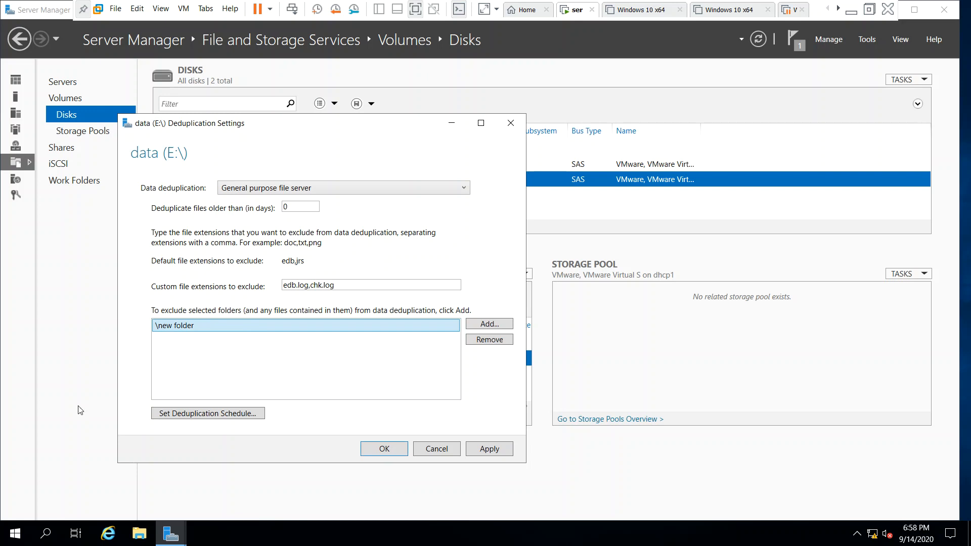
# Step: Open the deduplication schedule and enable throughput optimization, keeping the 1:45 AM start time and 6-hour duration
pyautogui.click(230, 415)
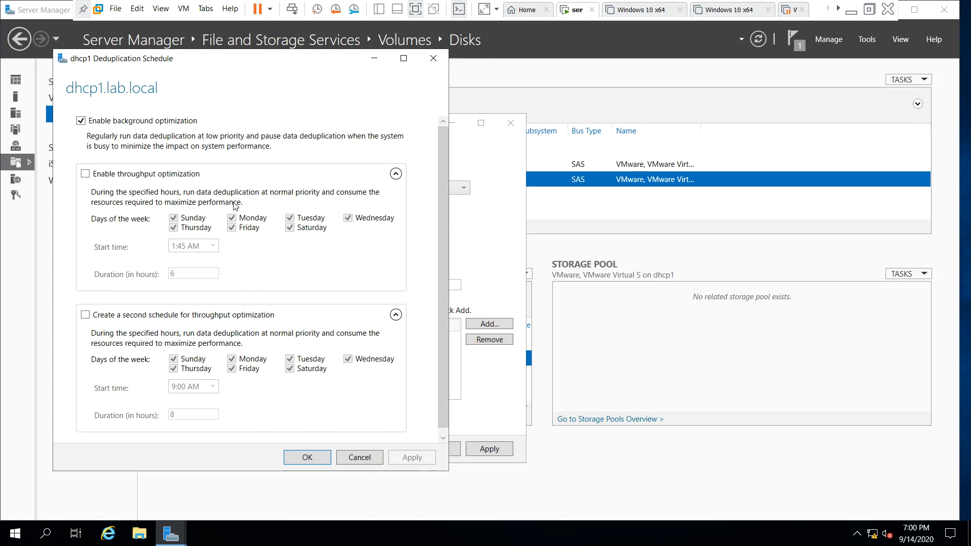
pyautogui.click(140, 175)
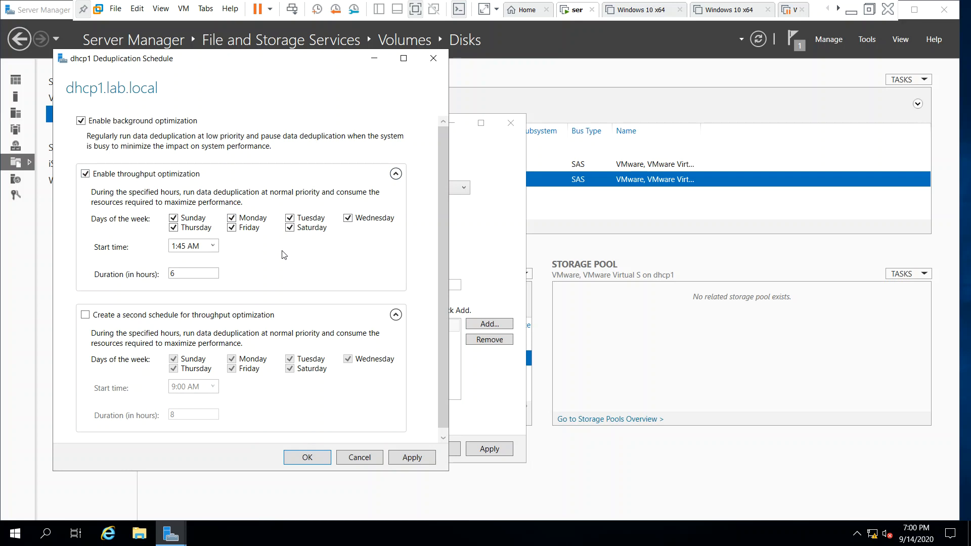
pyautogui.doubleClick(180, 273)
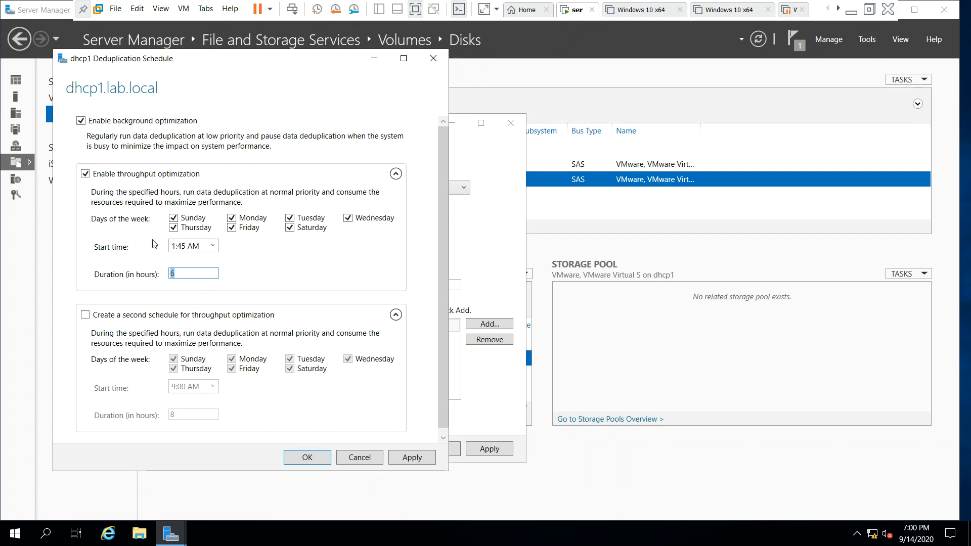
pyautogui.click(178, 273)
pyautogui.moveTo(178, 273); pyautogui.dragTo(166, 276)
# Step: Create a second throughput optimization schedule starting at 8:00 PM with a duration of 8 hours
pyautogui.click(132, 316)
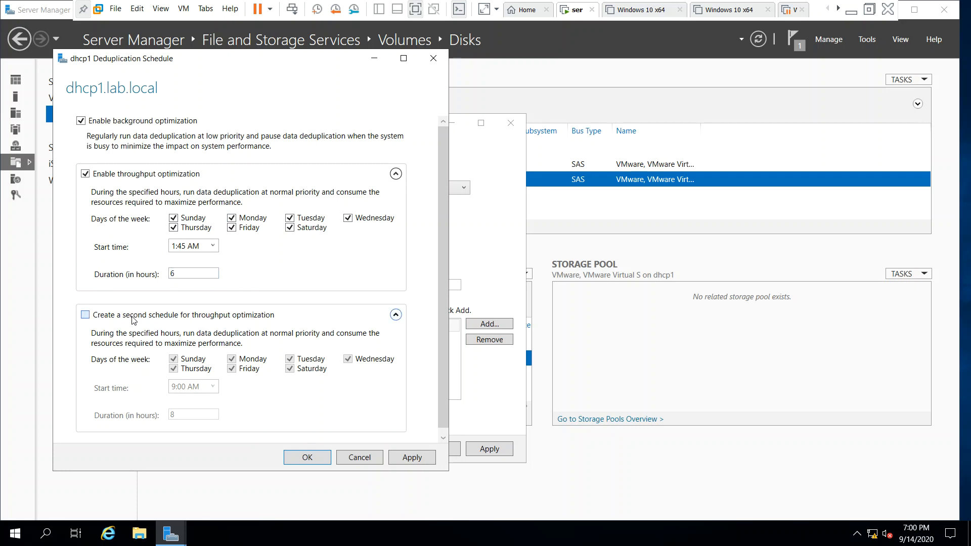
pyautogui.doubleClick(188, 416)
pyautogui.click(187, 416)
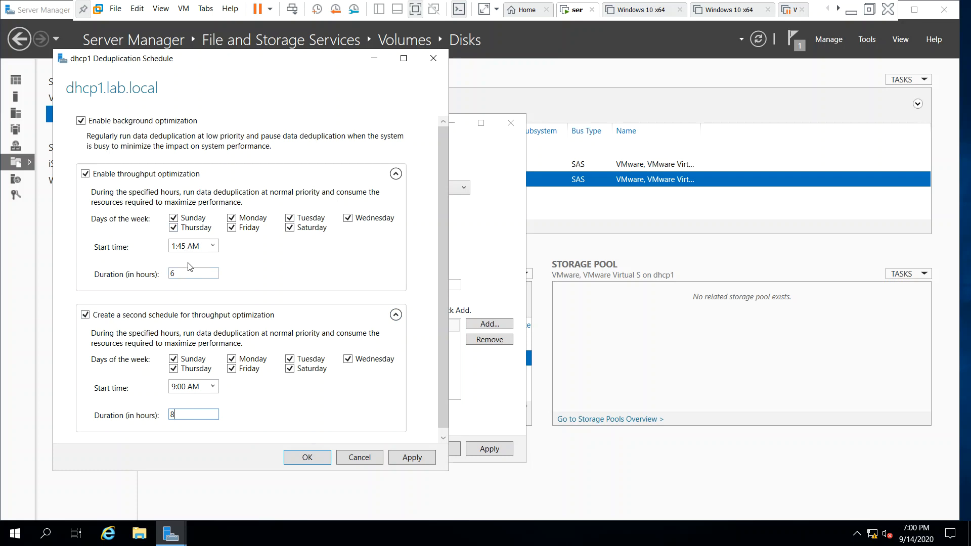
pyautogui.doubleClick(196, 275)
pyautogui.click(213, 387)
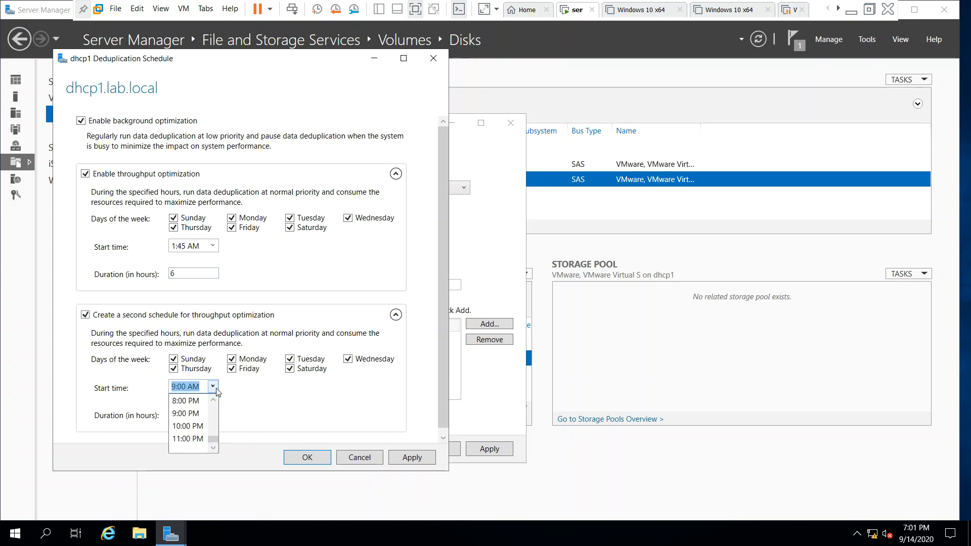
pyautogui.click(191, 401)
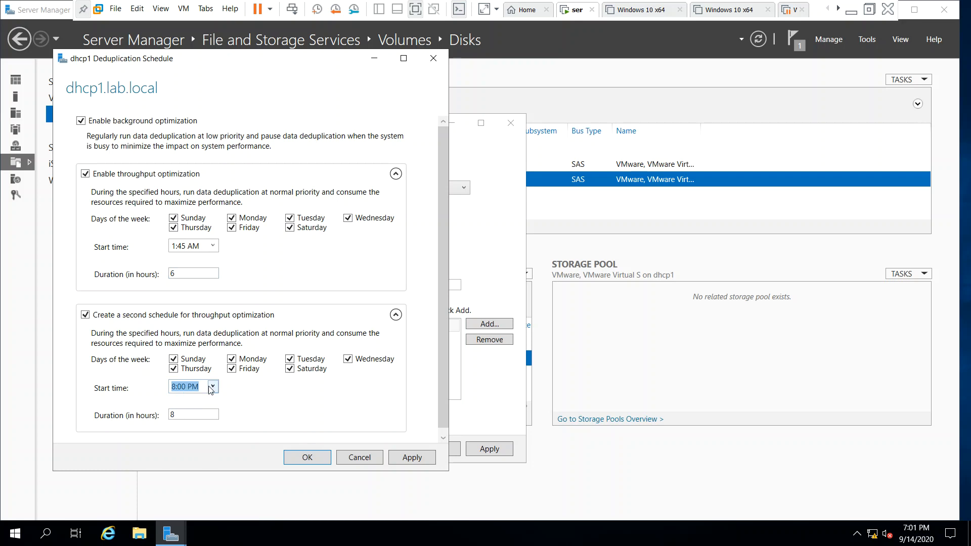
# Step: Apply the two-part deduplication schedule, and save the deduplication settings for the data (E:) volume
pyautogui.doubleClick(192, 415)
pyautogui.click(191, 417)
pyautogui.click(411, 457)
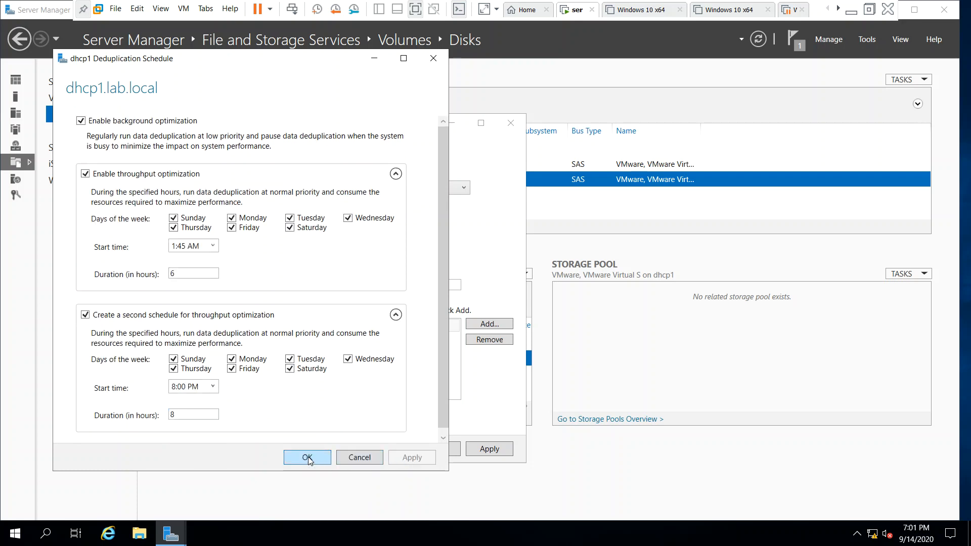
pyautogui.click(317, 461)
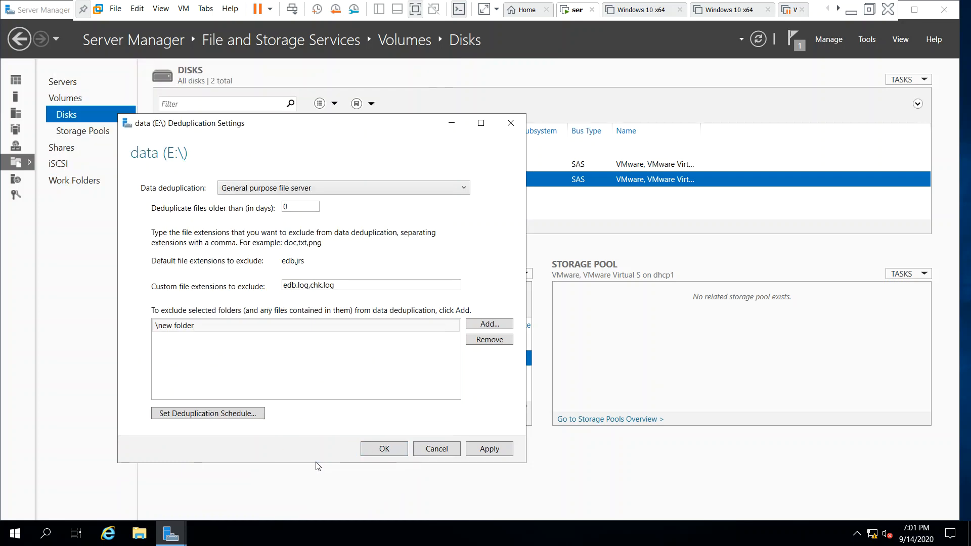
pyautogui.click(488, 448)
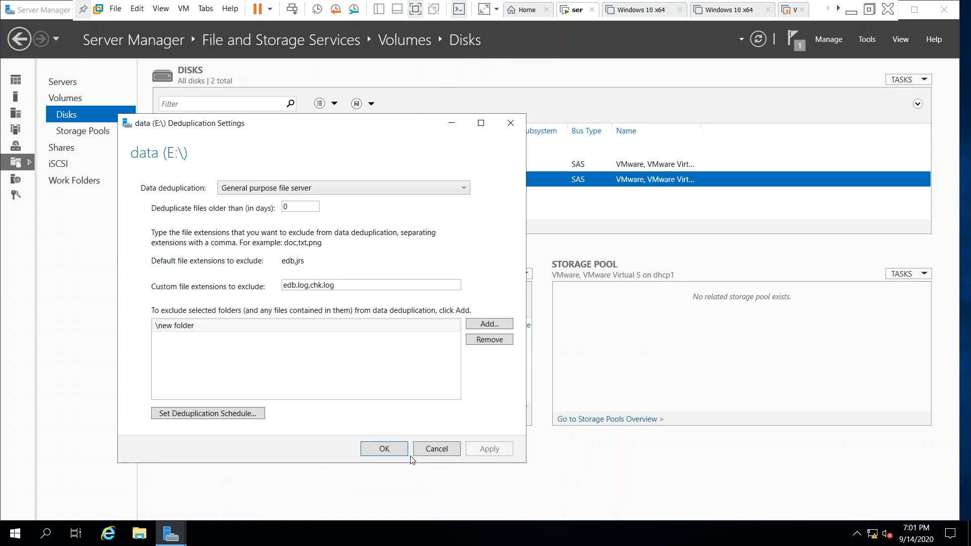
pyautogui.click(388, 451)
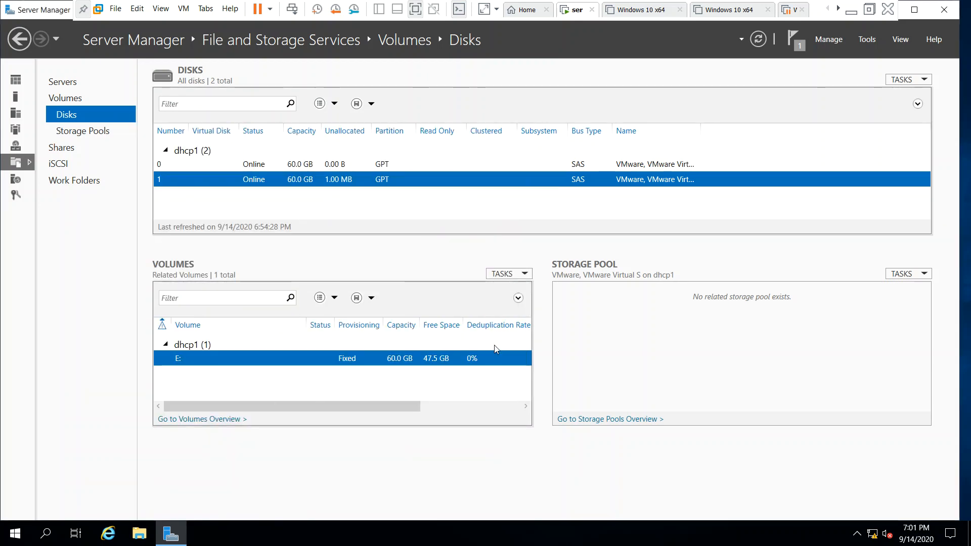
pyautogui.moveTo(380, 409); pyautogui.dragTo(253, 397)
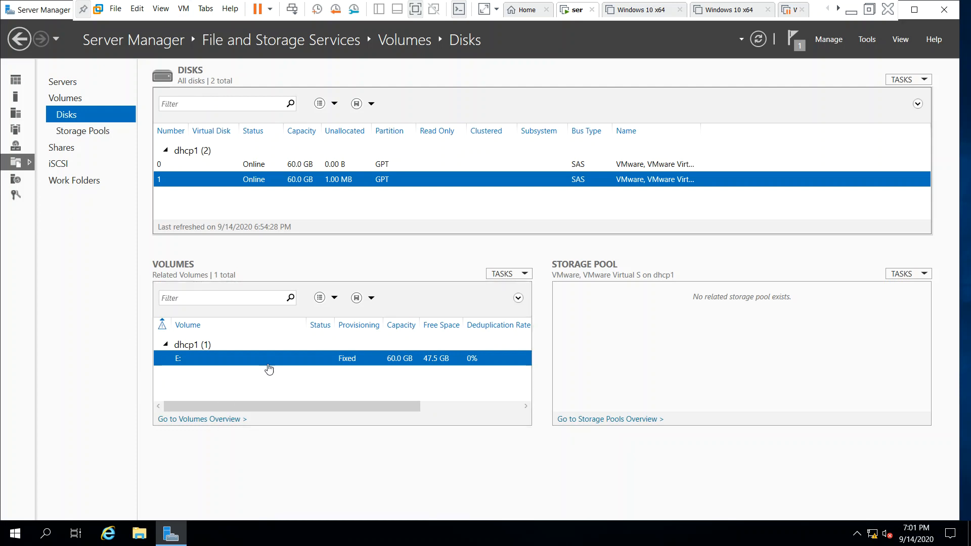
# Step: Open Windows PowerShell and change to the root of the C: drive with cd\
pyautogui.click(15, 534)
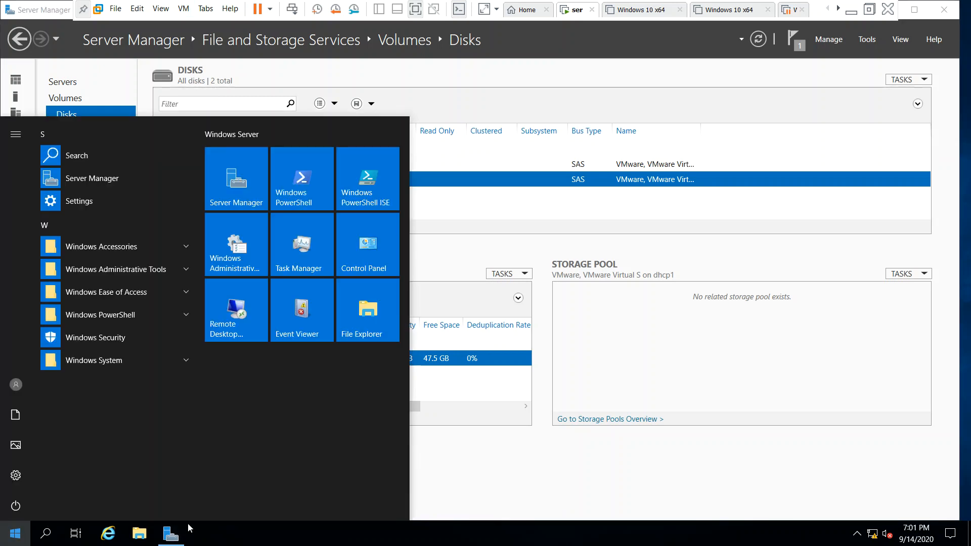
pyautogui.rightClick(306, 190)
pyautogui.click(293, 184)
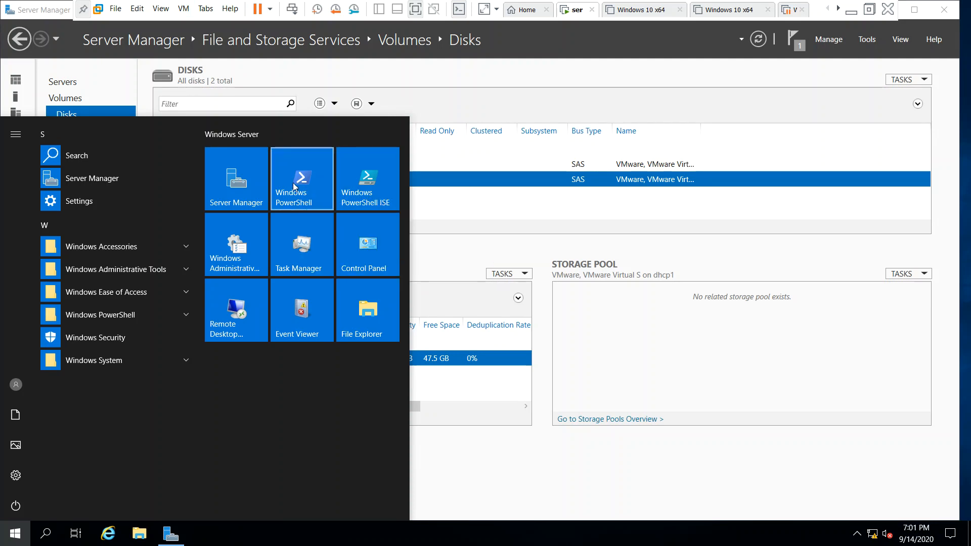
pyautogui.click(293, 184)
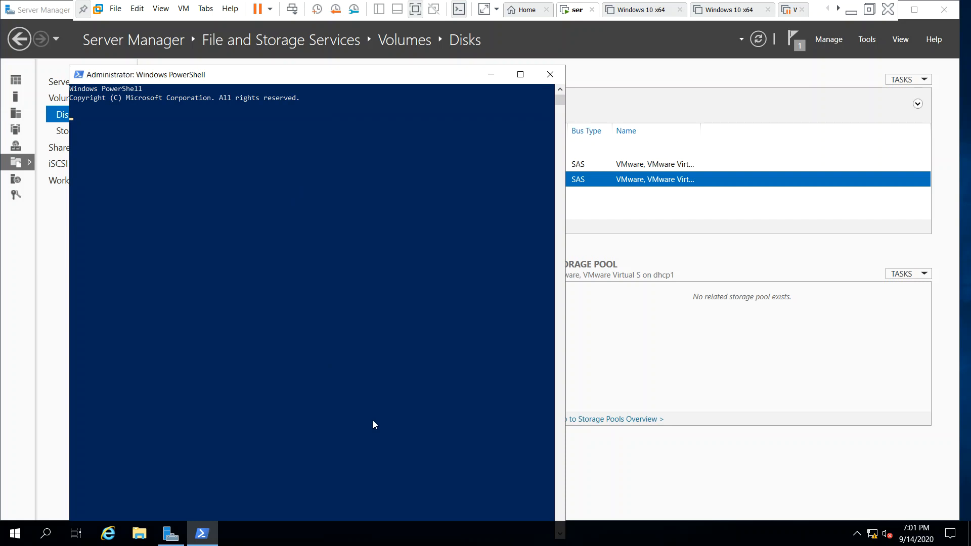
pyautogui.press('Return')
pyautogui.press('Return')
pyautogui.press('Return')
pyautogui.press('Return')
pyautogui.press('Return')
pyautogui.press('Return')
pyautogui.press('Return')
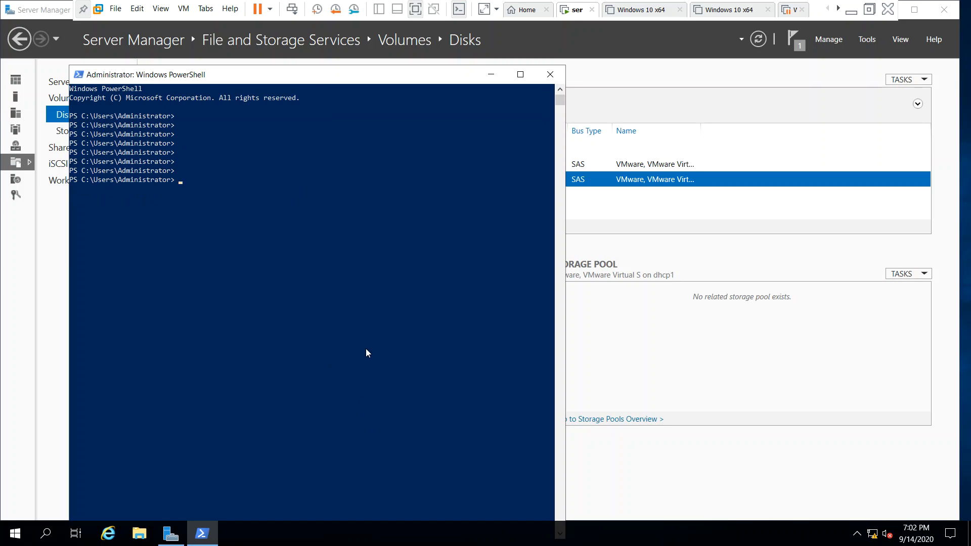
pyautogui.write('cd\\')
pyautogui.press('Return')
pyautogui.press('Return')
pyautogui.press('Return')
# Step: Run Start-DedupJob -Volume "e:" -Type Optimization -Memory 80 to start a manual deduplication job, and run the same command again
pyautogui.write('start-dedup')
pyautogui.press('BackSpace')
pyautogui.press('BackSpace')
pyautogui.press('Tab')
pyautogui.write('-v')
pyautogui.press('Tab')
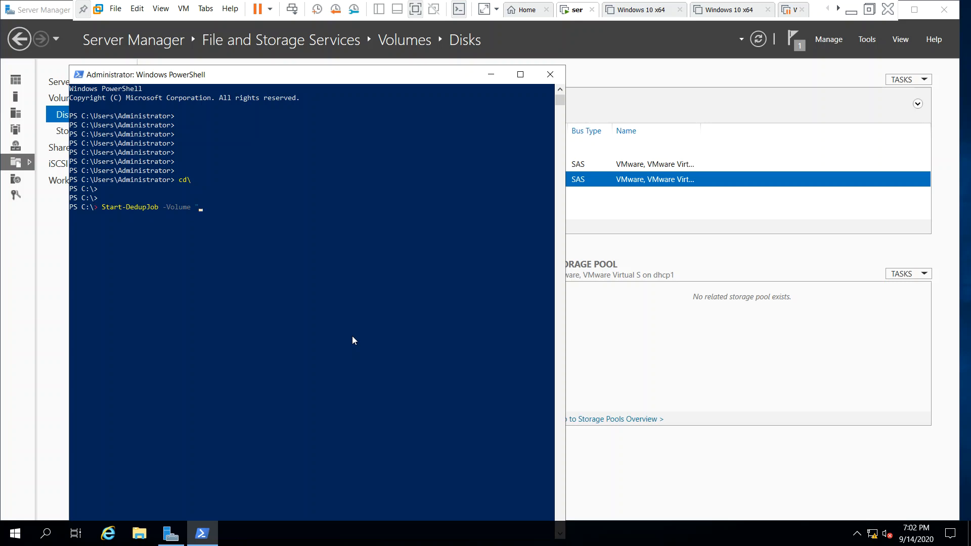
pyautogui.write('"e')
pyautogui.write('type op')
pyautogui.press('Tab')
pyautogui.write('-m')
pyautogui.press('Tab')
pyautogui.write('100')
pyautogui.press('BackSpace')
pyautogui.press('BackSpace')
pyautogui.press('BackSpace')
pyautogui.write('80')
pyautogui.press('Return')
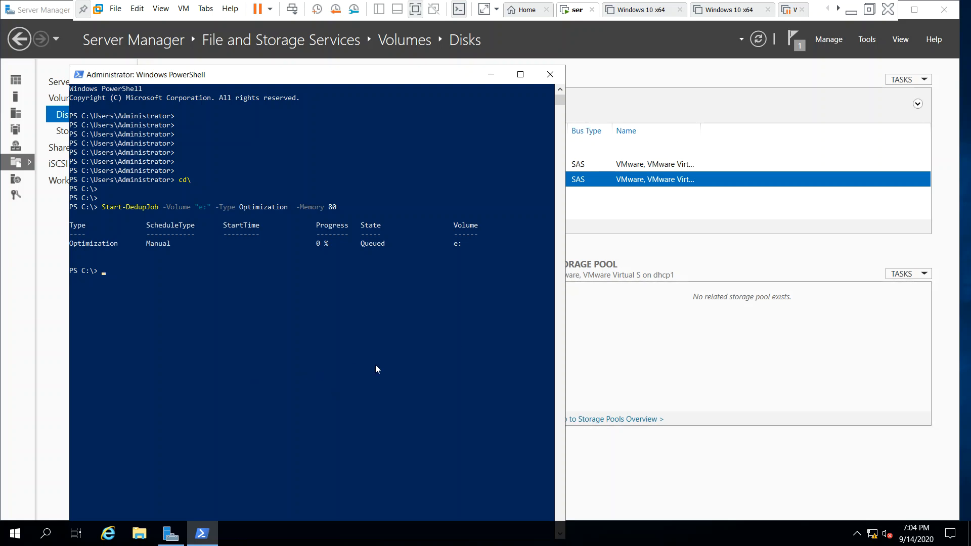
pyautogui.press('Up')
pyautogui.press('Return')
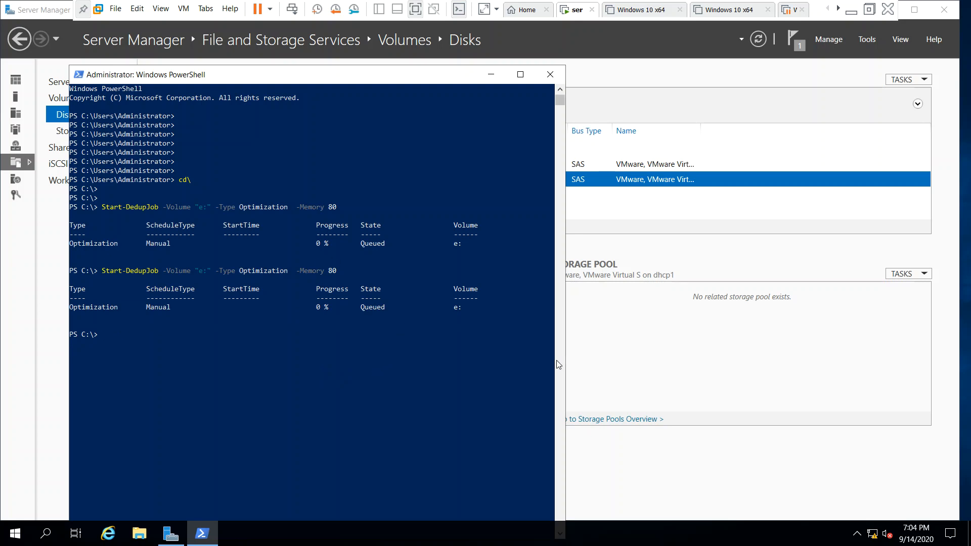
# Step: Switch back to Server Manager, refresh the disk data, and check the E: volume's free space, deduplication rate and savings
pyautogui.click(608, 354)
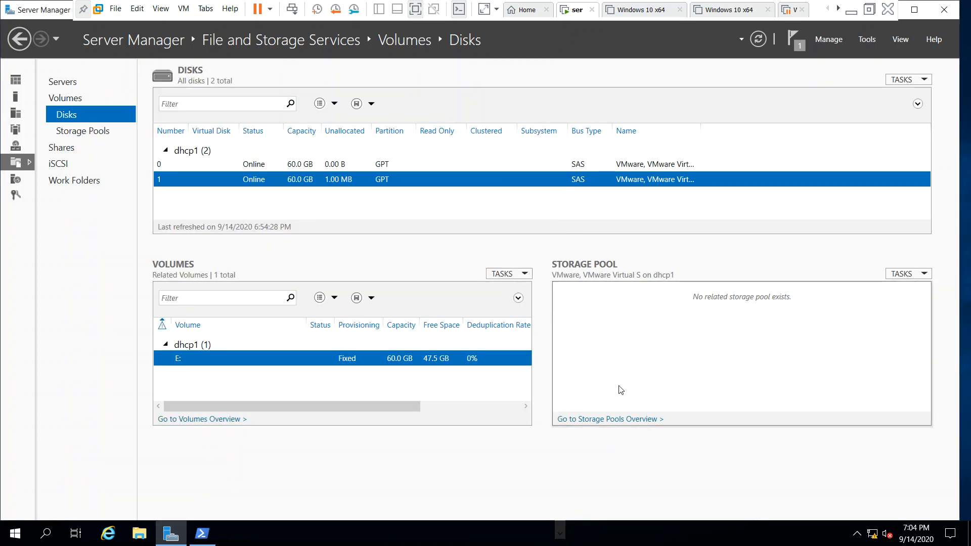
pyautogui.moveTo(374, 408); pyautogui.dragTo(433, 407)
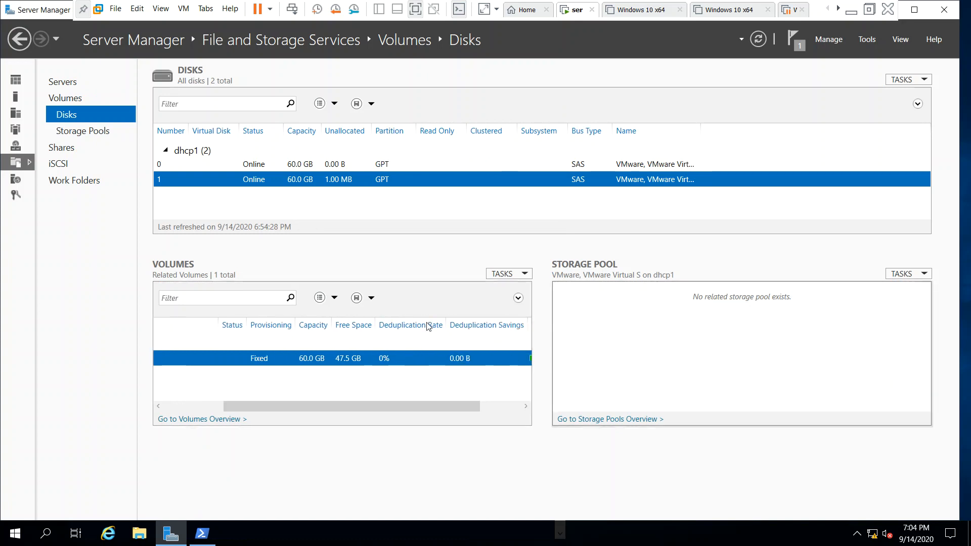
pyautogui.click(765, 40)
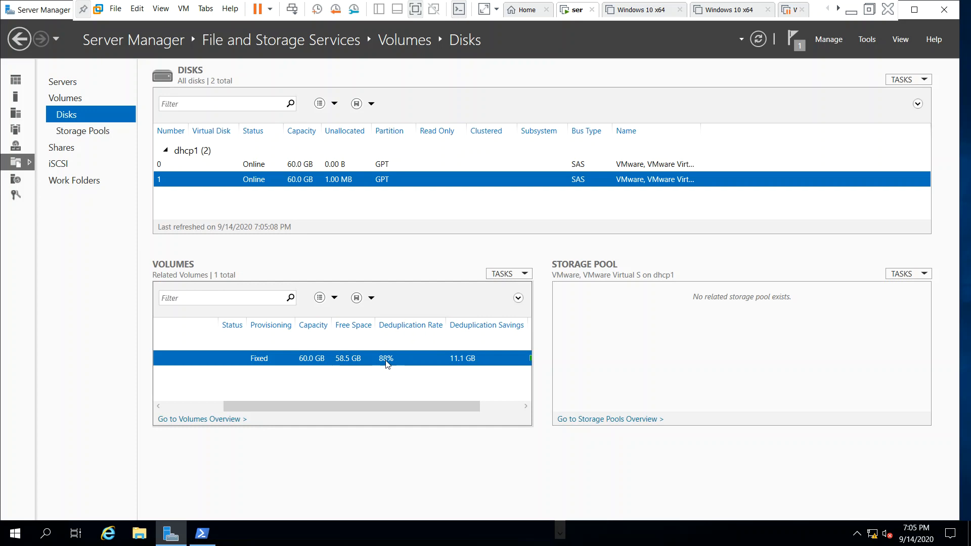
pyautogui.moveTo(357, 406); pyautogui.dragTo(423, 418)
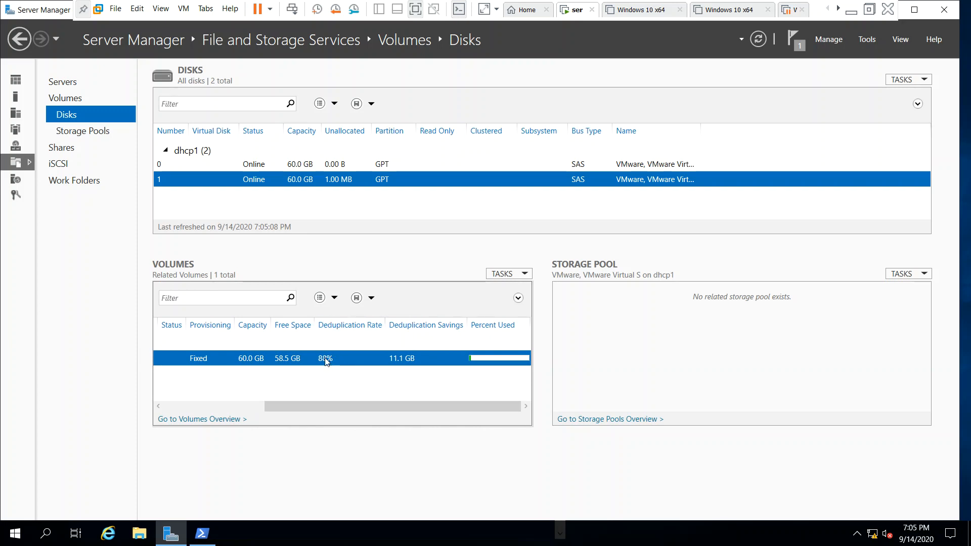
pyautogui.moveTo(363, 405); pyautogui.dragTo(328, 400)
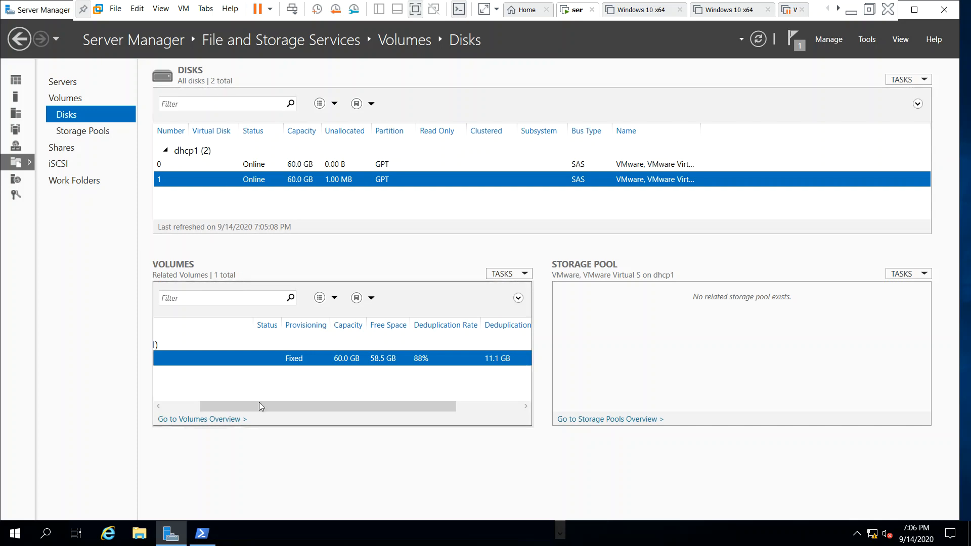
# Step: Reopen the E: volume's deduplication schedule, disable the second throughput optimization schedule, and save the settings
pyautogui.moveTo(254, 407); pyautogui.dragTo(218, 408)
pyautogui.rightClick(209, 356)
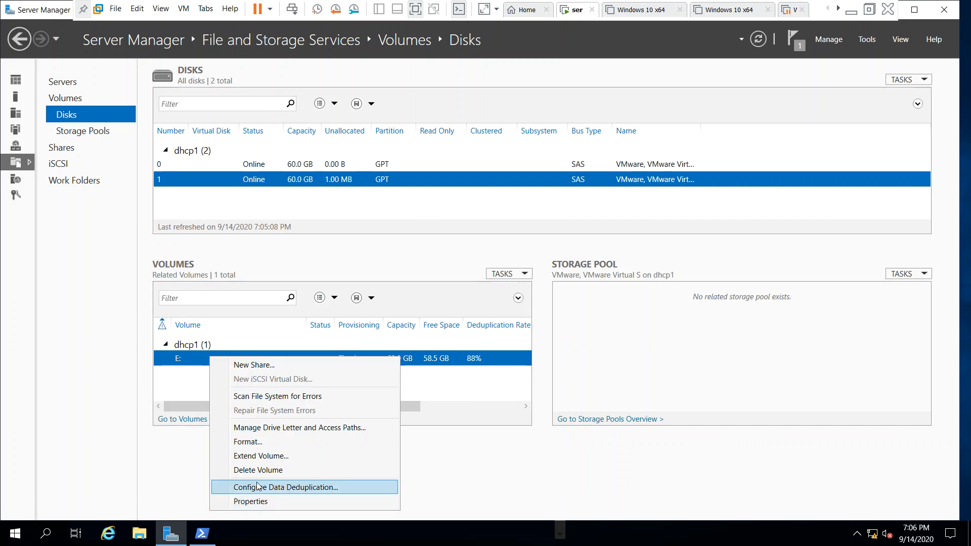
pyautogui.click(286, 488)
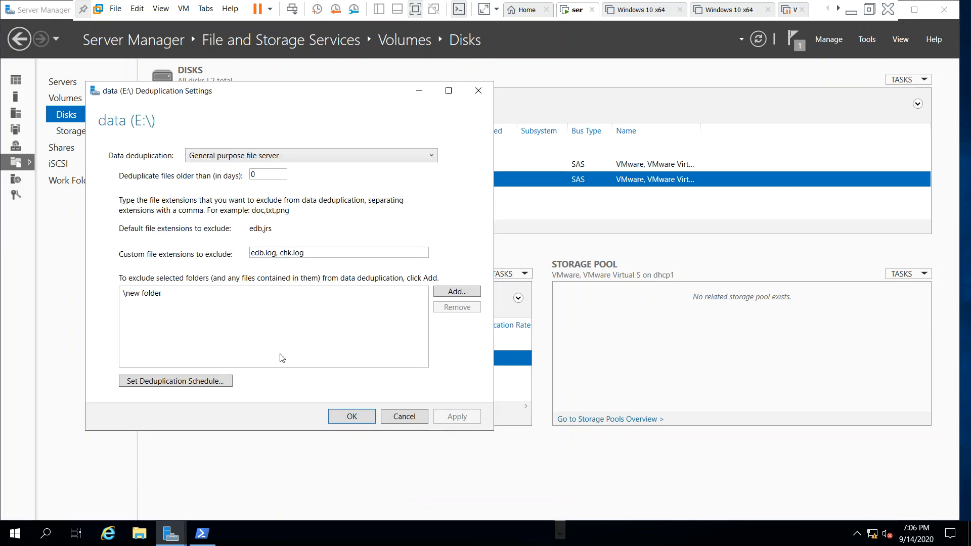
pyautogui.click(208, 380)
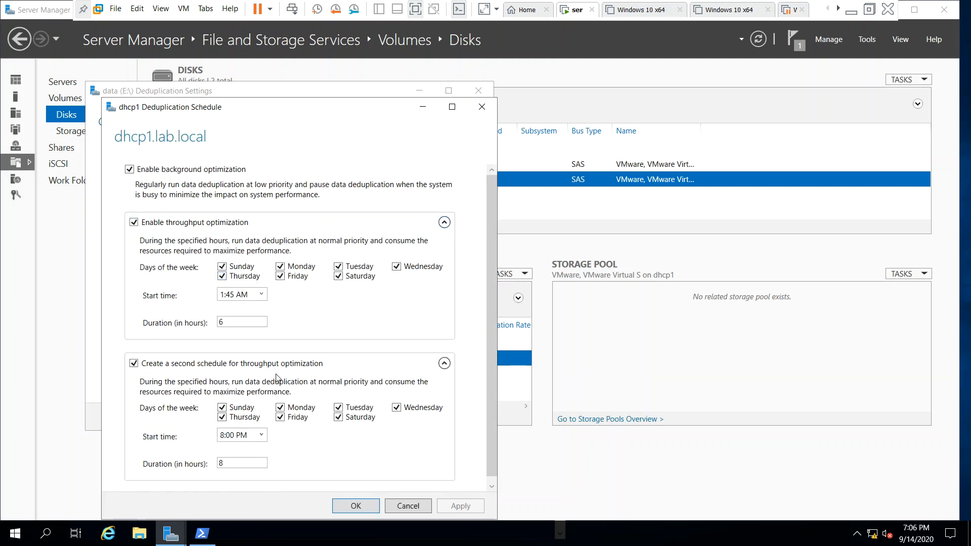
pyautogui.scroll(-1, 286, 364)
pyautogui.scroll(1, 291, 377)
pyautogui.click(178, 364)
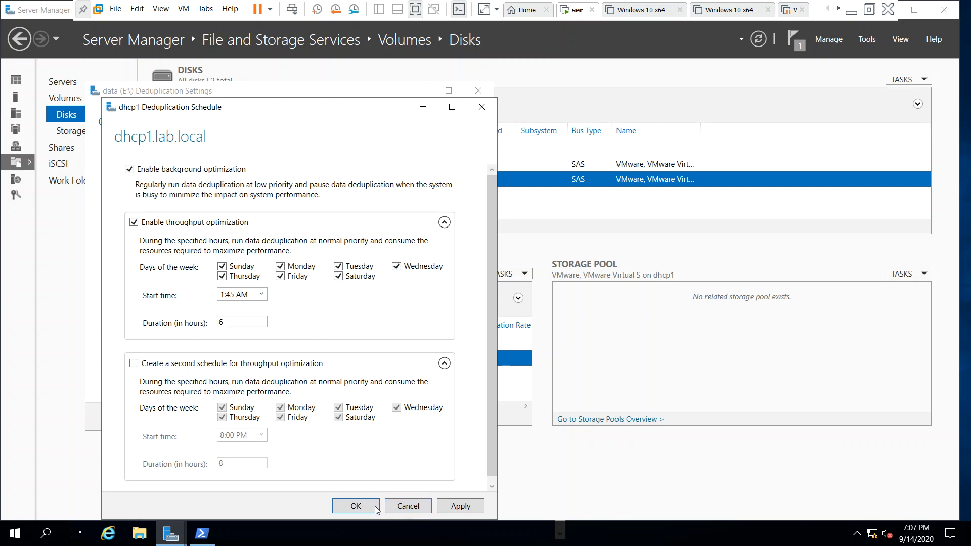
pyautogui.click(356, 506)
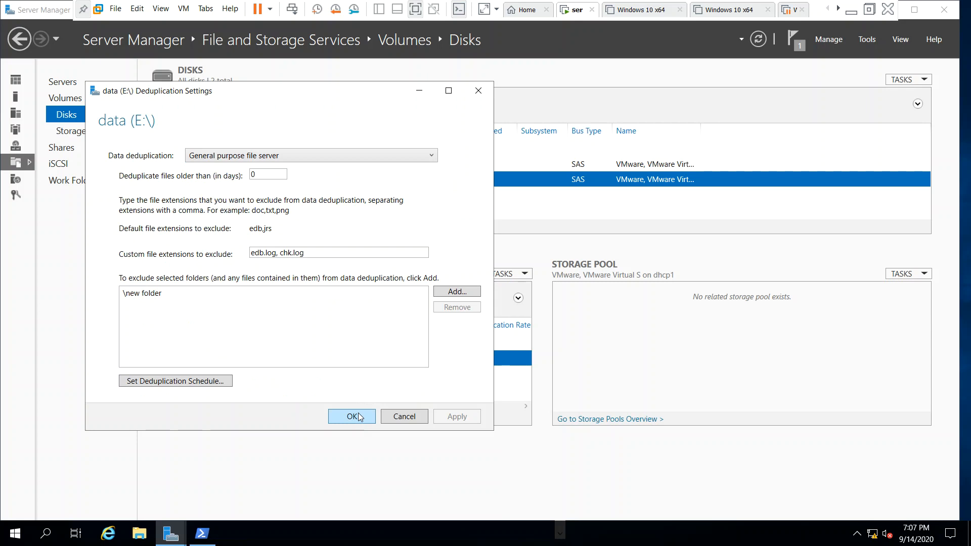
pyautogui.click(359, 416)
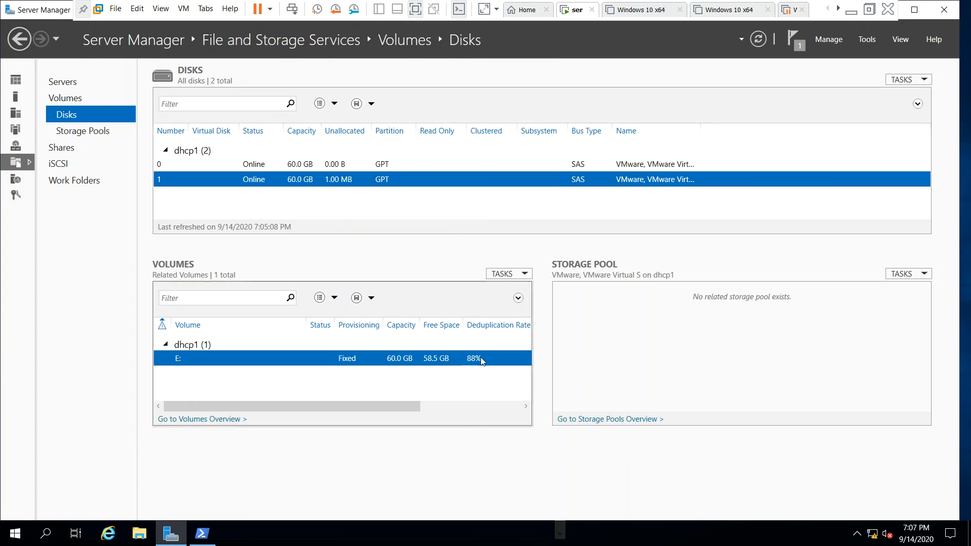
# Step: Review the E: volume's deduplication figures, and minimize the Server Manager and PowerShell windows
pyautogui.moveTo(352, 405); pyautogui.dragTo(481, 406)
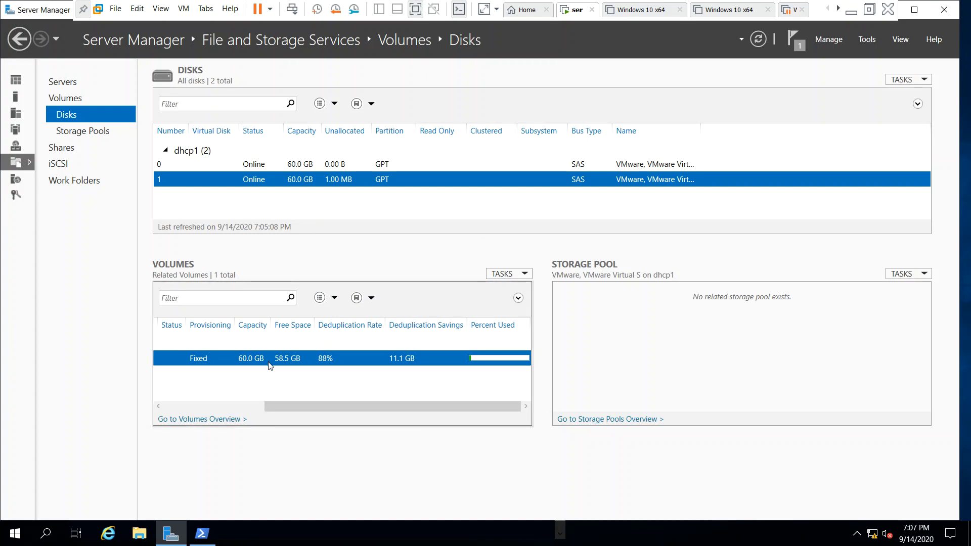
pyautogui.click(174, 538)
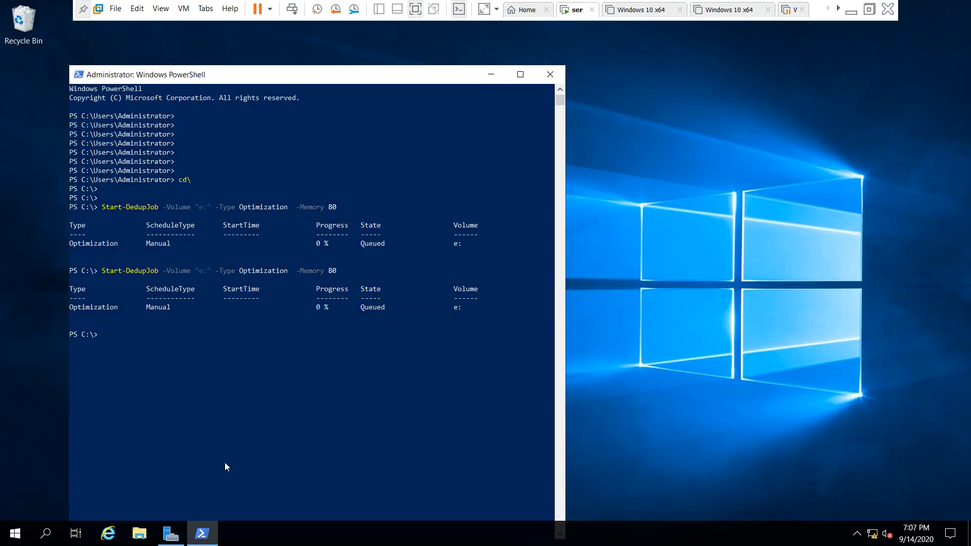
pyautogui.click(490, 74)
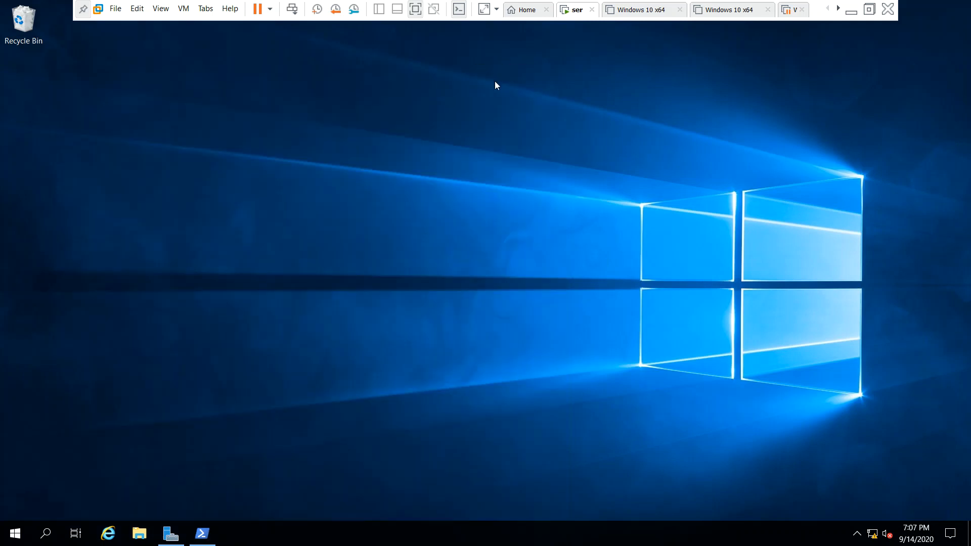
# Step: Open File Explorer and check the used and free space in the data (E:) drive's properties
pyautogui.click(139, 539)
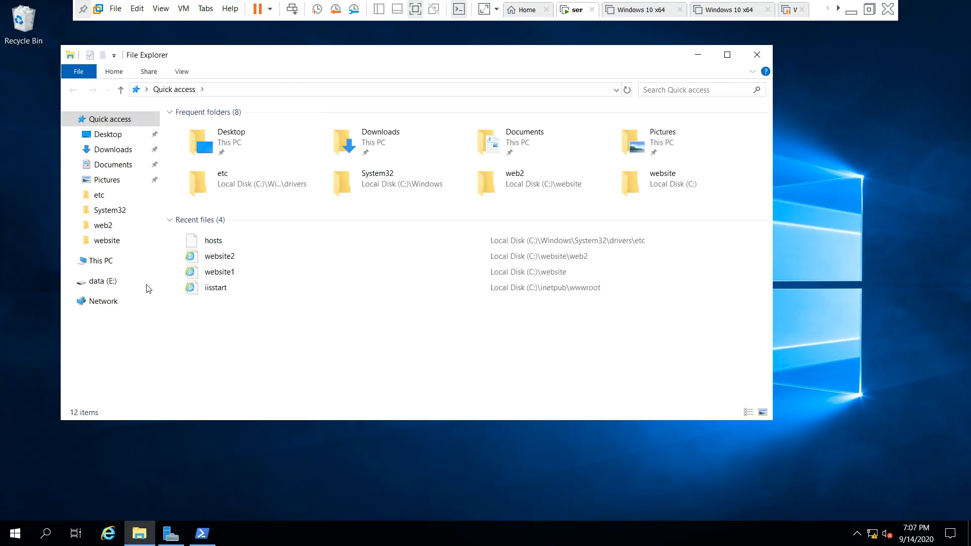
pyautogui.click(127, 288)
pyautogui.click(104, 261)
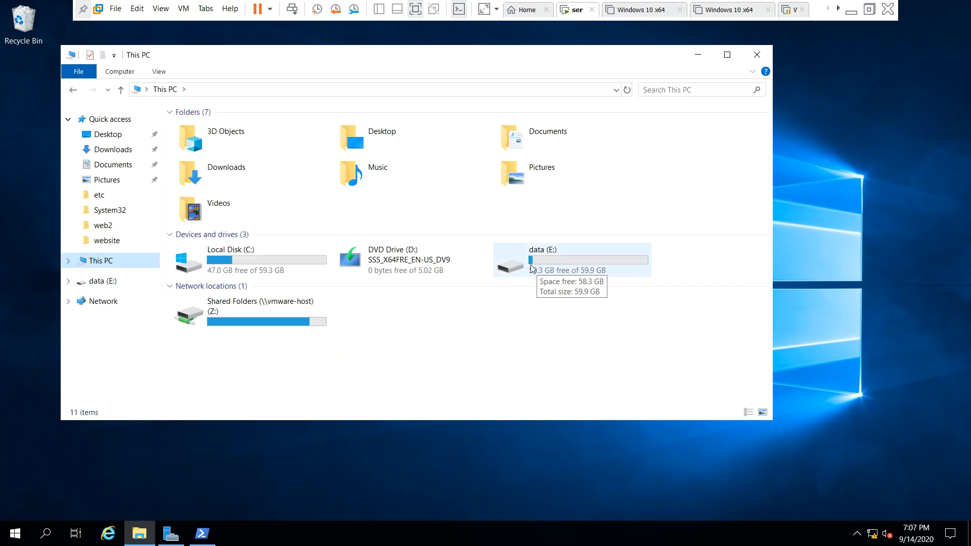
pyautogui.rightClick(590, 267)
pyautogui.click(659, 500)
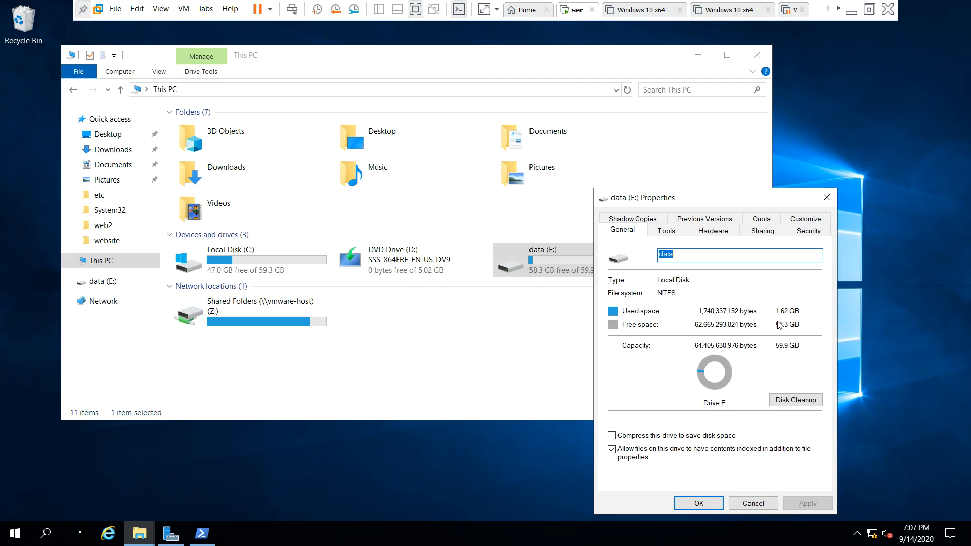
pyautogui.click(751, 503)
# Step: Open the data (E:) drive and compare size with size on disk in the properties of office6 - Copy - Copy
pyautogui.press('Return')
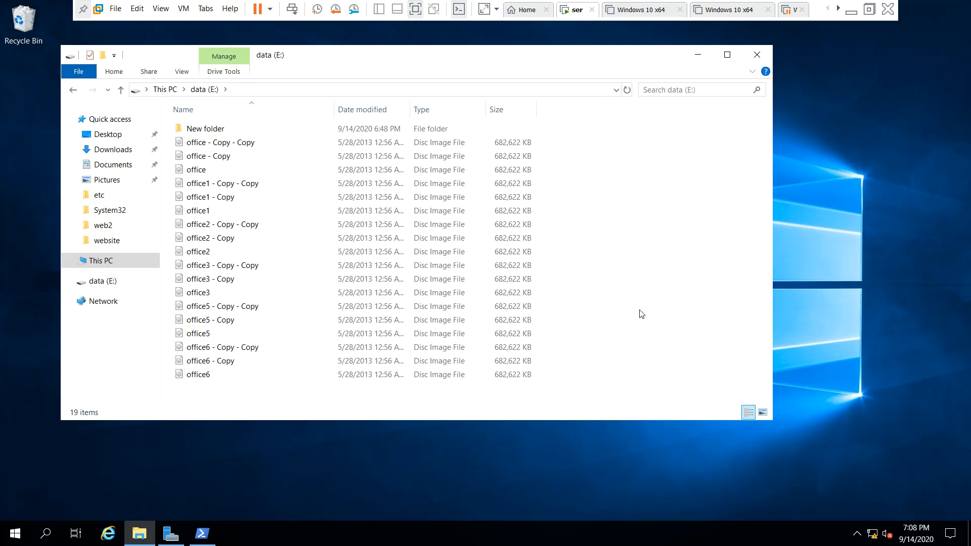
pyautogui.rightClick(238, 348)
pyautogui.click(266, 340)
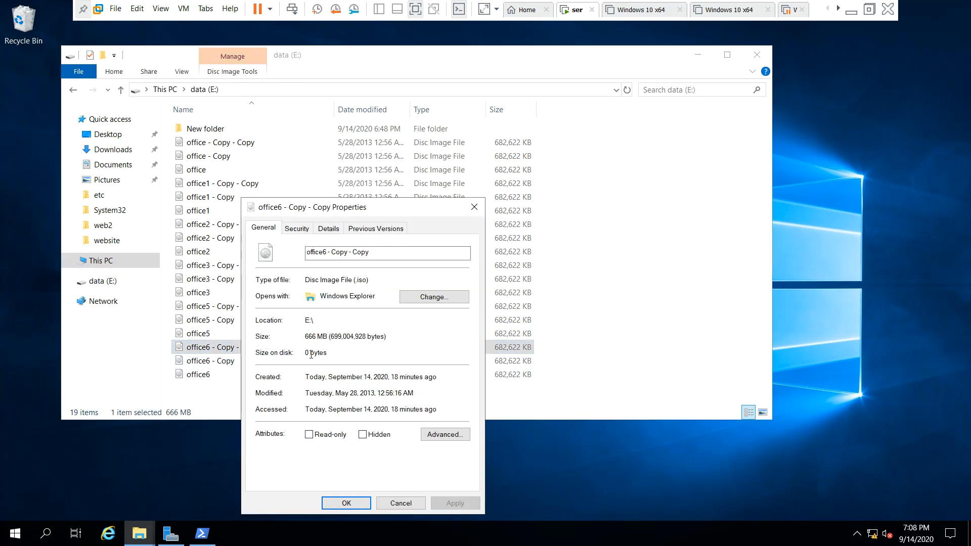
pyautogui.moveTo(329, 354); pyautogui.dragTo(302, 357)
pyautogui.click(361, 359)
pyautogui.moveTo(328, 339); pyautogui.dragTo(303, 356)
pyautogui.click(343, 357)
pyautogui.click(474, 206)
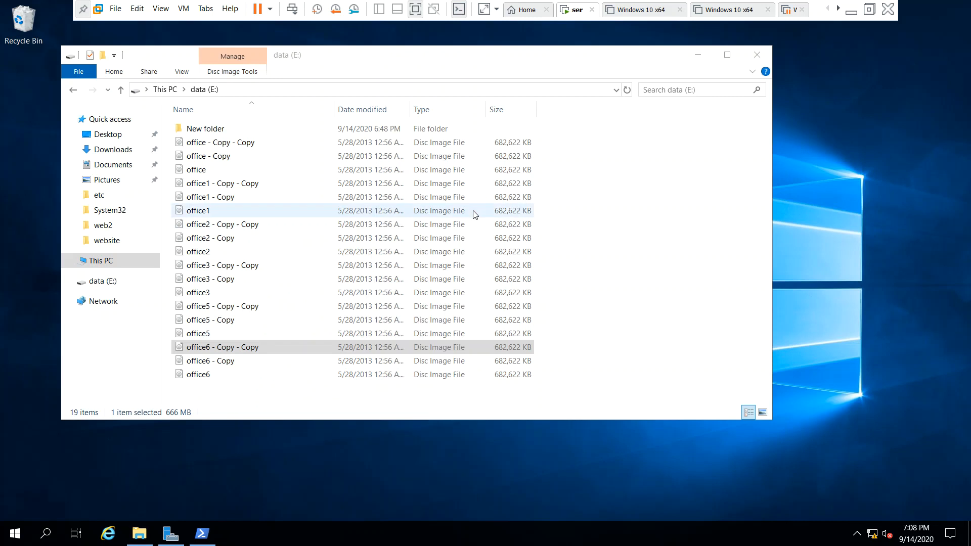
# Step: Check the size on disk in the properties of the office - Copy - Copy disc image
pyautogui.click(195, 144)
pyautogui.rightClick(195, 144)
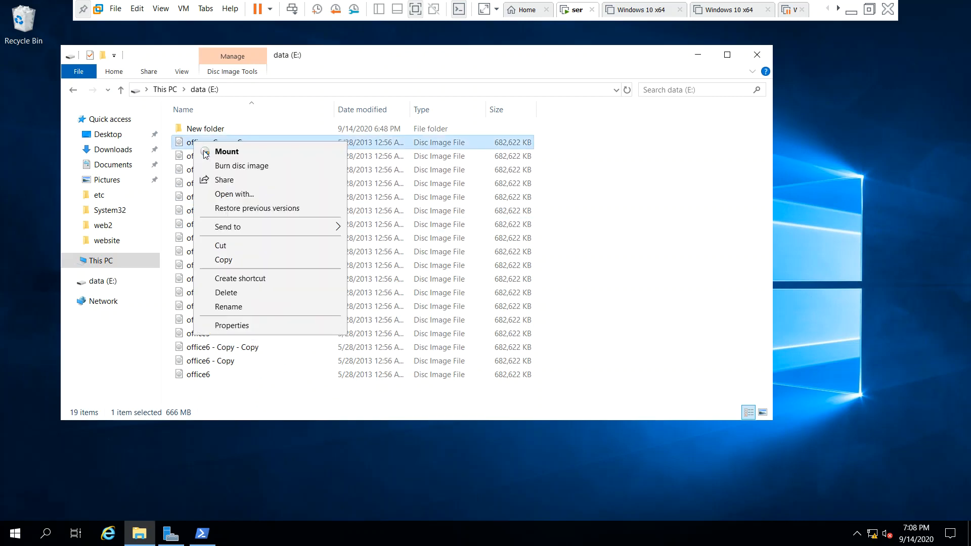
pyautogui.click(244, 327)
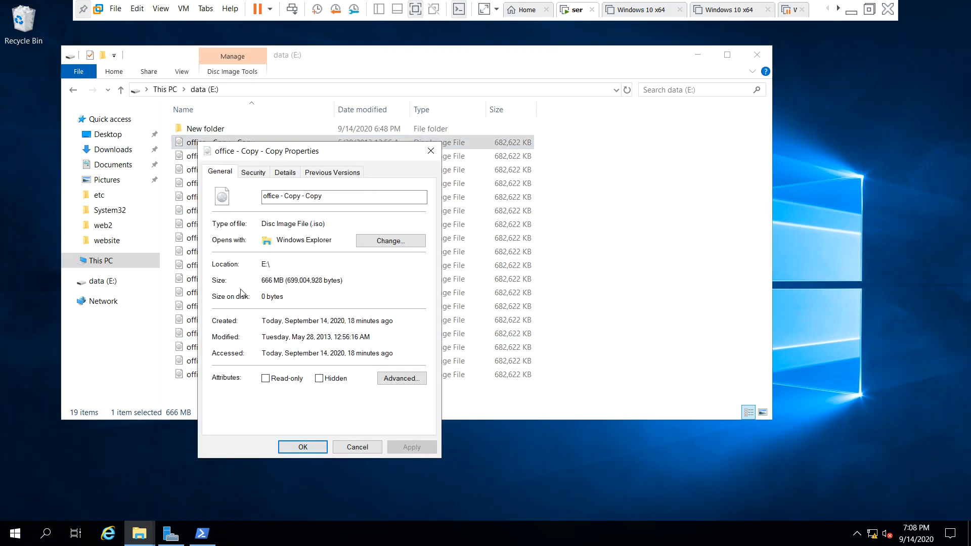
pyautogui.moveTo(299, 302); pyautogui.dragTo(241, 305)
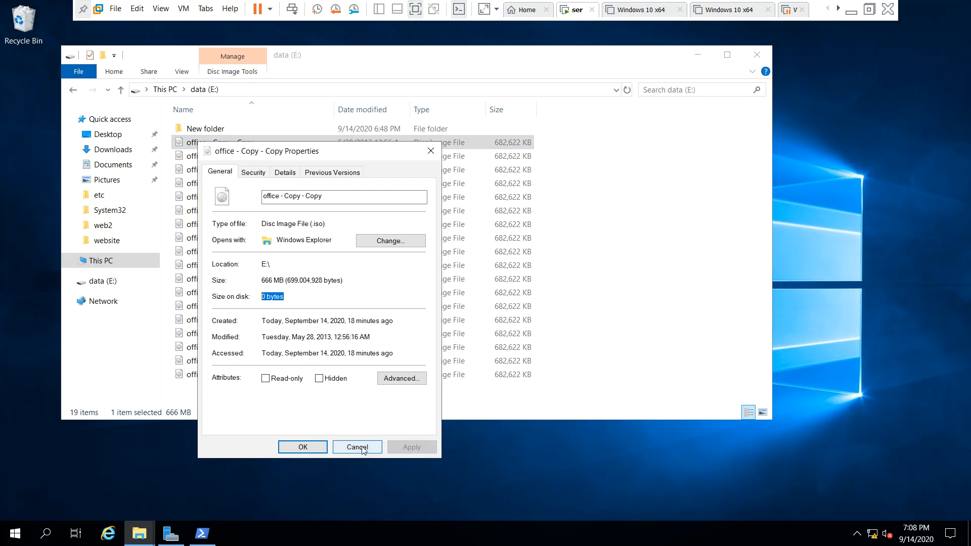
# Step: Check the size on disk in the properties of the office1 - Copy disc image
pyautogui.click(357, 447)
pyautogui.rightClick(211, 196)
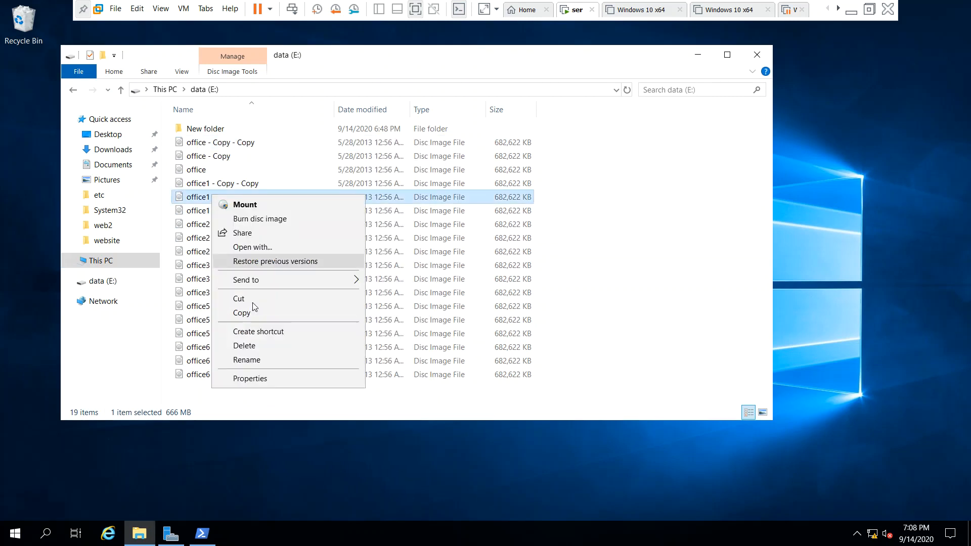
pyautogui.click(259, 378)
pyautogui.moveTo(304, 349); pyautogui.dragTo(258, 353)
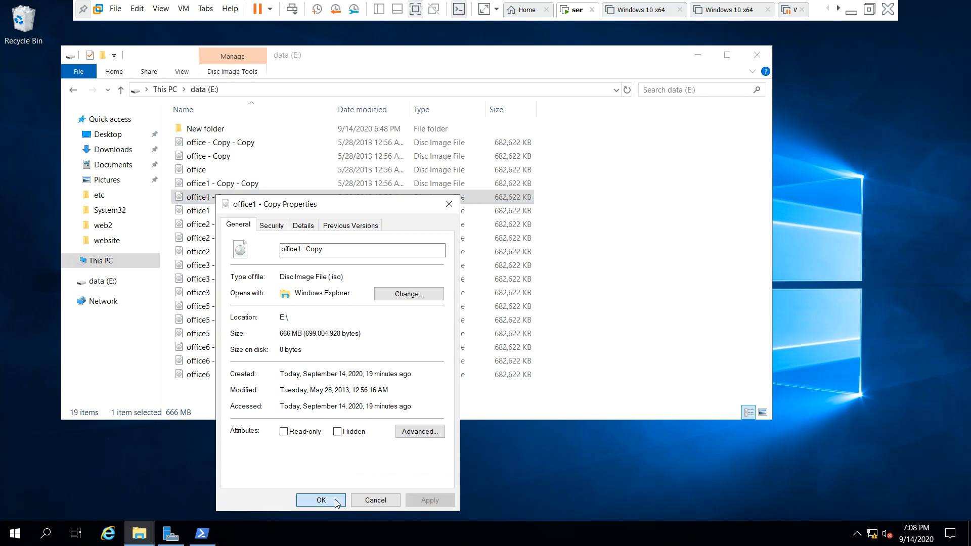
pyautogui.click(322, 500)
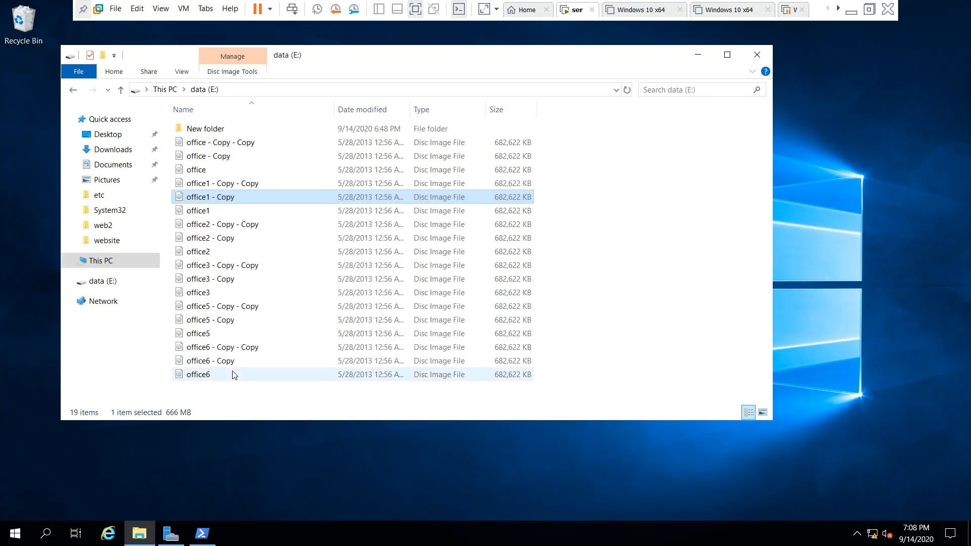
# Step: Open New folder and compare size with size on disk in the properties of the en_office_professional_plus_2013_x86_dvd_1123673 disc image
pyautogui.doubleClick(215, 130)
pyautogui.click(216, 133)
pyautogui.rightClick(216, 133)
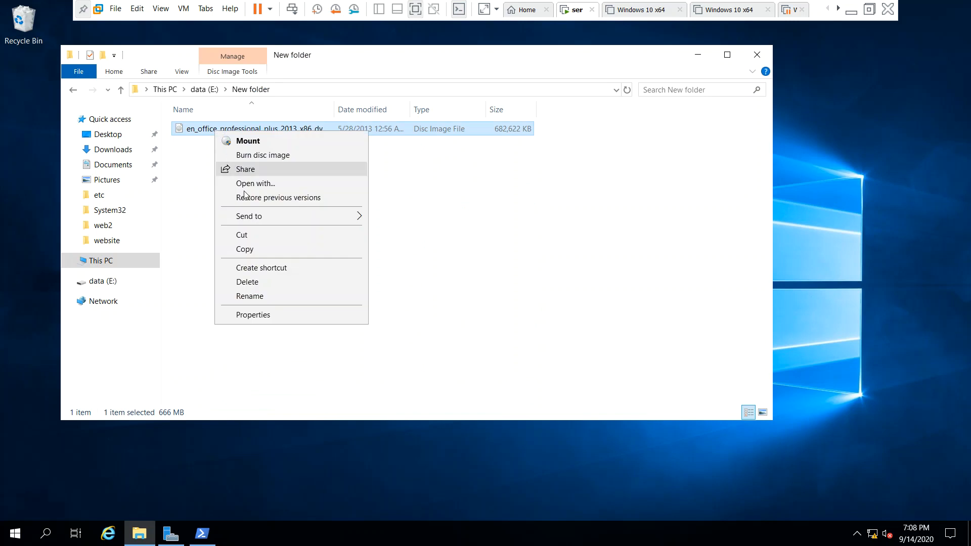
pyautogui.click(265, 315)
pyautogui.moveTo(308, 286); pyautogui.dragTo(281, 288)
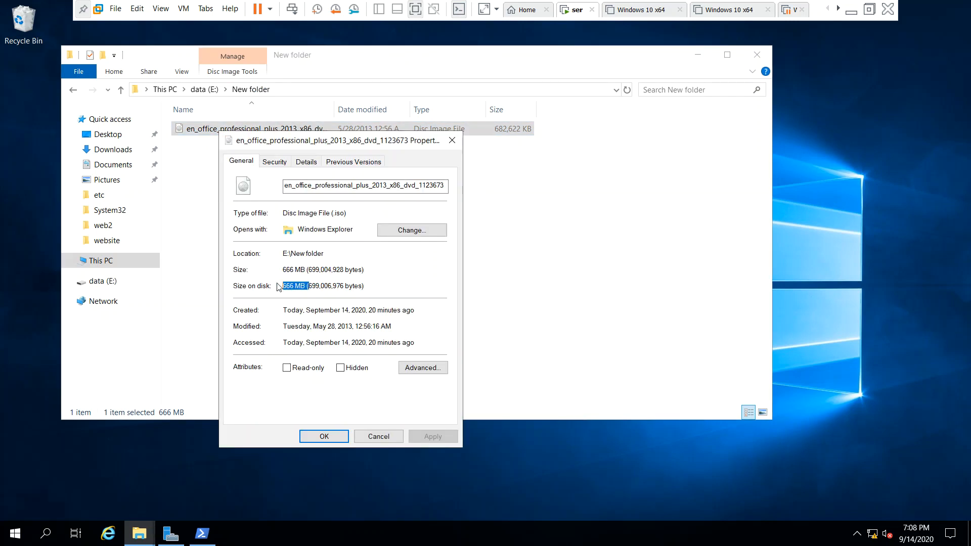
pyautogui.click(329, 286)
pyautogui.moveTo(368, 285); pyautogui.dragTo(277, 276)
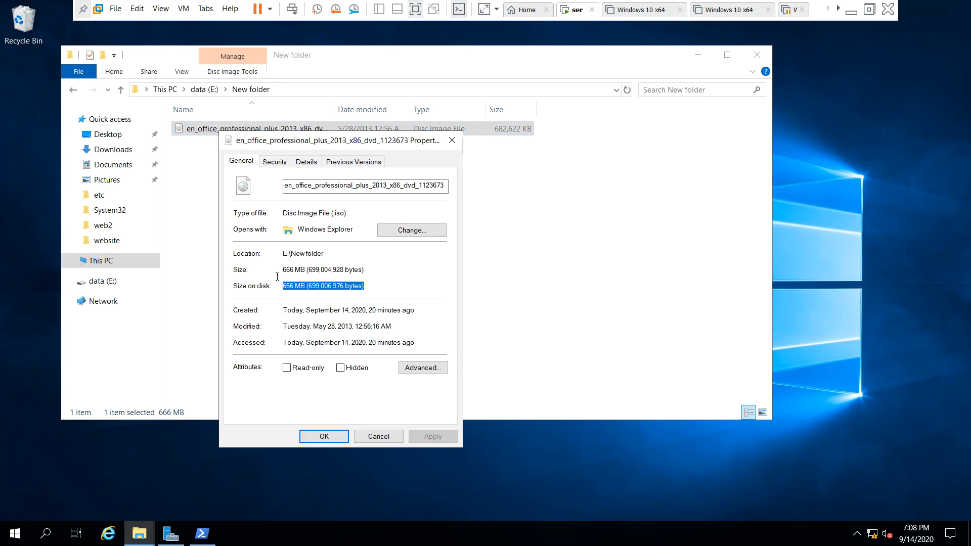
pyautogui.click(372, 287)
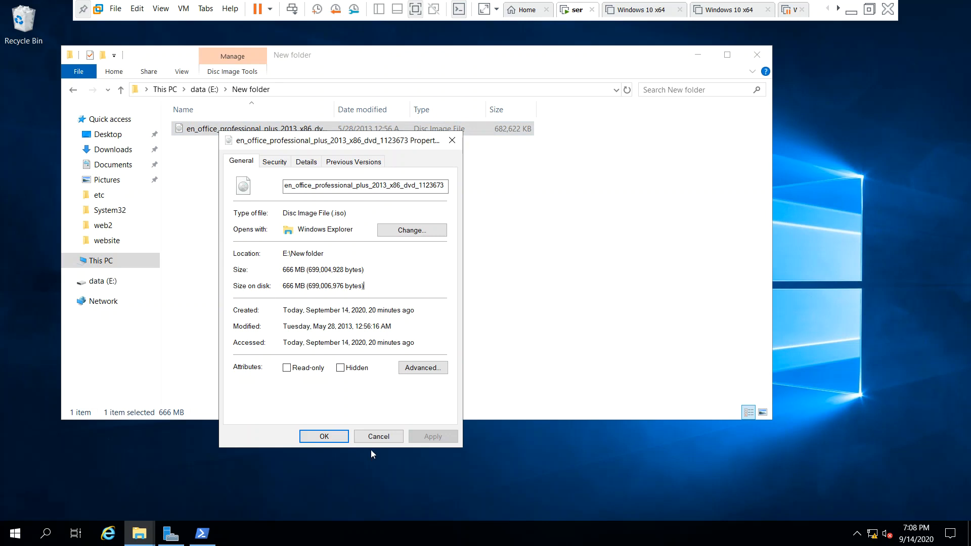
pyautogui.click(379, 437)
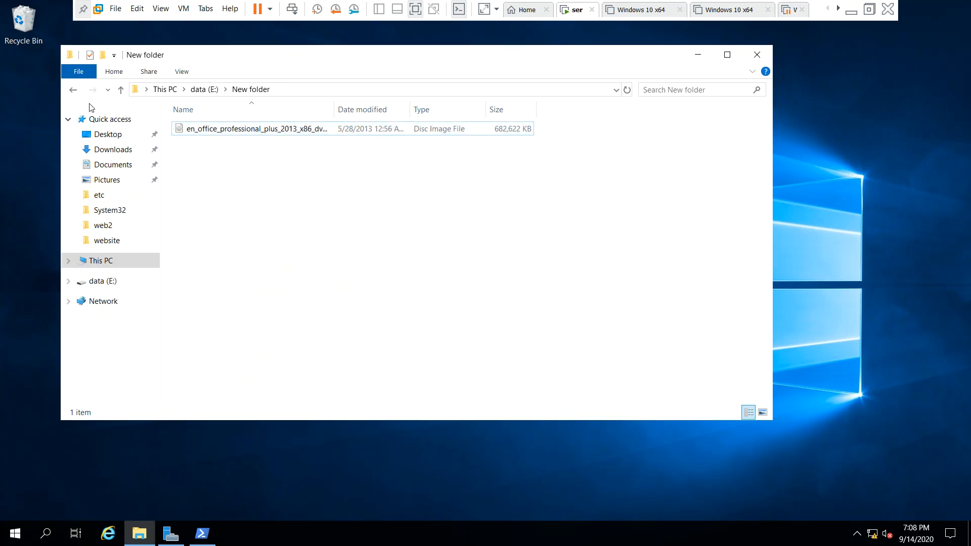
# Step: Return to the data (E:) drive and compare the combined size and size on disk of all 18 office disc images
pyautogui.click(73, 90)
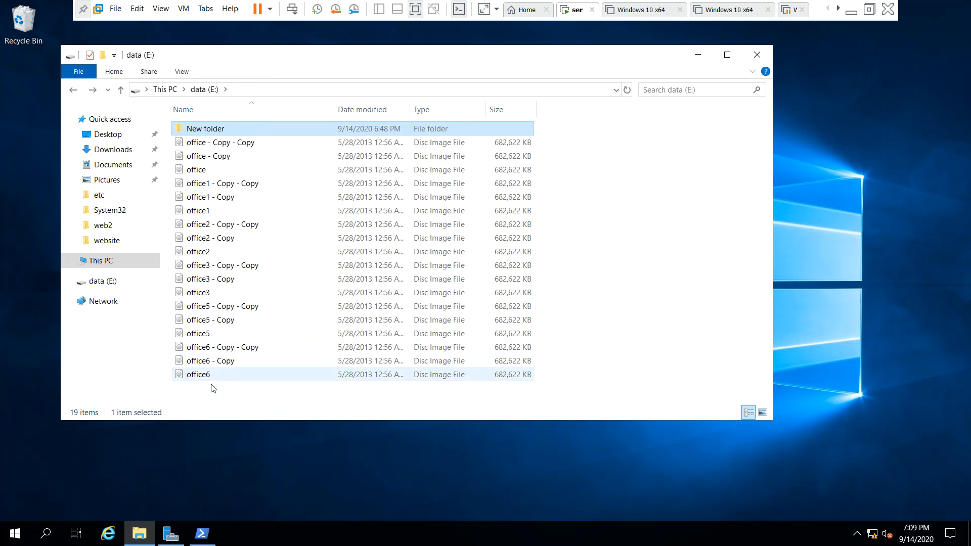
pyautogui.click(217, 396)
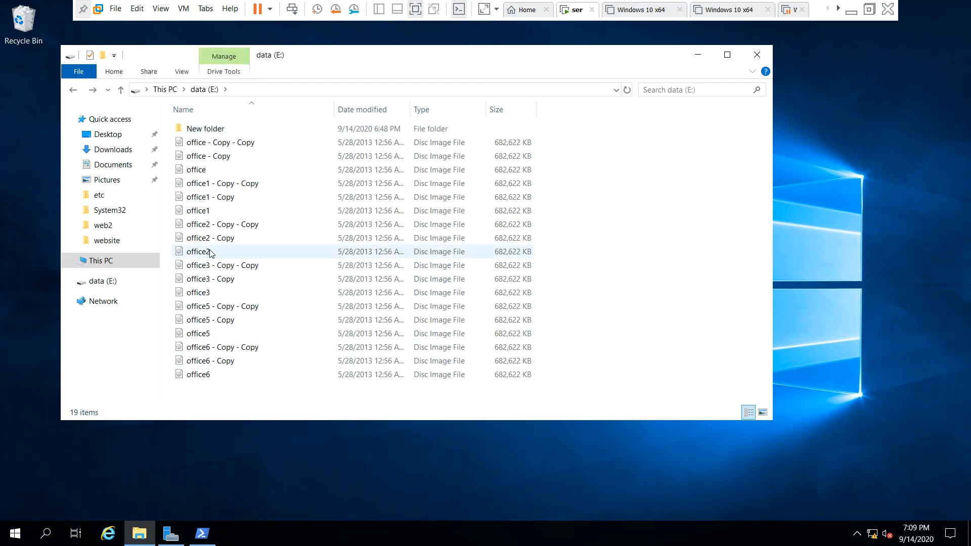
pyautogui.moveTo(207, 396); pyautogui.dragTo(241, 141)
pyautogui.rightClick(241, 142)
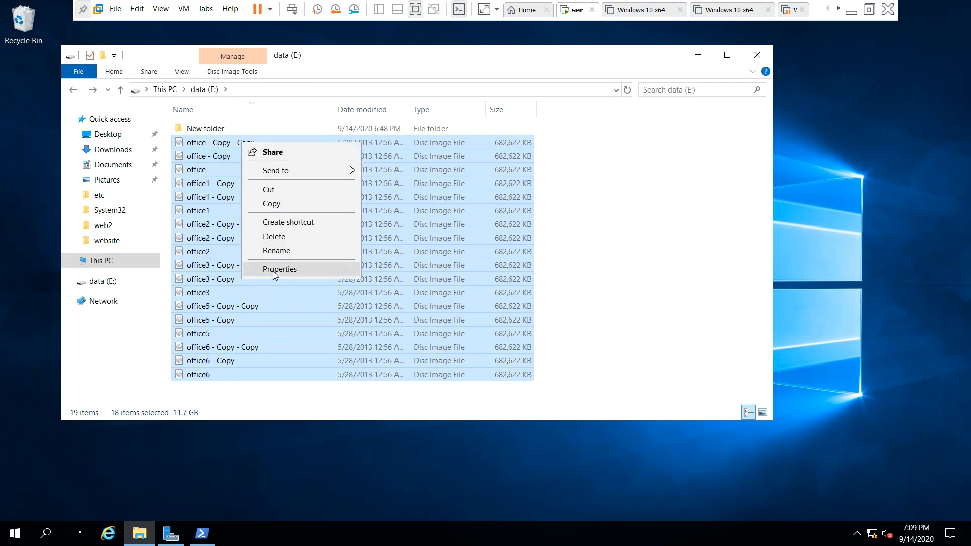
pyautogui.click(272, 271)
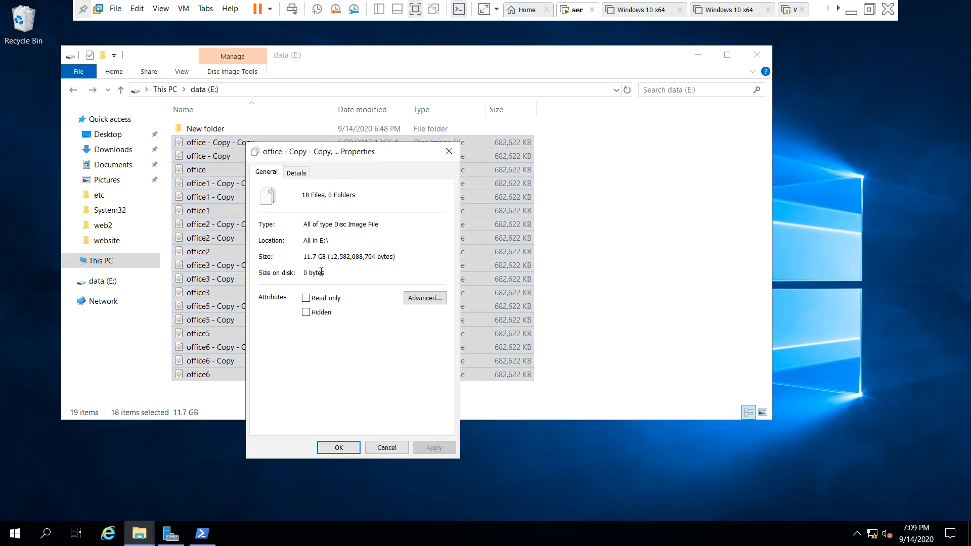
pyautogui.moveTo(325, 272); pyautogui.dragTo(305, 278)
pyautogui.click(336, 272)
pyautogui.moveTo(328, 256); pyautogui.dragTo(292, 276)
pyautogui.click(348, 272)
pyautogui.click(334, 273)
pyautogui.click(445, 151)
pyautogui.click(574, 263)
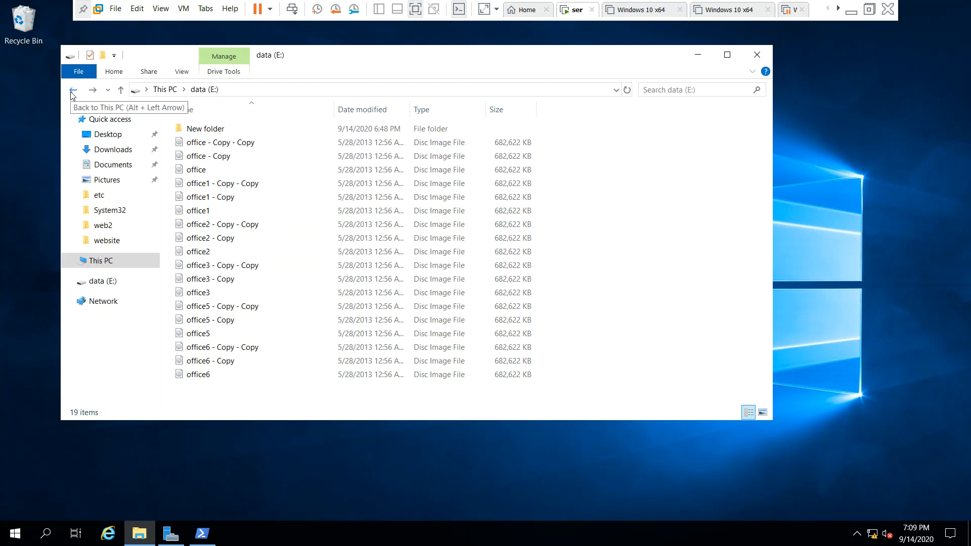
# Step: Mount the office3 - Copy - Copy disc image to view its contents, and return to the data (E:) drive
pyautogui.click(253, 271)
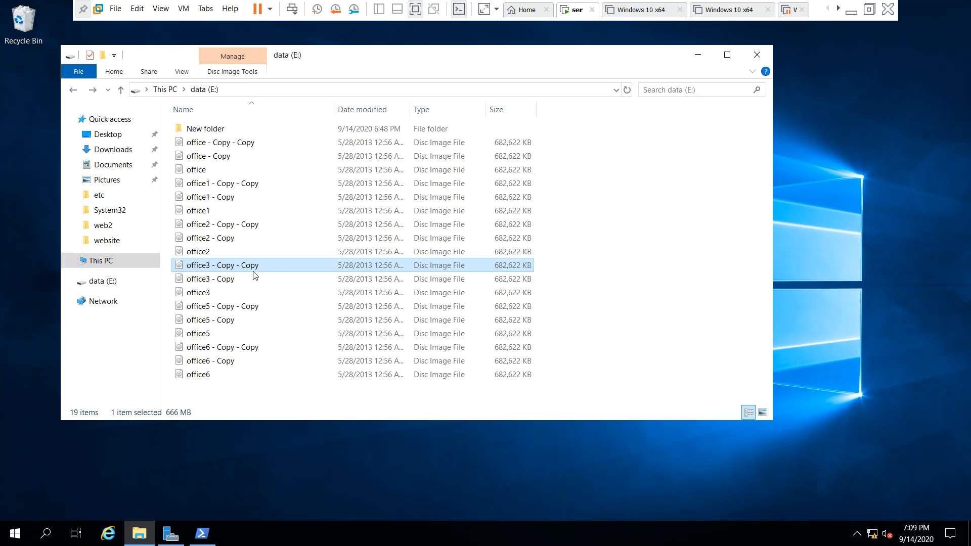
pyautogui.doubleClick(253, 272)
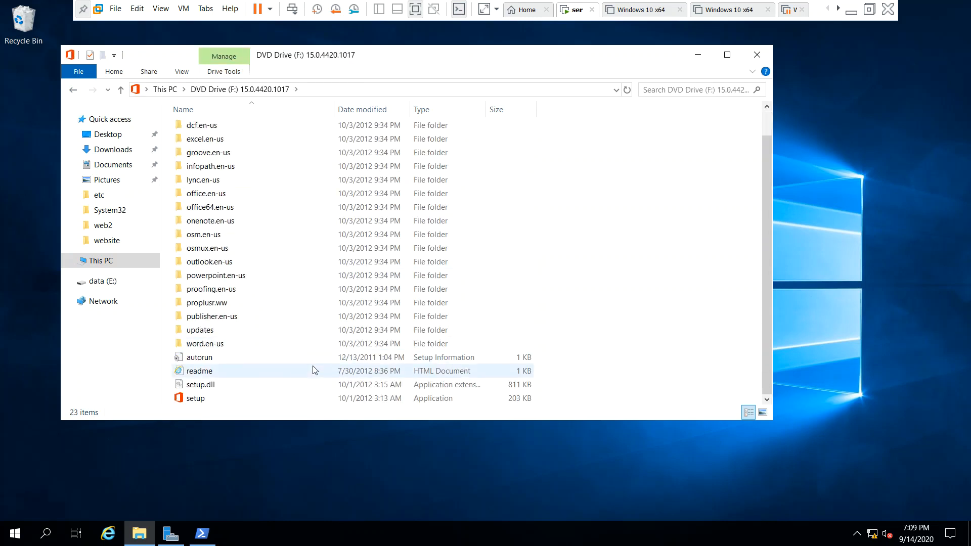
pyautogui.click(71, 93)
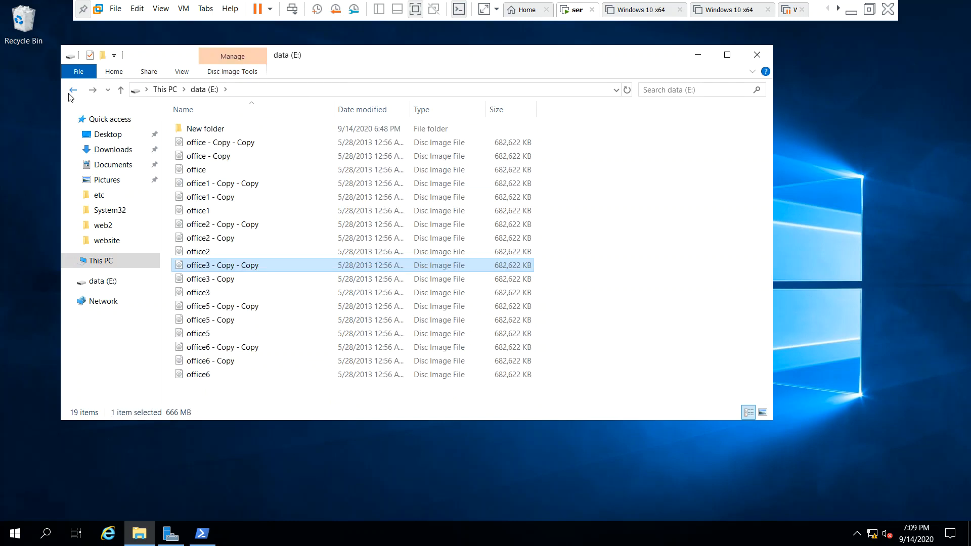
pyautogui.click(110, 282)
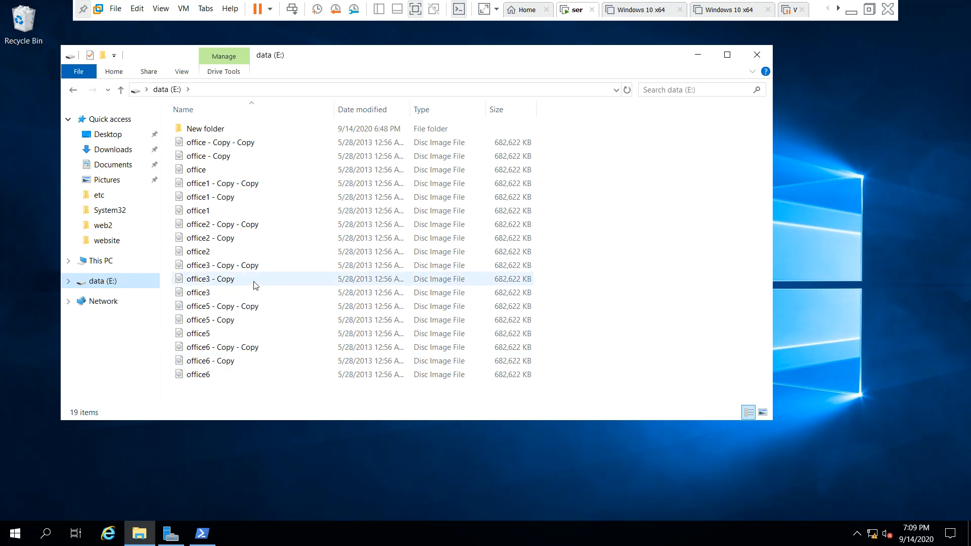
# Step: Look at the Office 2013 disc image inside New folder and return to the data (E:) drive
pyautogui.click(674, 247)
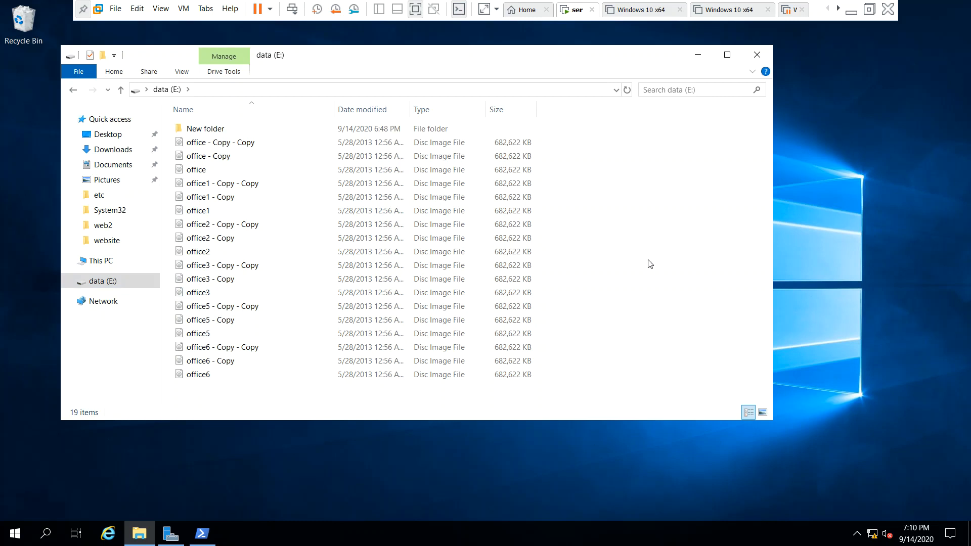
pyautogui.doubleClick(211, 132)
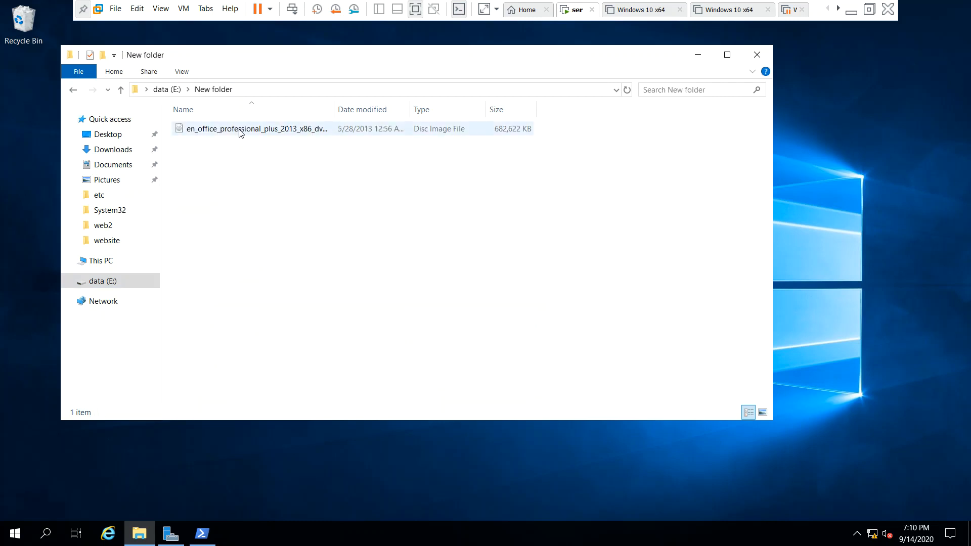
pyautogui.click(241, 132)
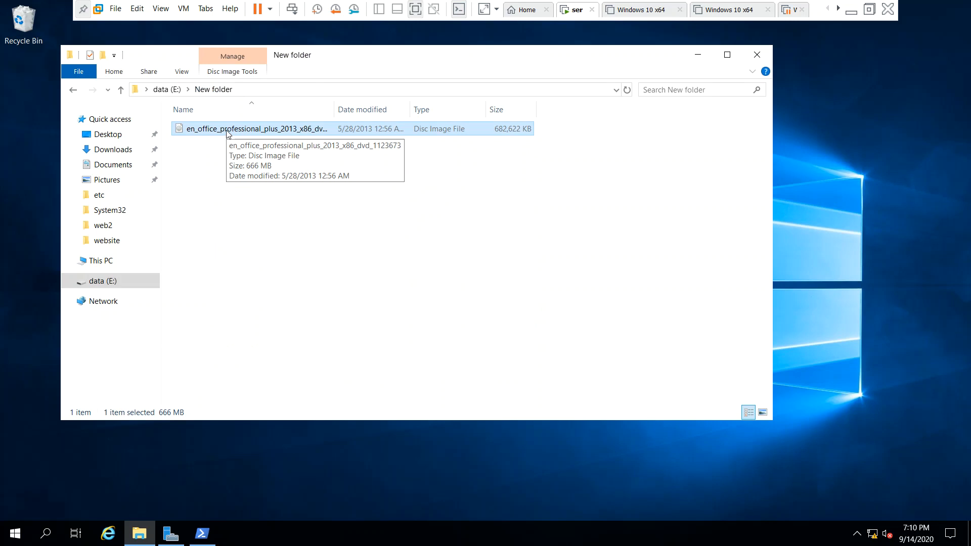
pyautogui.click(72, 91)
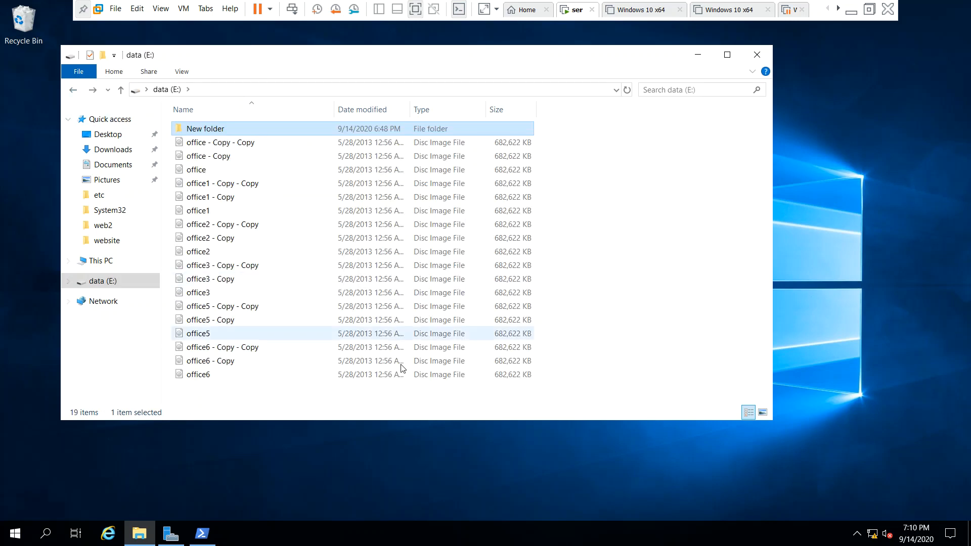
pyautogui.click(641, 226)
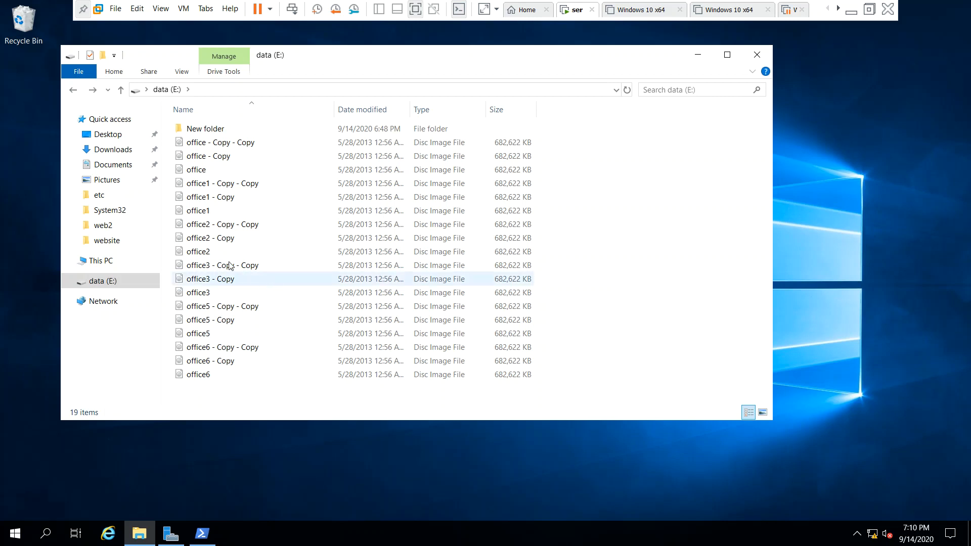
pyautogui.click(210, 225)
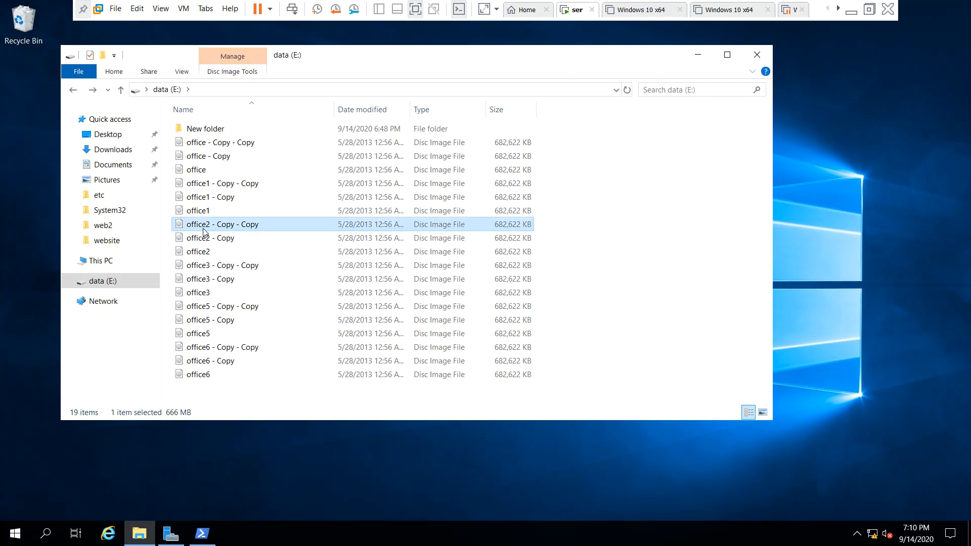
pyautogui.click(230, 305)
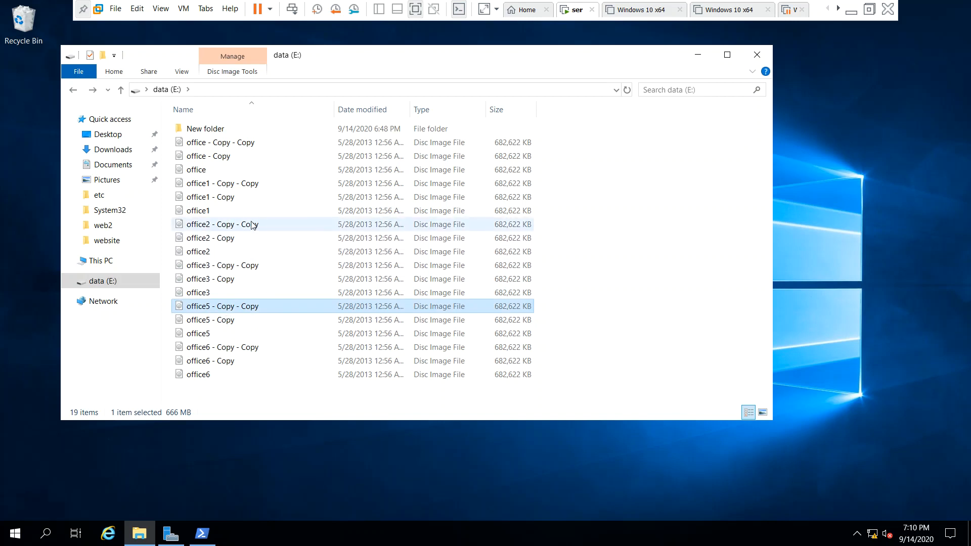
pyautogui.click(253, 224)
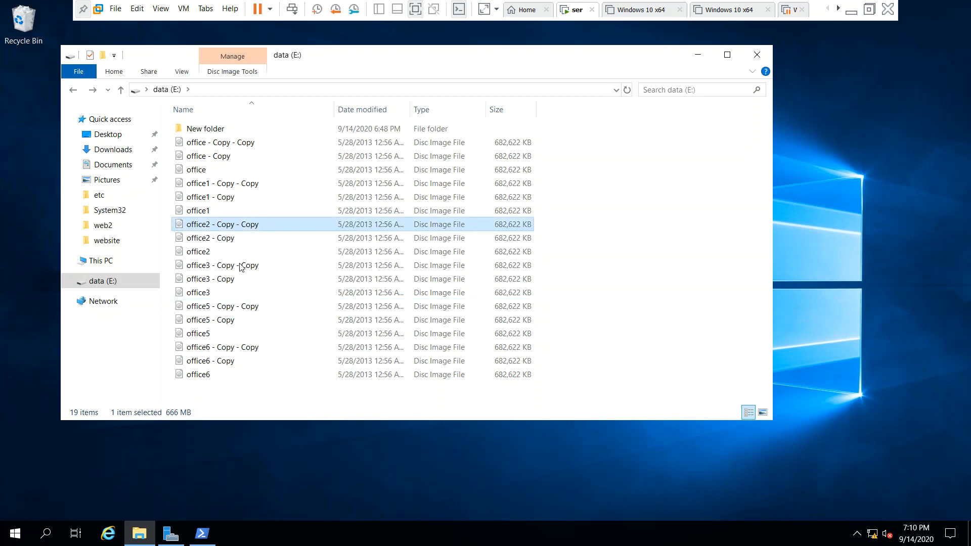
pyautogui.click(206, 172)
pyautogui.click(214, 184)
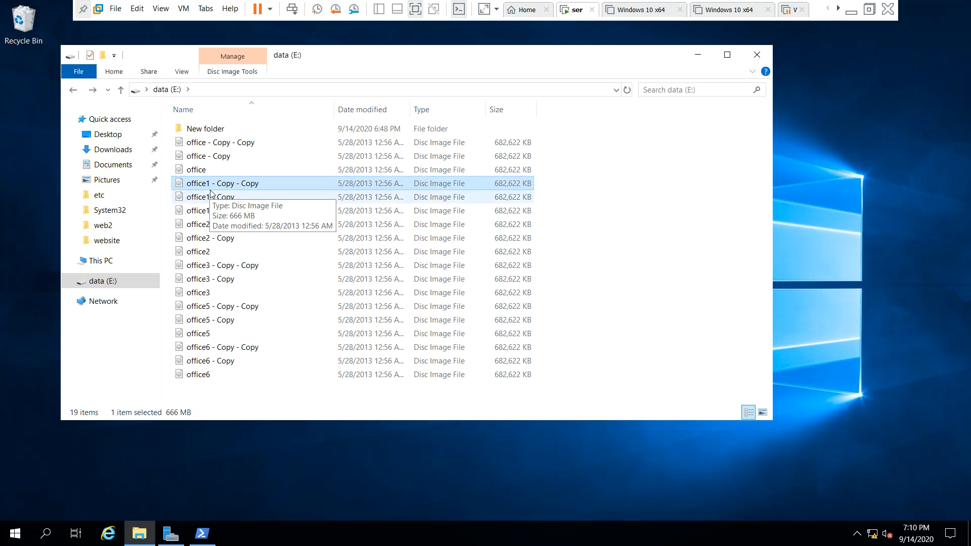
pyautogui.click(224, 401)
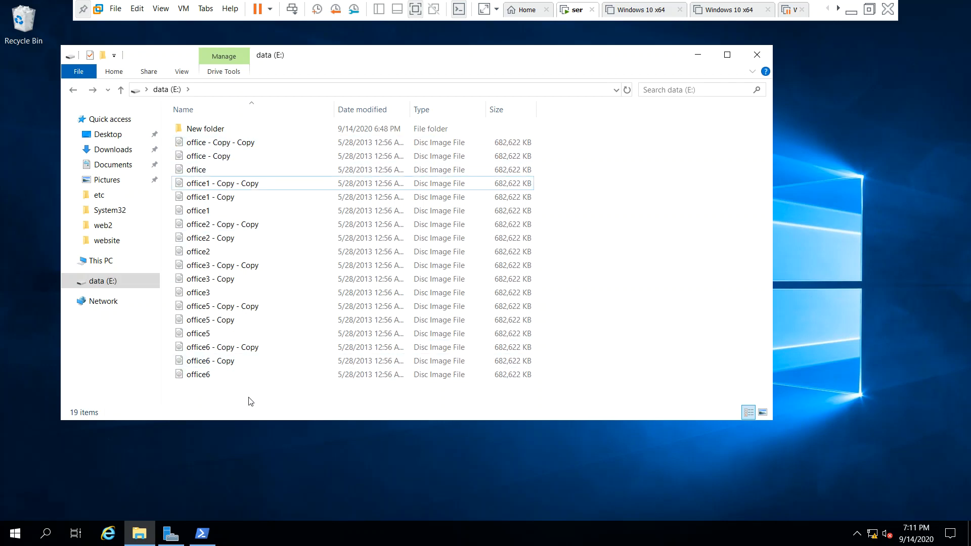
pyautogui.doubleClick(189, 130)
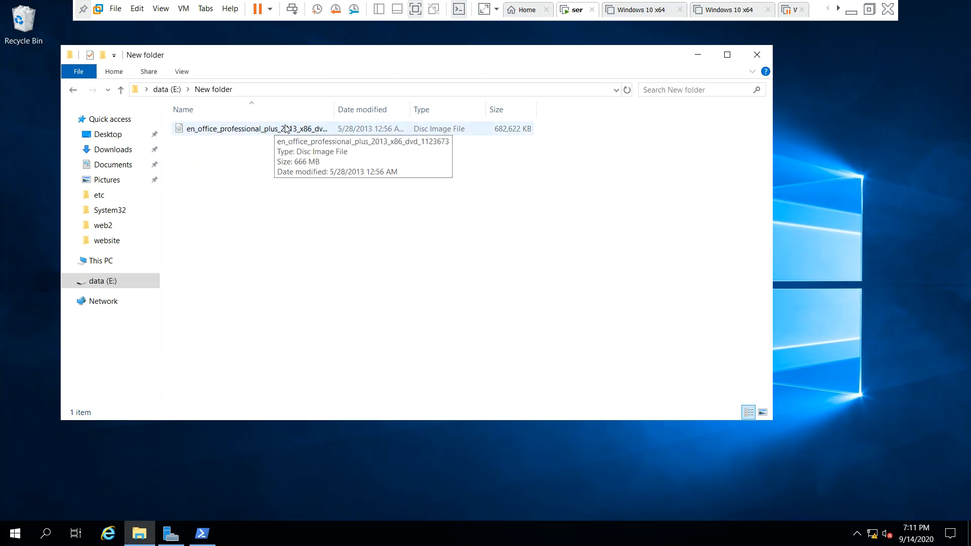
pyautogui.click(73, 89)
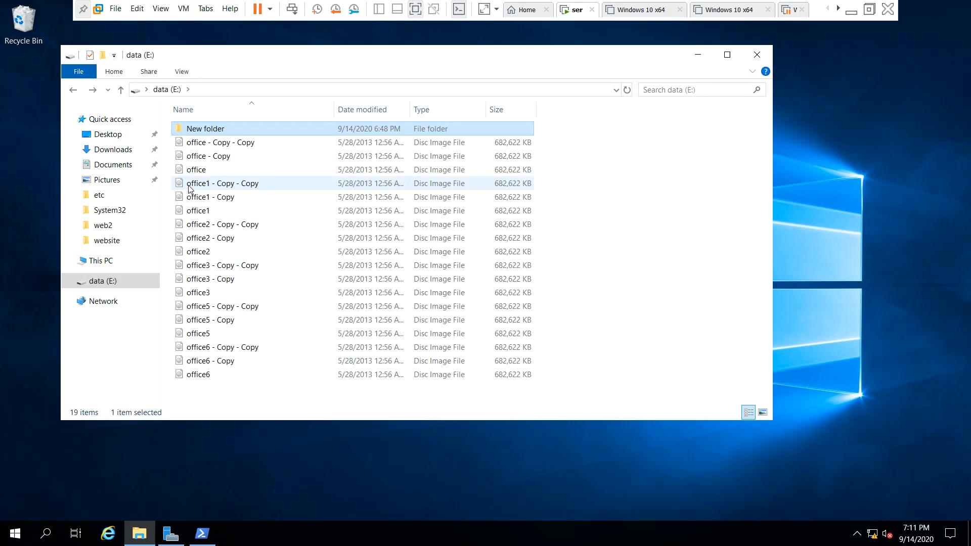
pyautogui.click(224, 146)
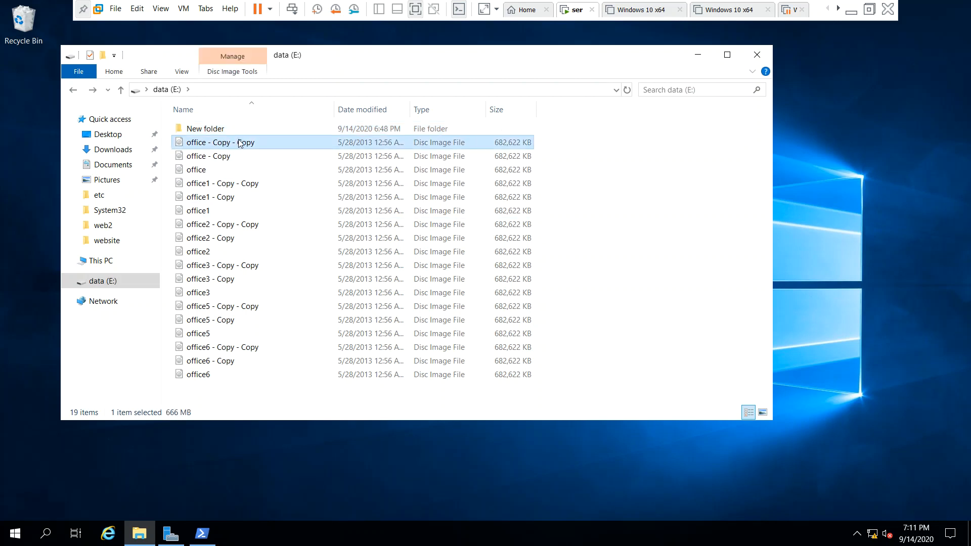
pyautogui.click(220, 158)
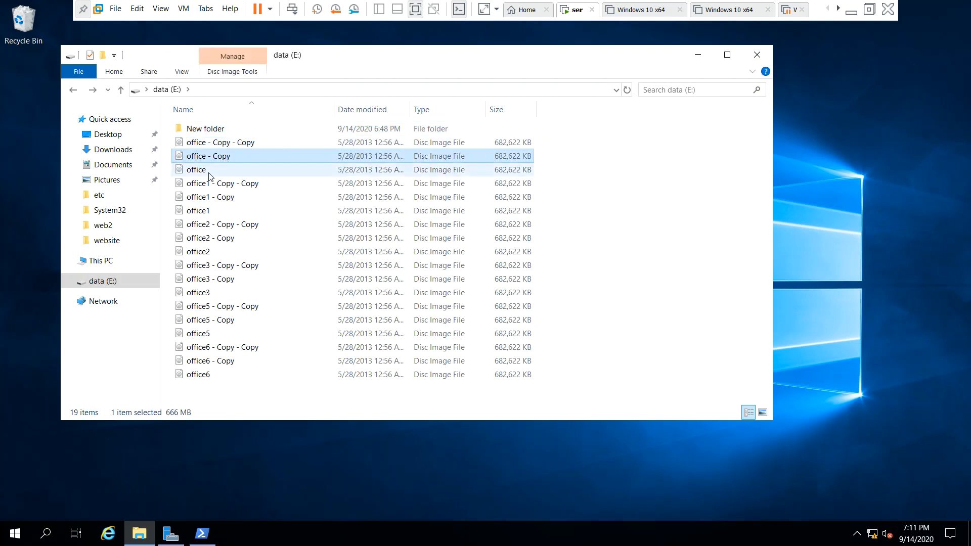
pyautogui.click(213, 171)
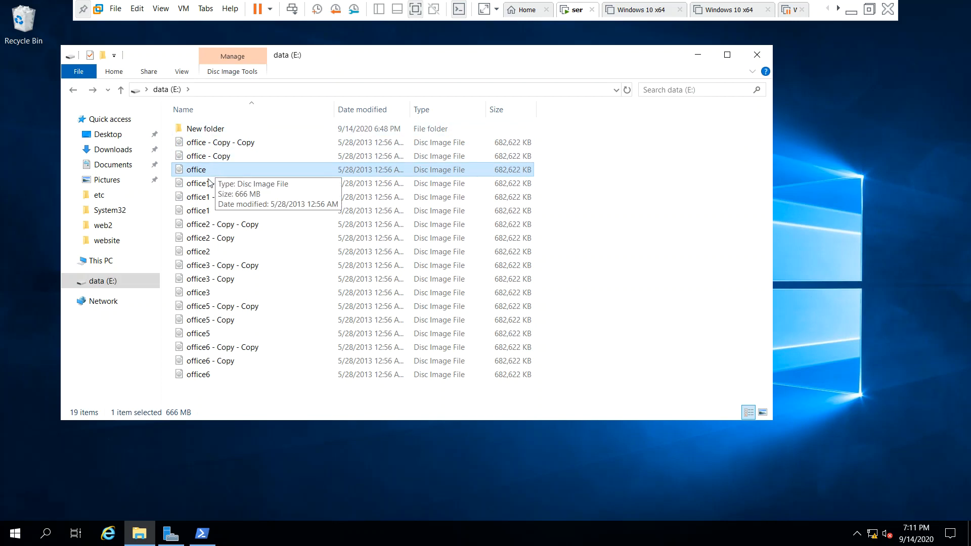
pyautogui.click(230, 400)
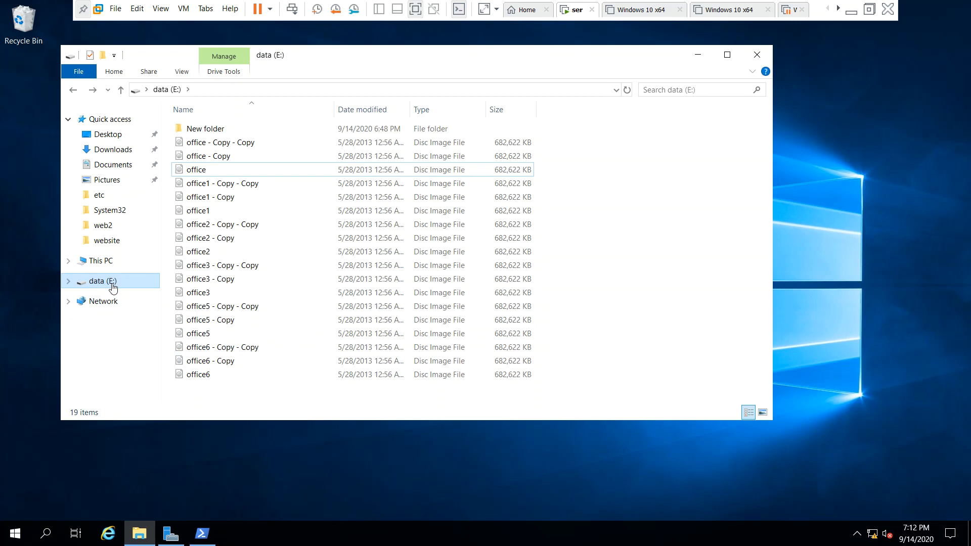
# Step: Rename the office5 - Copy disc image on the data (E:) drive as wdeddwqw
pyautogui.rightClick(208, 320)
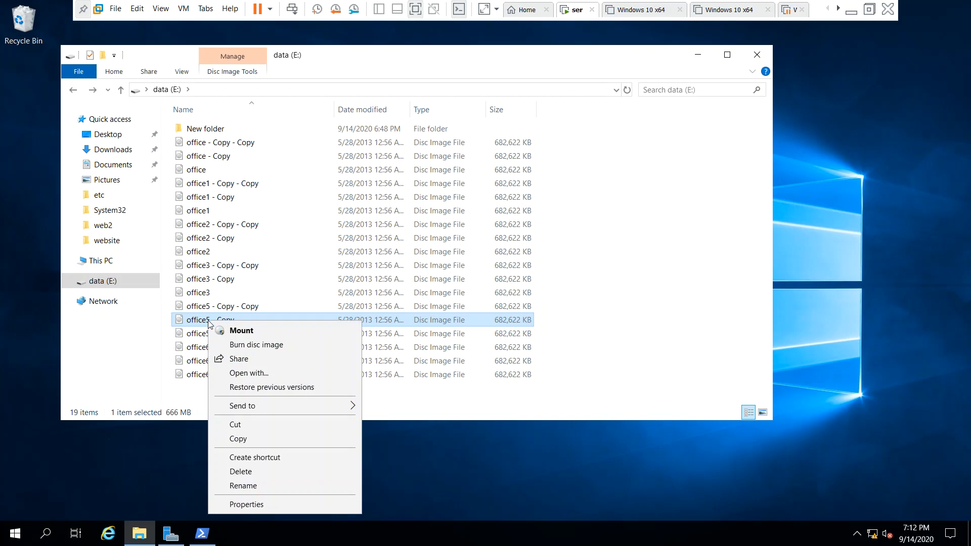
pyautogui.click(268, 486)
pyautogui.write('wdeddwqw')
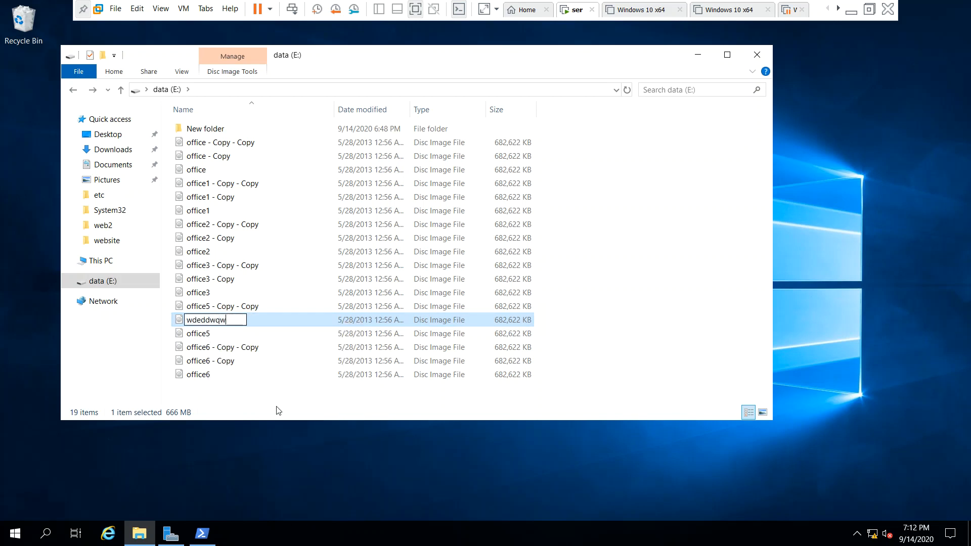
pyautogui.click(278, 407)
# Step: Compare size with size on disk in the properties of the wdeddwqw disc image
pyautogui.rightClick(216, 320)
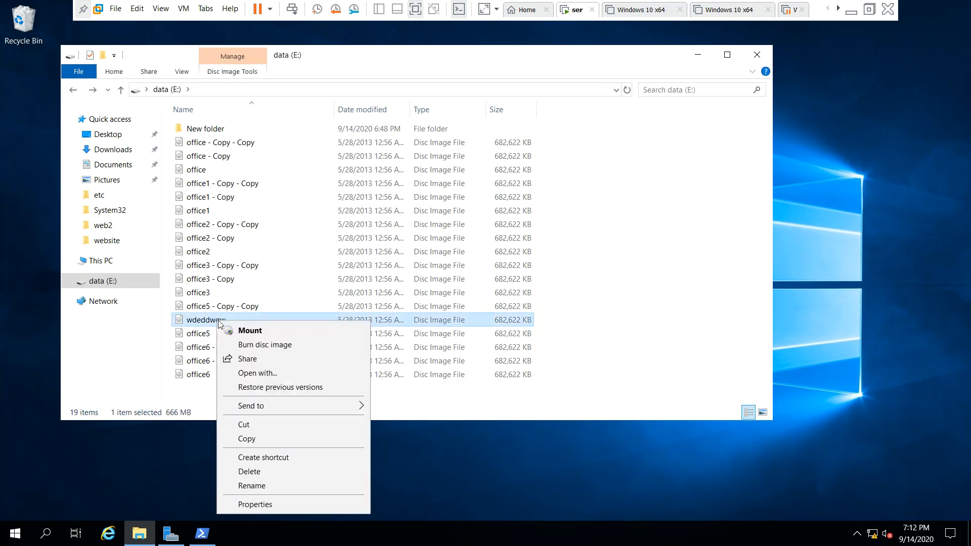
pyautogui.click(277, 510)
pyautogui.moveTo(311, 354); pyautogui.dragTo(158, 350)
pyautogui.click(379, 504)
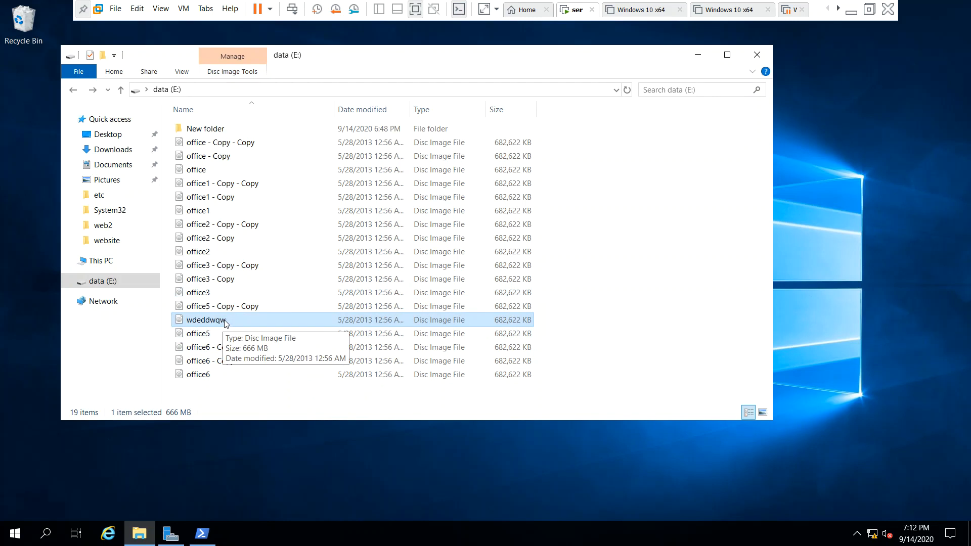
pyautogui.click(233, 401)
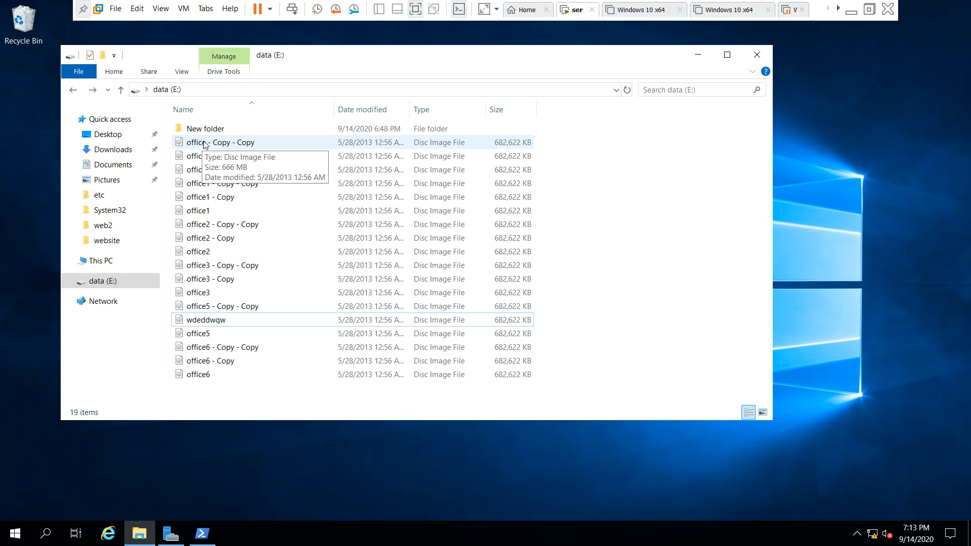
# Step: Copy the en_office_professional_plus_2013_x86_dvd_1123673 disc image from New folder to the root of the data (E:) drive
pyautogui.doubleClick(200, 129)
pyautogui.click(219, 133)
pyautogui.rightClick(219, 134)
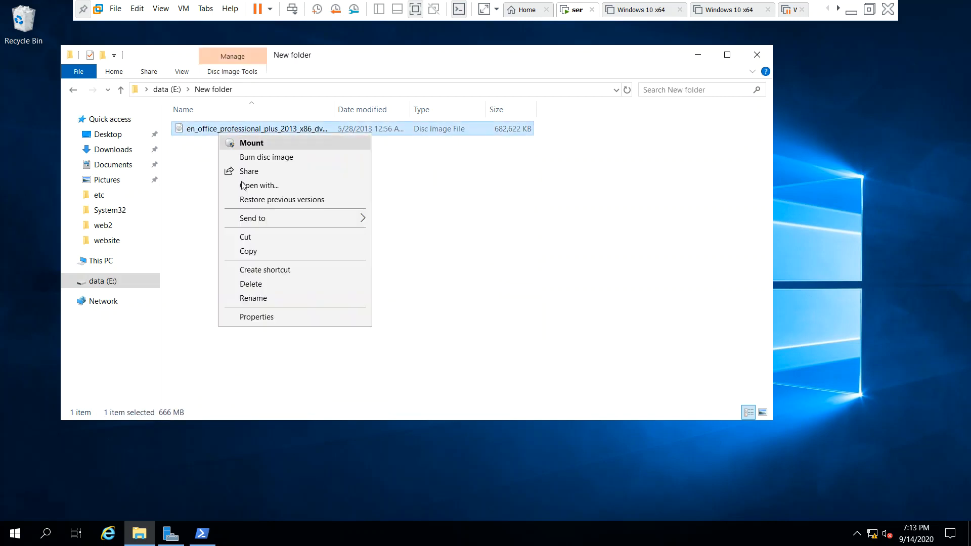
pyautogui.click(263, 251)
pyautogui.click(74, 90)
pyautogui.rightClick(610, 204)
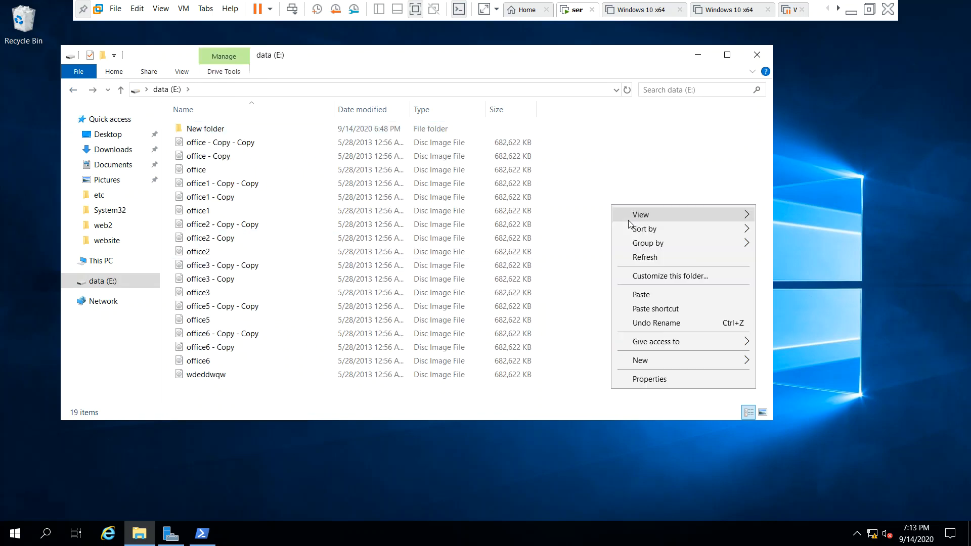
pyautogui.click(644, 295)
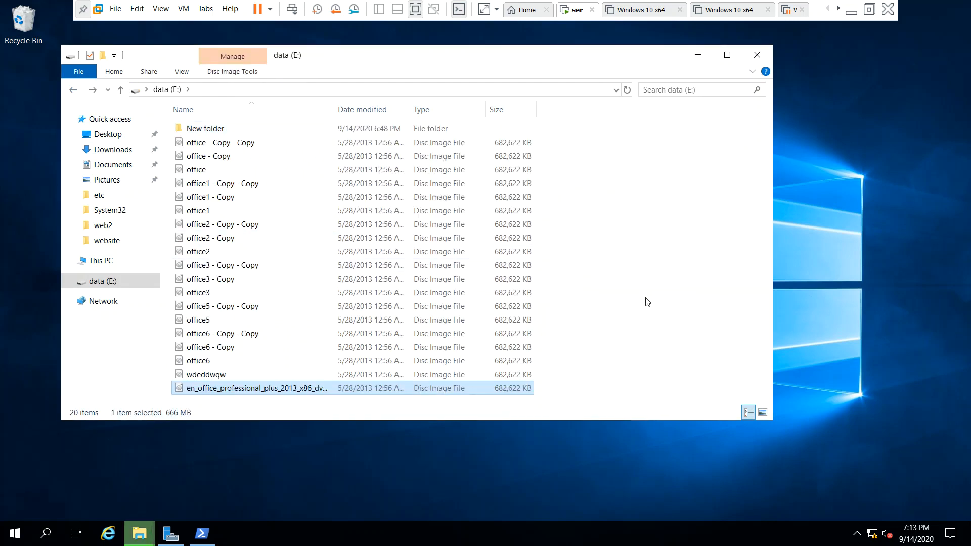
# Step: Check the size on disk of the newly pasted Office 2013 disc image in its properties
pyautogui.click(205, 391)
pyautogui.rightClick(203, 392)
pyautogui.click(225, 380)
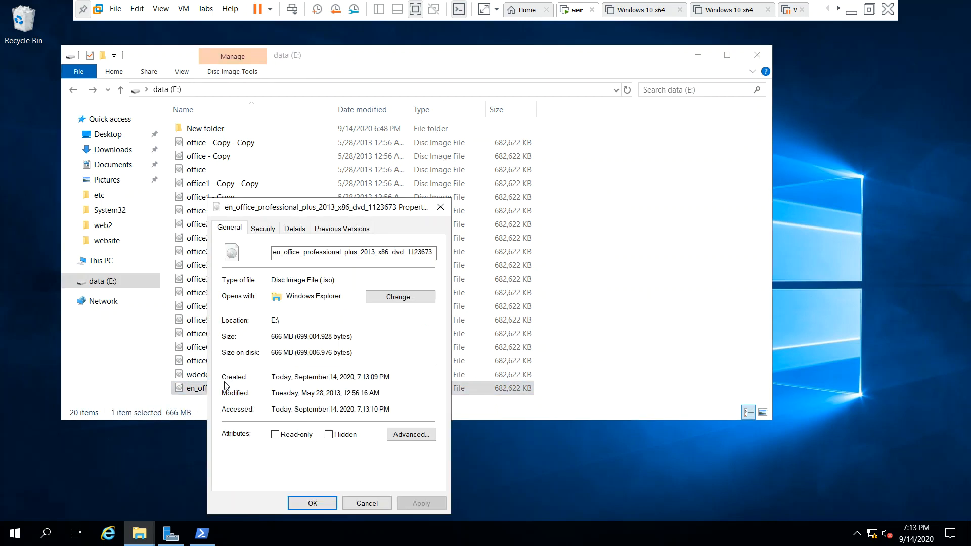
pyautogui.moveTo(296, 353); pyautogui.dragTo(256, 357)
pyautogui.click(366, 506)
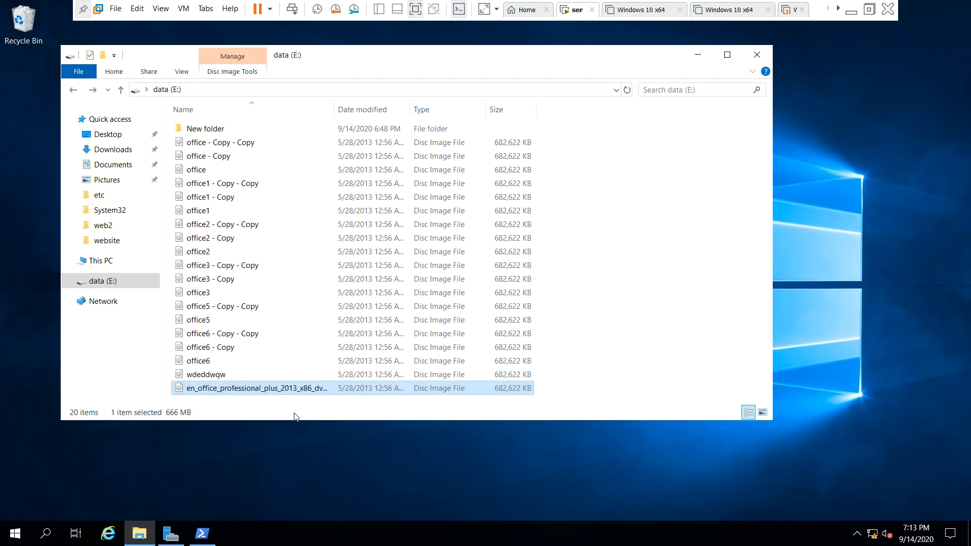
# Step: Switch to PowerShell and rerun Start-DedupJob -Volume "e:" -Type Optimization -Memory 80
pyautogui.click(203, 534)
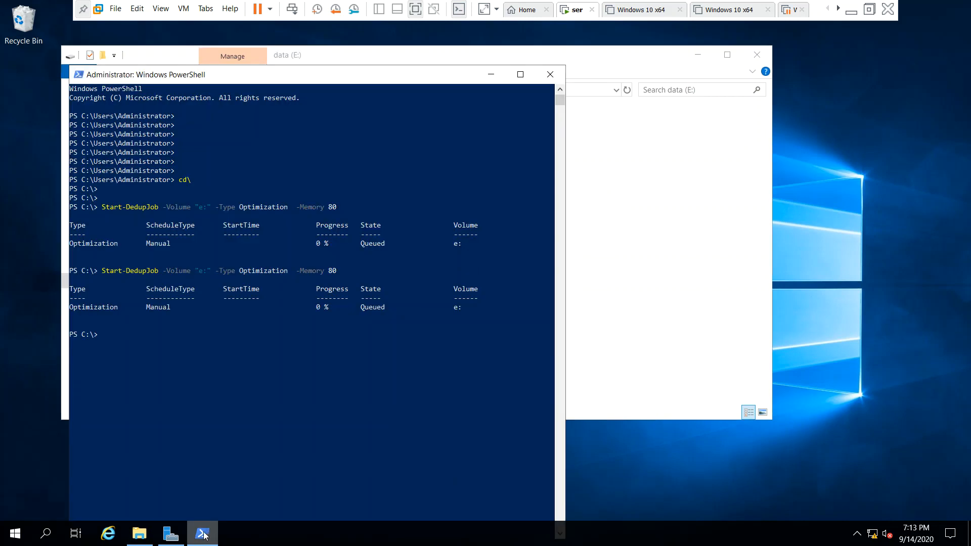
pyautogui.press('Up')
pyautogui.press('Return')
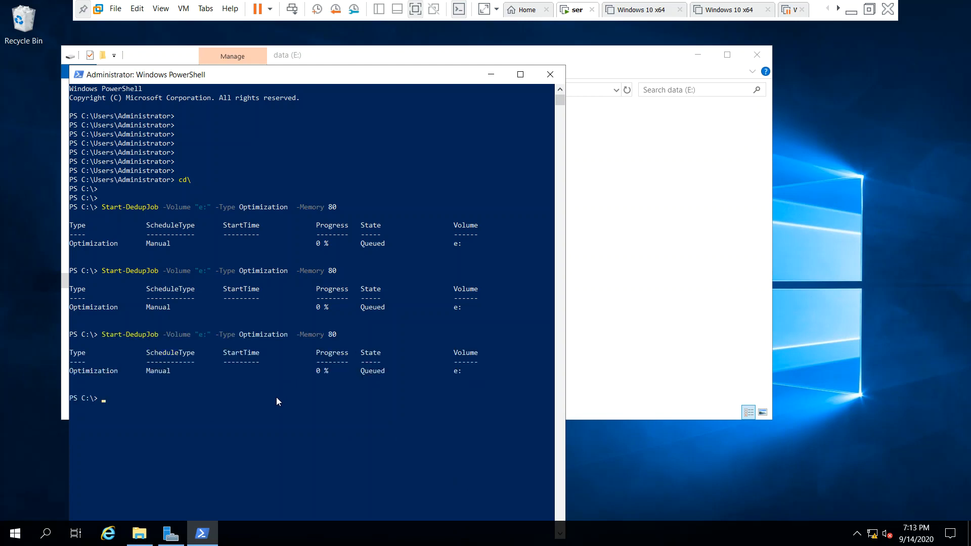
# Step: Return to File Explorer, refresh the data (E:) listing and recheck the Office 2013 disc image's size on disk in its properties
pyautogui.click(639, 164)
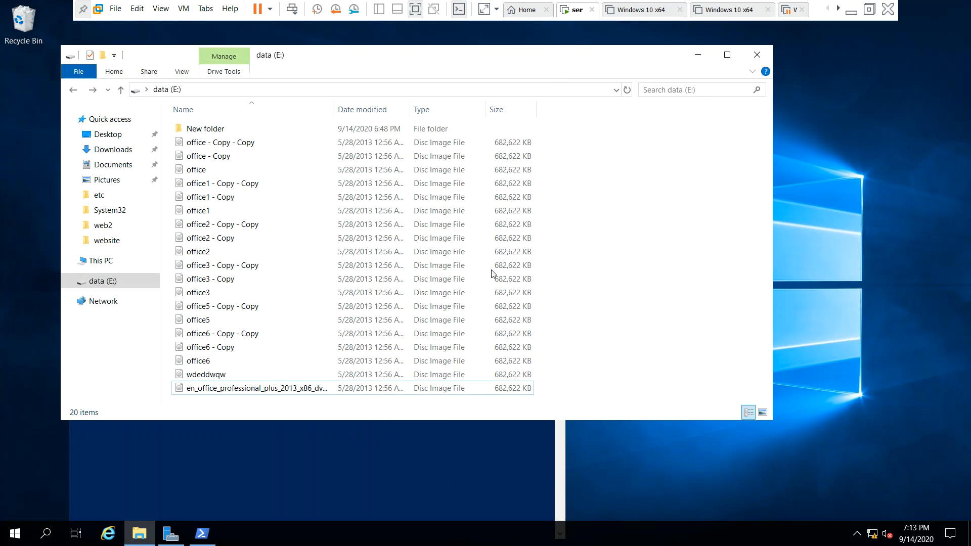
pyautogui.rightClick(629, 292)
pyautogui.click(654, 344)
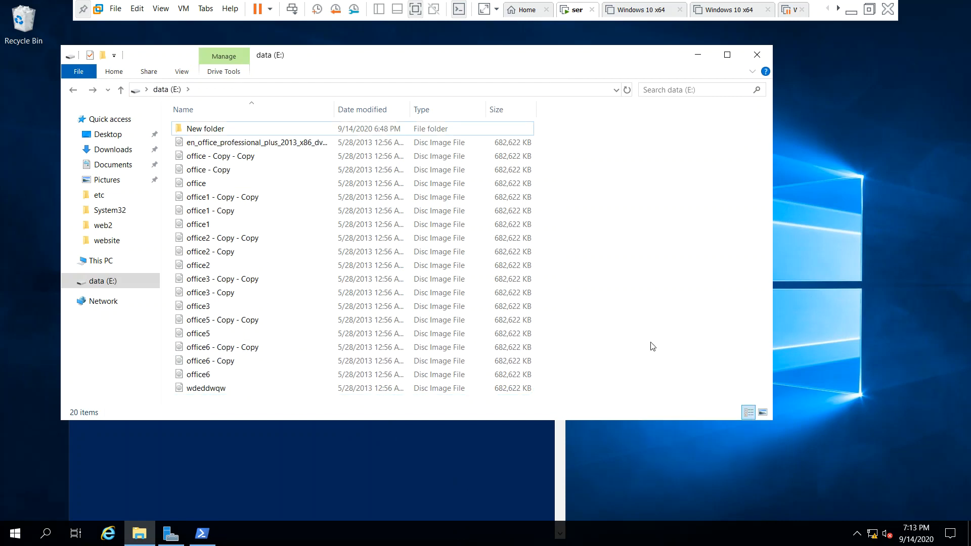
pyautogui.rightClick(252, 145)
pyautogui.click(305, 324)
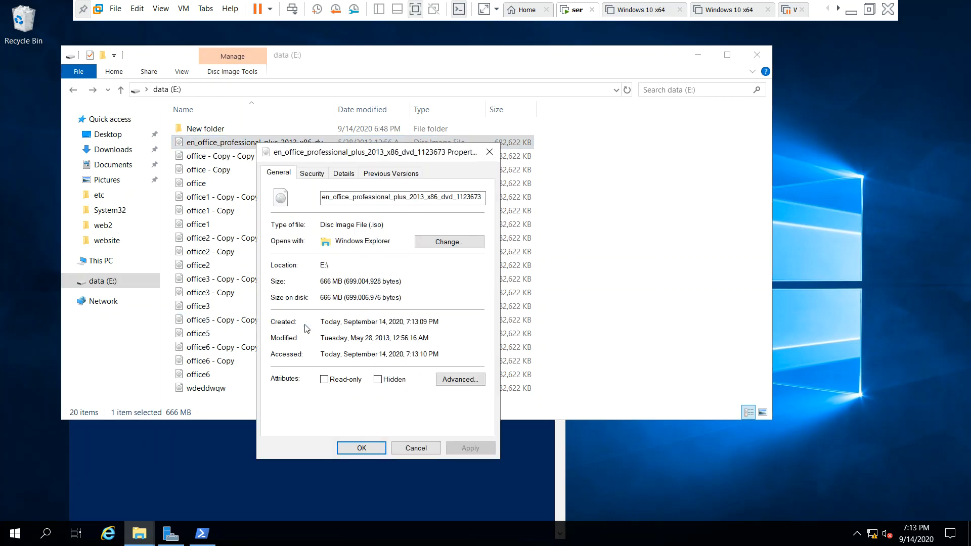
pyautogui.click(419, 448)
# Step: Close the File Explorer and PowerShell windows and refresh the server's desktop
pyautogui.click(758, 54)
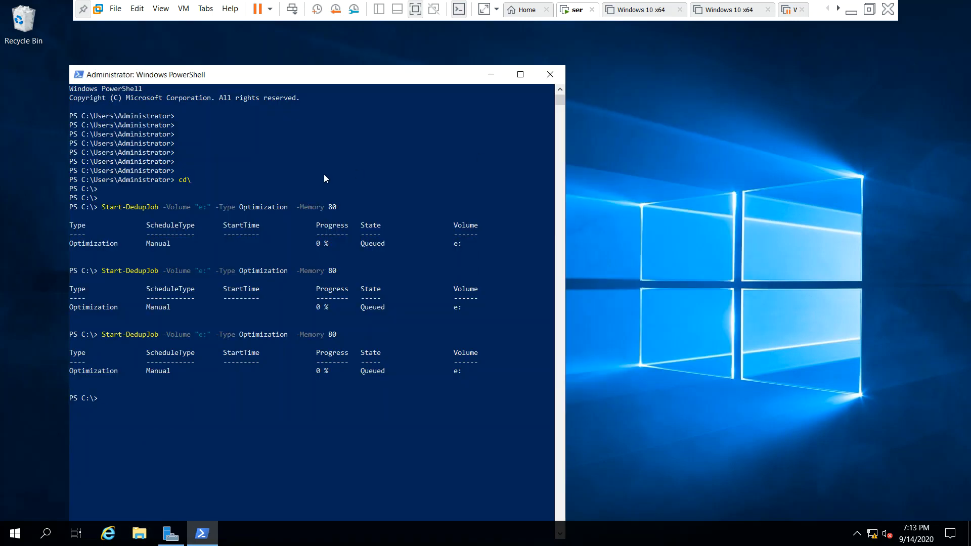
pyautogui.click(550, 74)
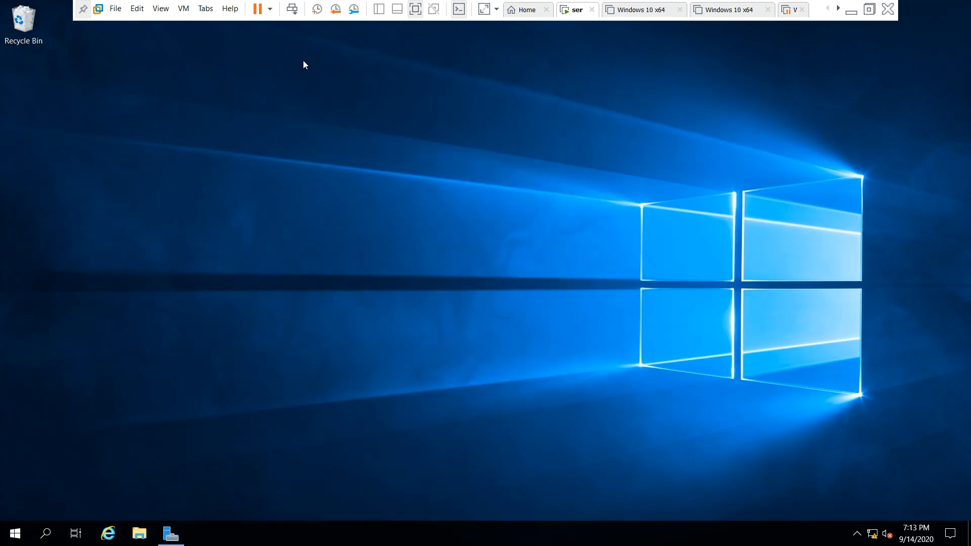
pyautogui.rightClick(231, 269)
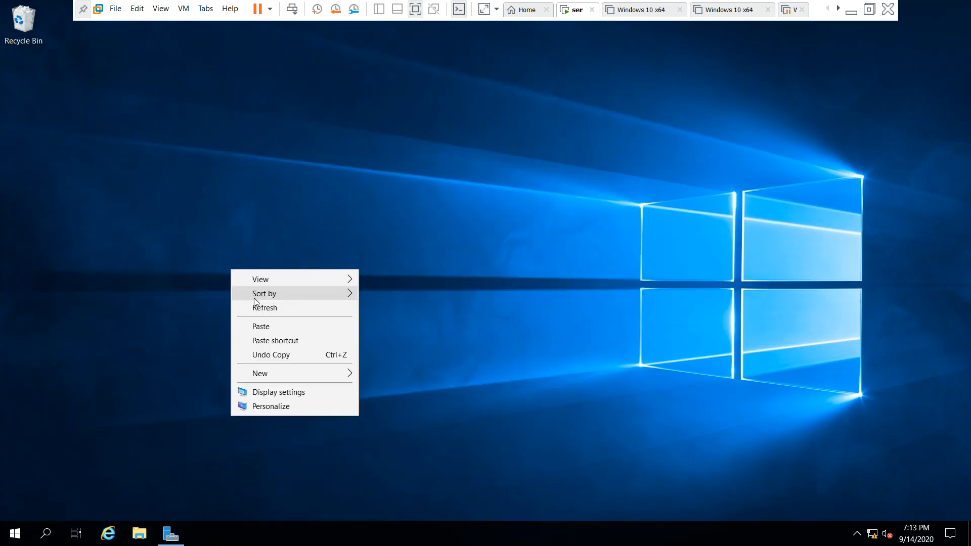
pyautogui.click(258, 307)
# Step: Switch to Server Manager and review the E: volume's capacity, free space, deduplication rate and deduplication savings
pyautogui.click(171, 533)
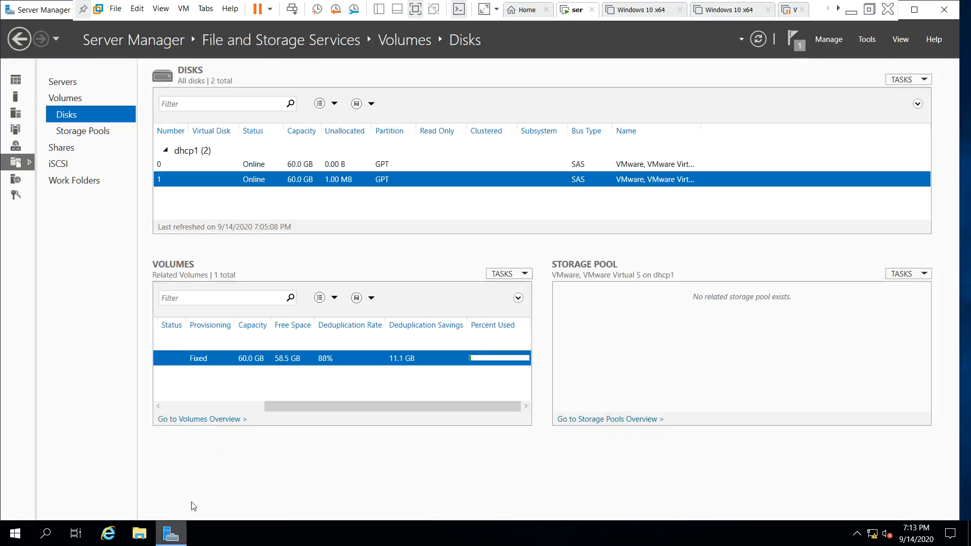
pyautogui.moveTo(361, 401); pyautogui.dragTo(223, 405)
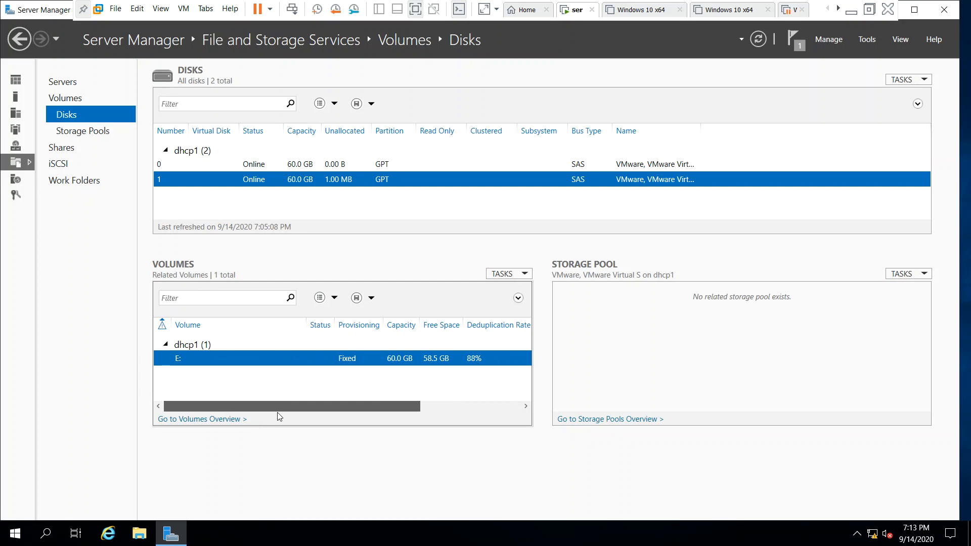
pyautogui.moveTo(329, 410); pyautogui.dragTo(478, 398)
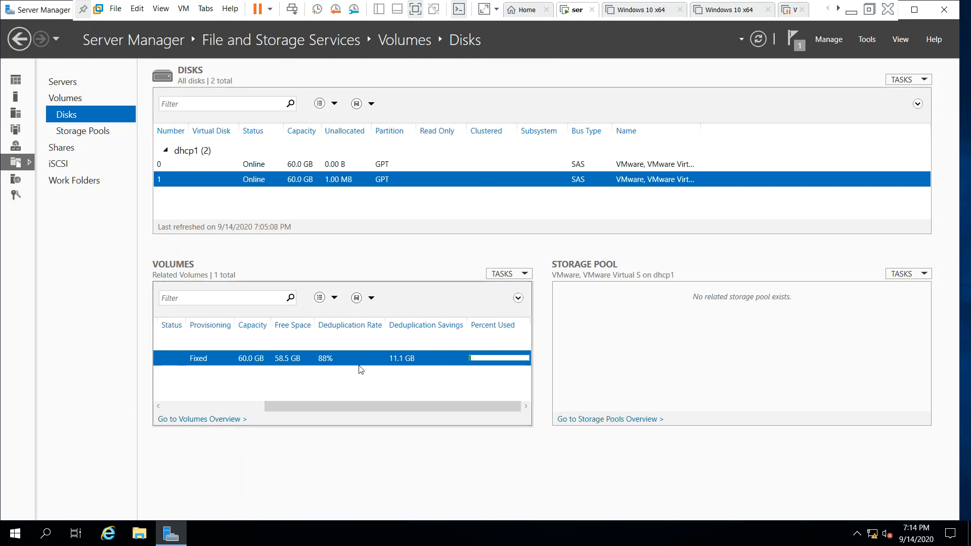
pyautogui.moveTo(411, 407); pyautogui.dragTo(311, 407)
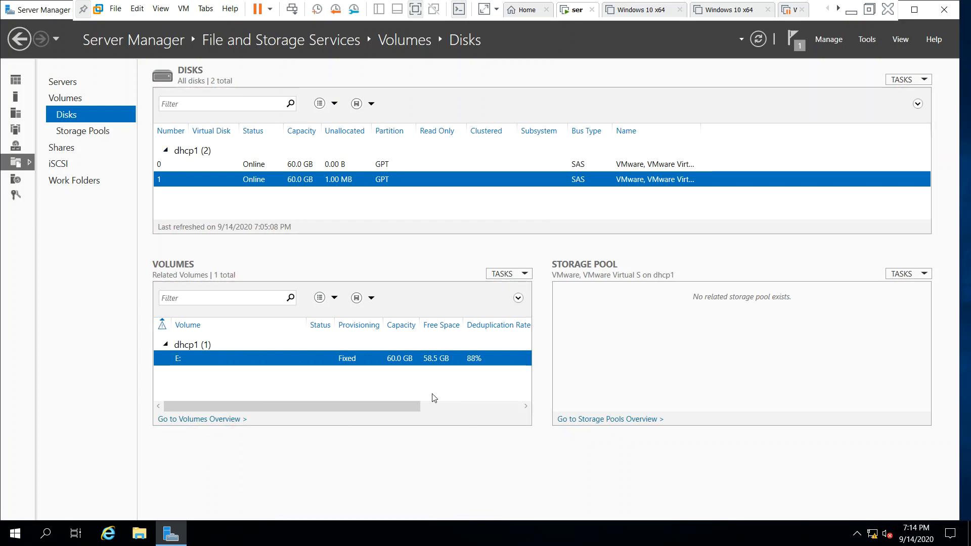
pyautogui.click(489, 408)
pyautogui.moveTo(487, 406); pyautogui.dragTo(340, 397)
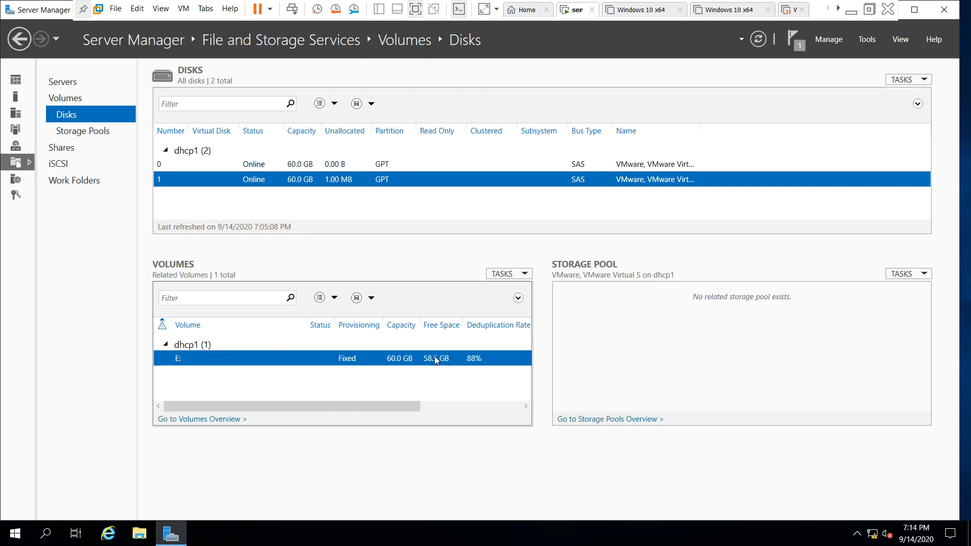
pyautogui.click(471, 407)
pyautogui.moveTo(471, 408); pyautogui.dragTo(277, 407)
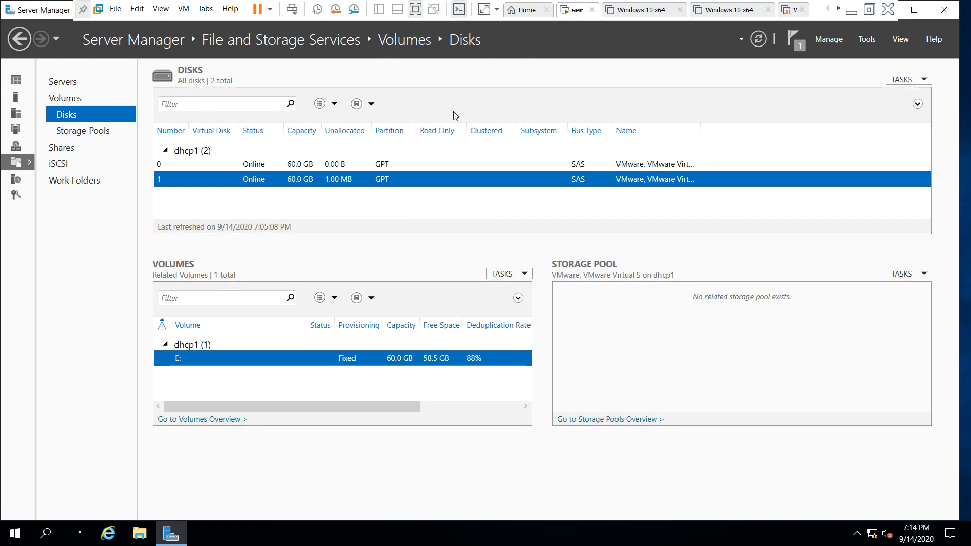
# Step: Close Server Manager, refresh the server's desktop and minimize the virtual machine window to show the host desktop
pyautogui.click(943, 9)
pyautogui.rightClick(356, 205)
pyautogui.click(418, 247)
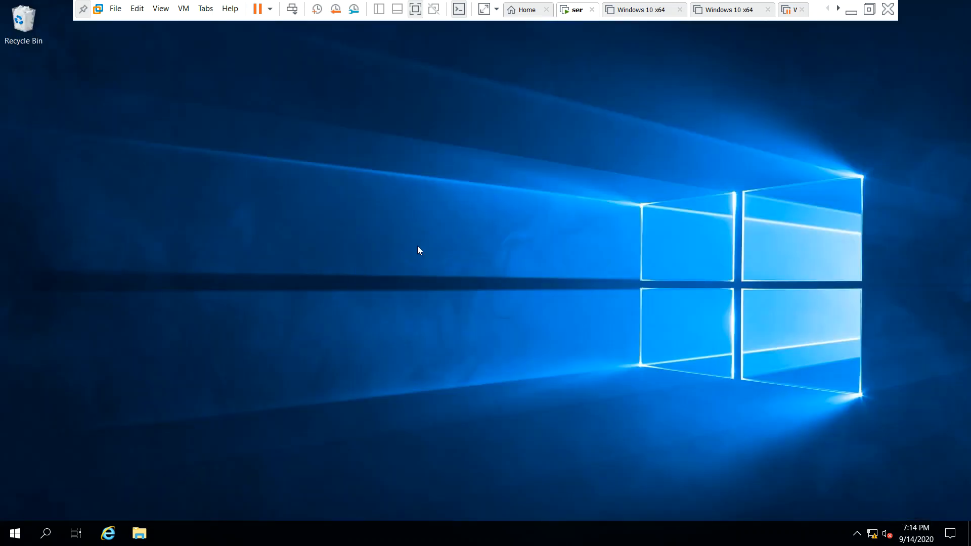
pyautogui.rightClick(285, 229)
pyautogui.click(332, 269)
pyautogui.click(15, 533)
pyautogui.click(15, 534)
pyautogui.click(851, 11)
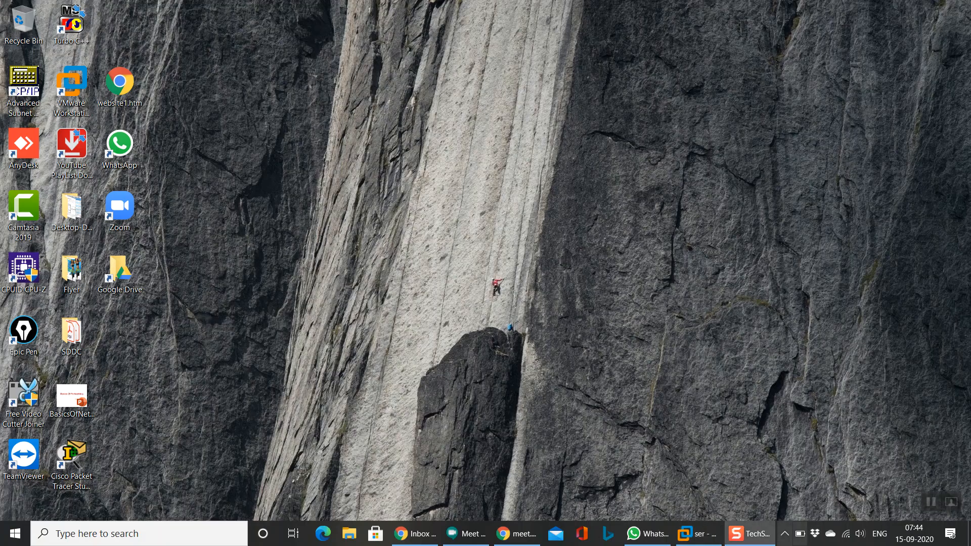